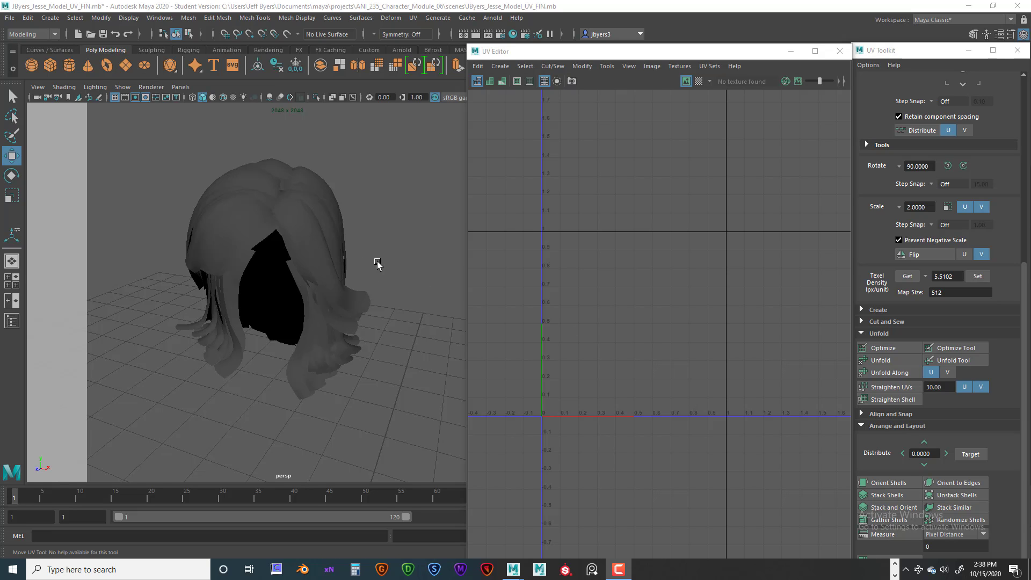
Orbit around the hair and select several hair cards, including the right-side one, to check their UVs.
alt+drag(377, 263, 281, 245)
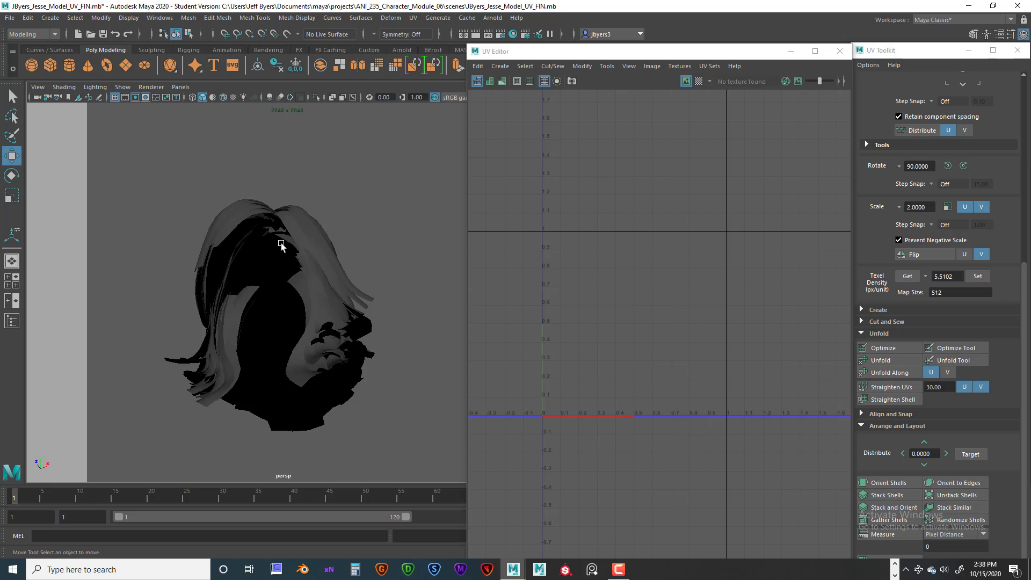
alt+drag(307, 271, 314, 301)
click(259, 224)
click(310, 317)
click(321, 244)
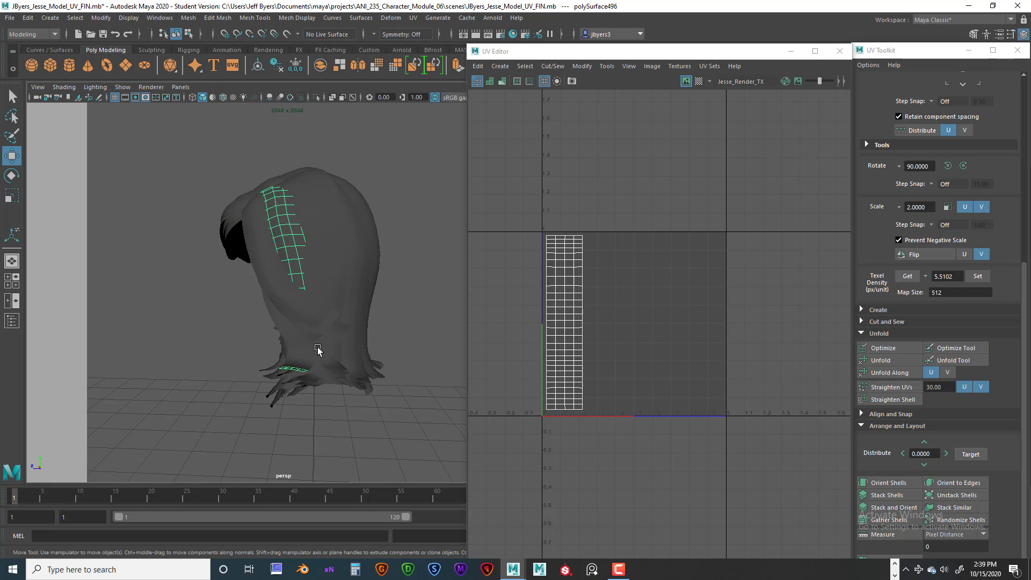
alt+drag(317, 350, 357, 349)
click(292, 260)
Check the remaining front and back hair cards, then marquee-select the entire hair mesh to show all UVs.
alt+drag(292, 260, 239, 295)
click(239, 296)
alt+drag(203, 361, 230, 343)
click(229, 343)
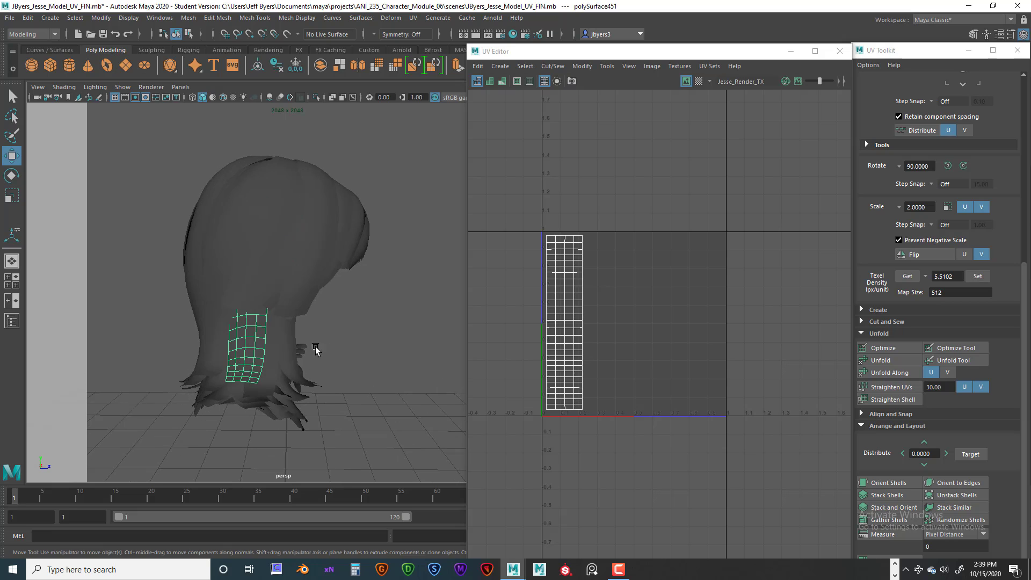
alt+drag(301, 350, 269, 341)
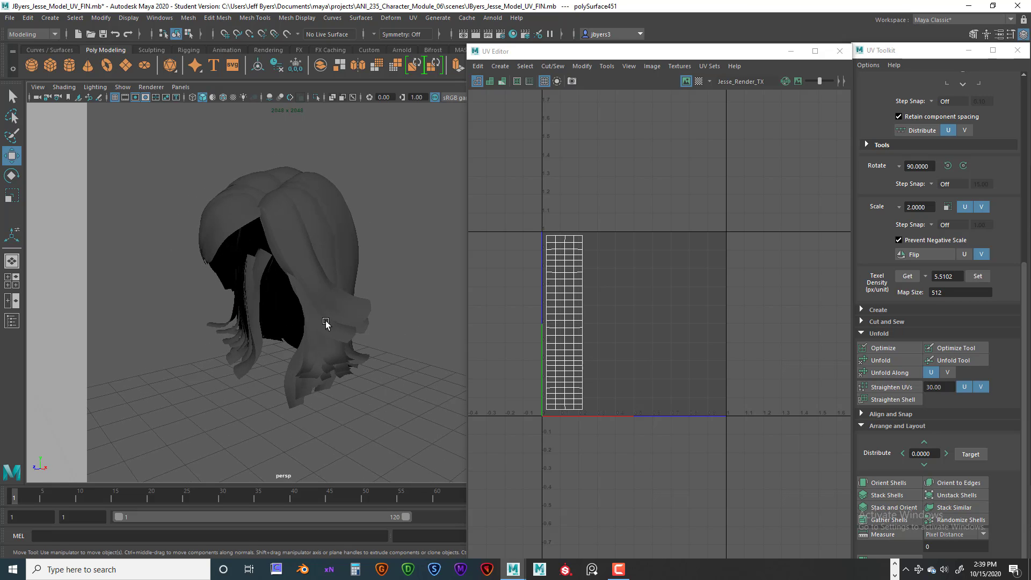
alt+drag(327, 320, 301, 306)
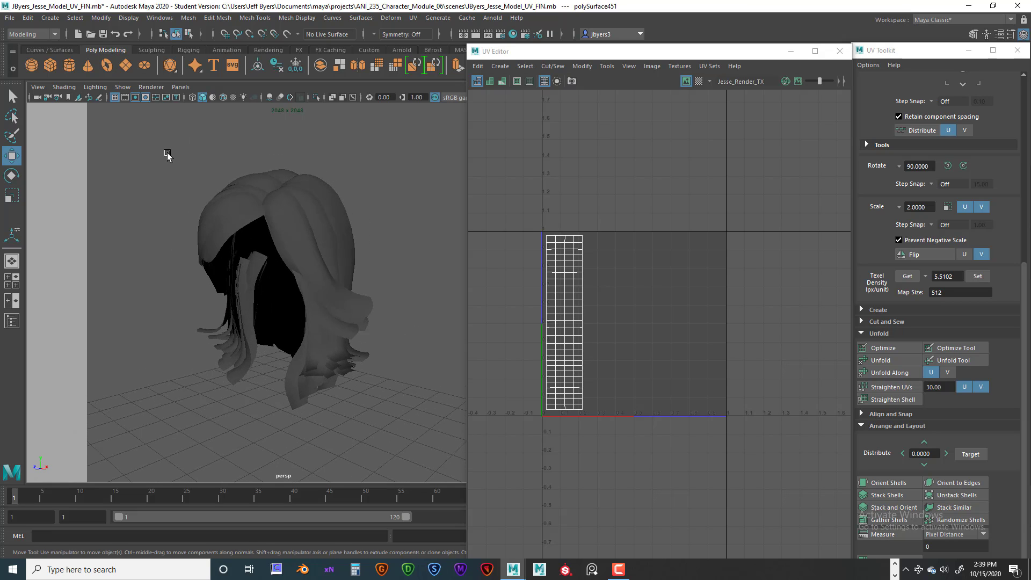
drag(147, 134, 420, 444)
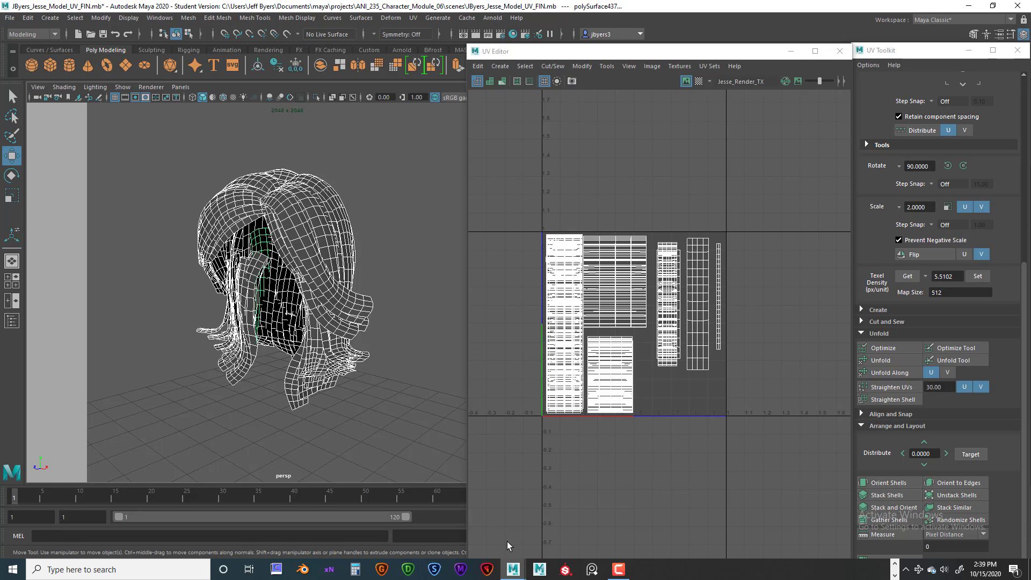
click(895, 574)
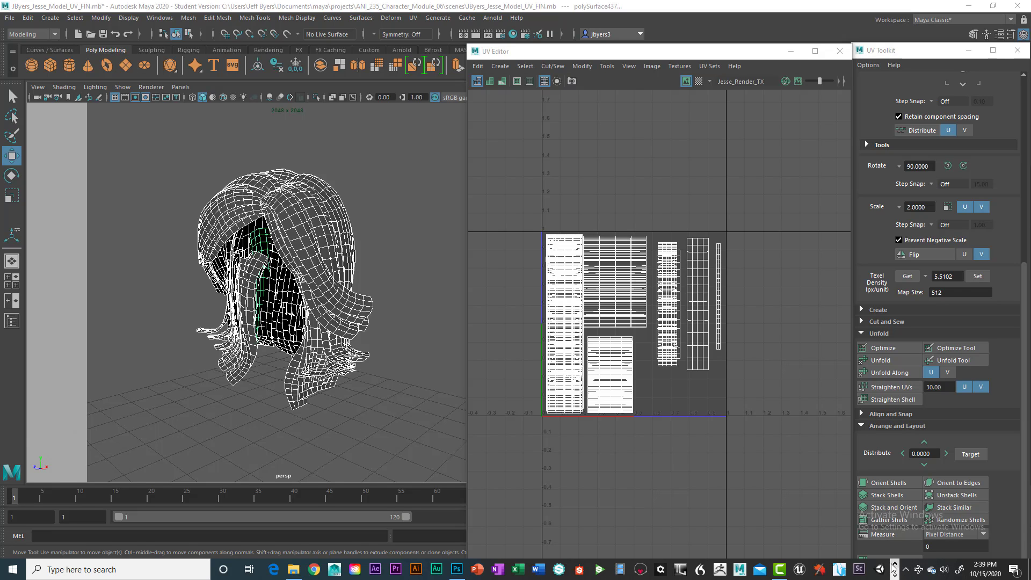
Bring Photoshop forward and flip between the Hair_Color, Hair_Opacity and Hair_Specular sample maps, ending on Hair_Color_Sample.
click(457, 570)
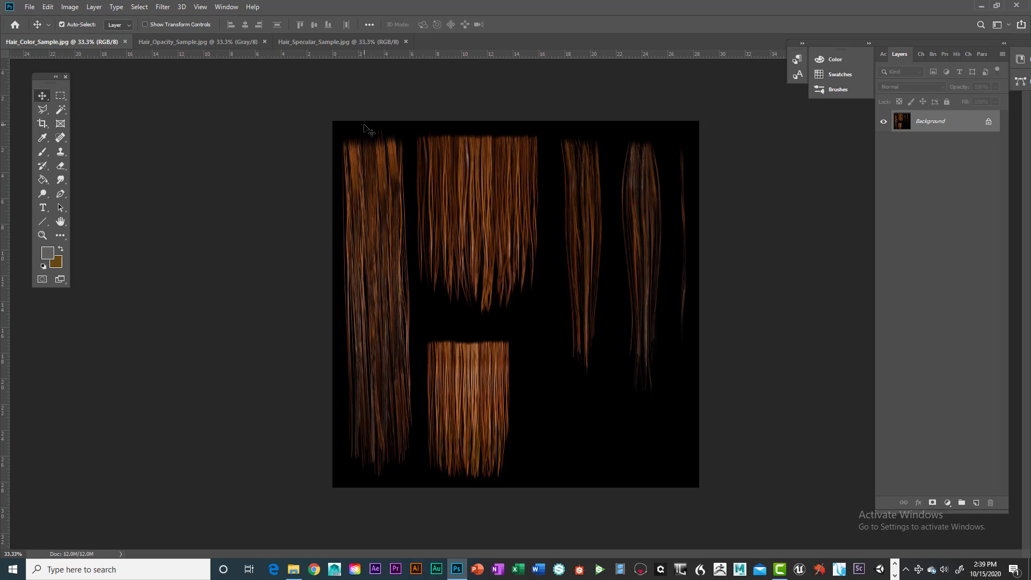
click(157, 43)
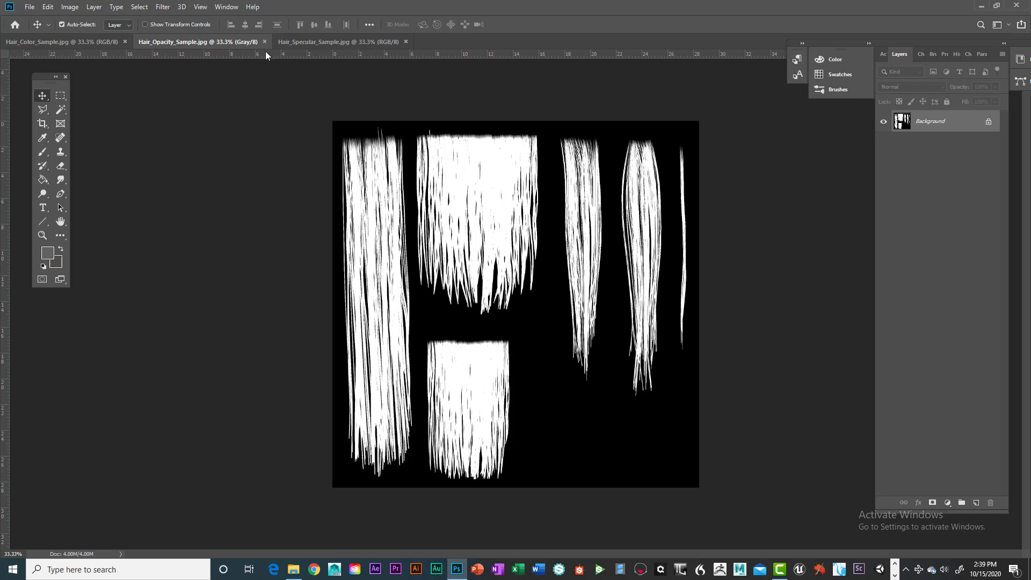
click(101, 41)
click(193, 43)
click(285, 42)
click(79, 43)
click(180, 43)
click(279, 42)
click(81, 42)
click(234, 43)
click(81, 42)
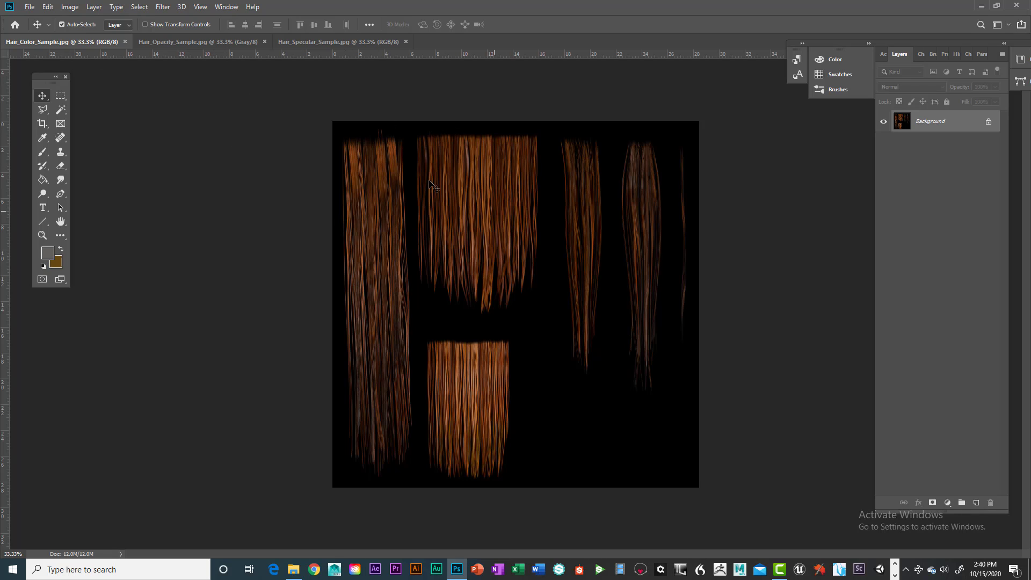
Compare the Hair_Opacity_Sample and Hair_Specular_Sample maps again, then switch back to Maya.
click(203, 41)
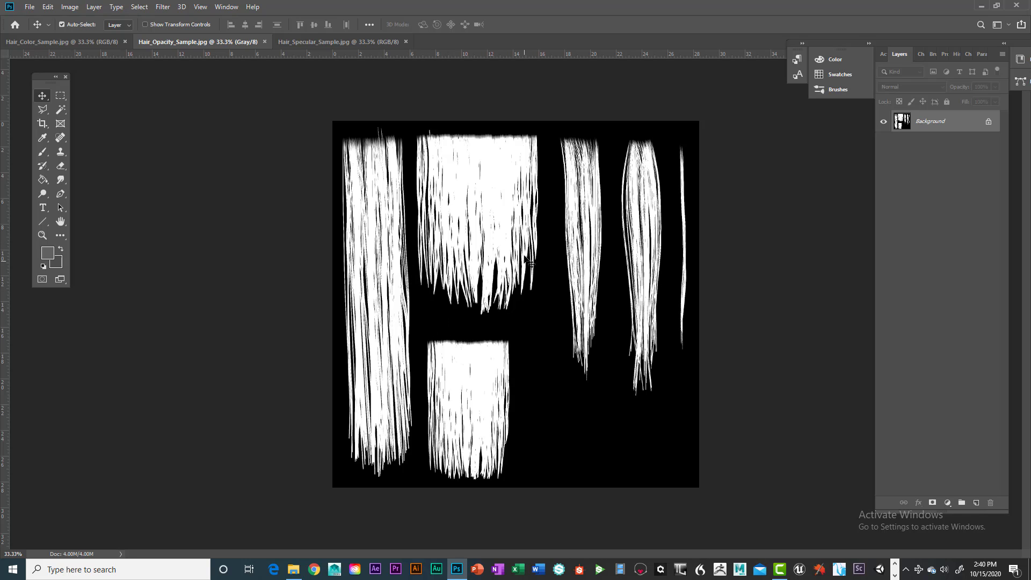
click(315, 43)
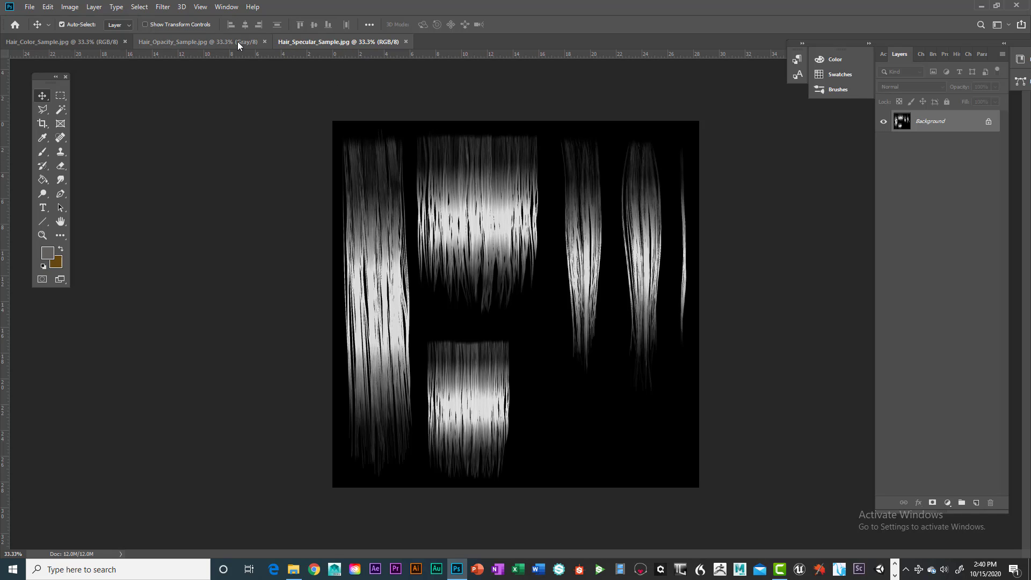
click(190, 42)
click(317, 41)
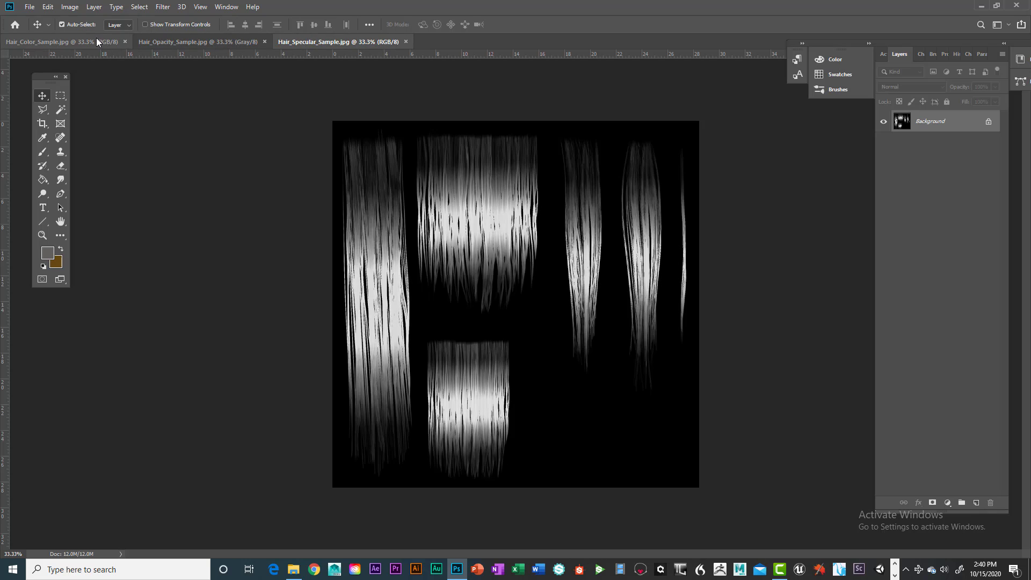
key(ctrl+Tab)
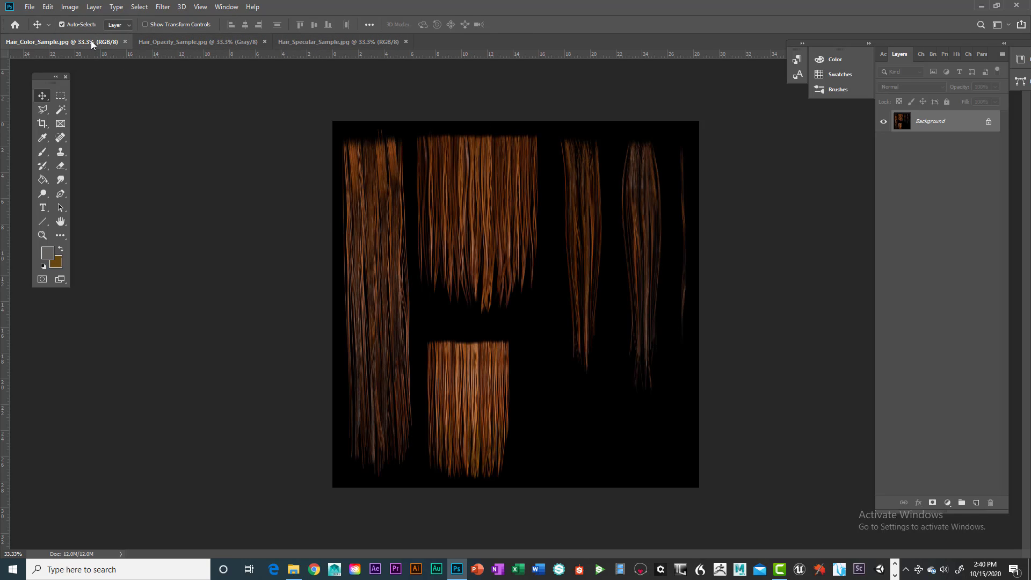
click(172, 43)
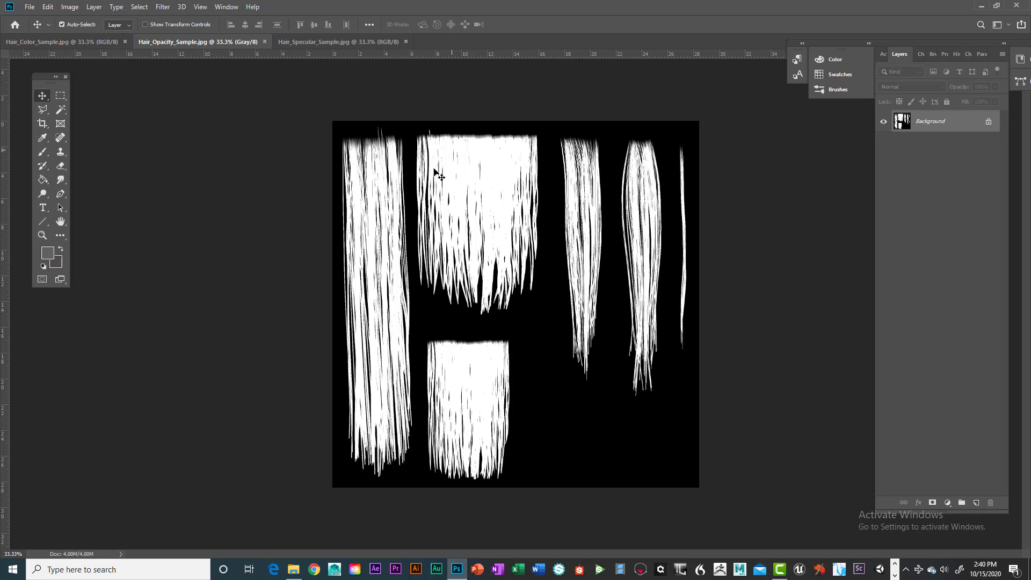
click(322, 43)
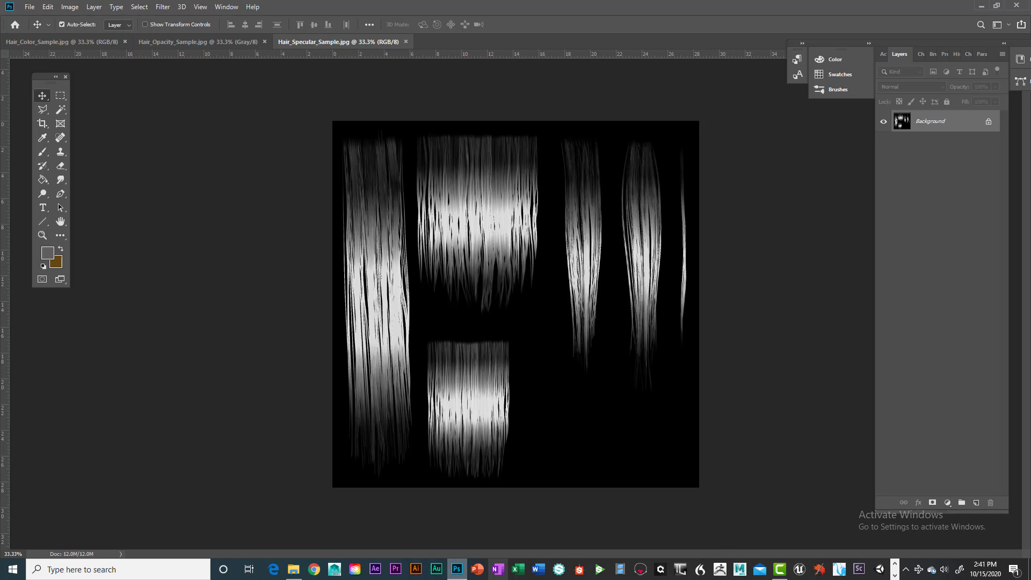
click(894, 575)
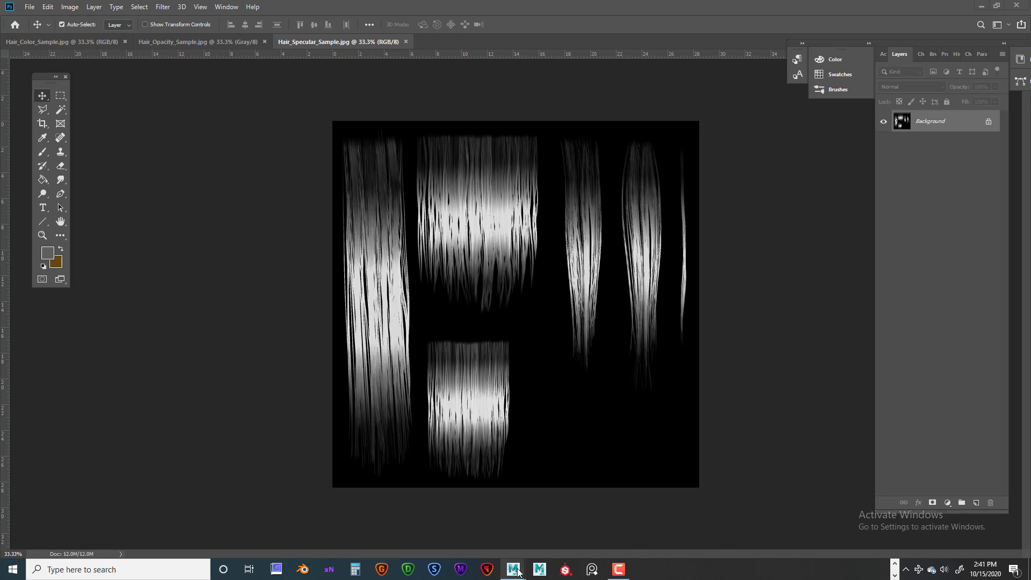
mouse_move(513, 572)
click(555, 517)
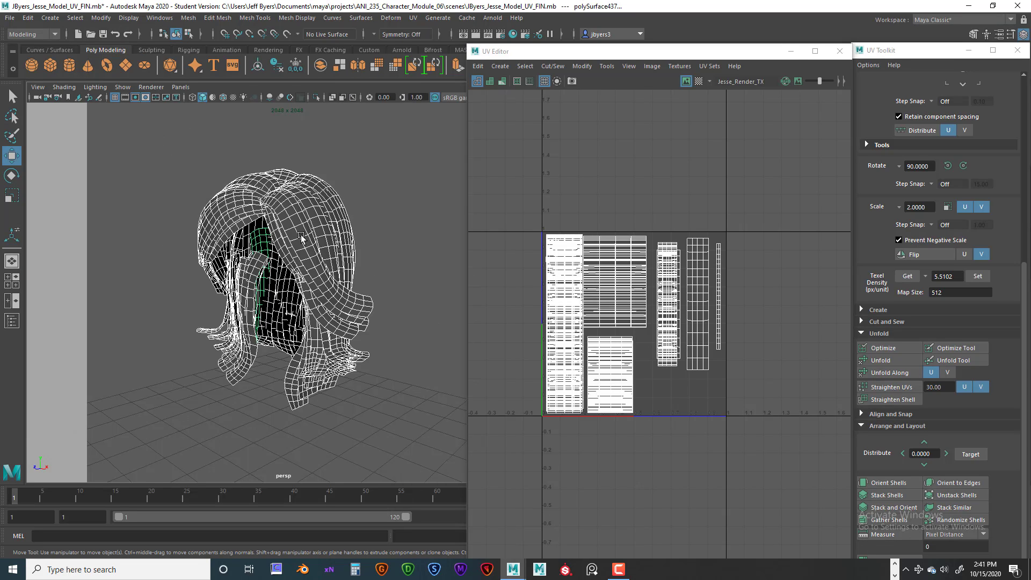
click(245, 196)
click(244, 196)
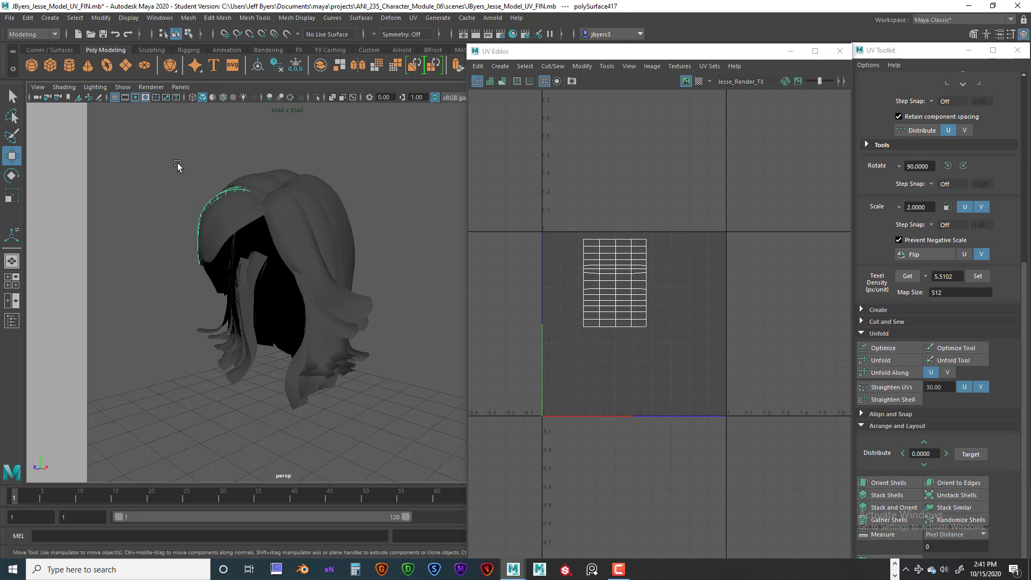
click(295, 233)
click(245, 230)
click(318, 220)
click(321, 235)
click(314, 325)
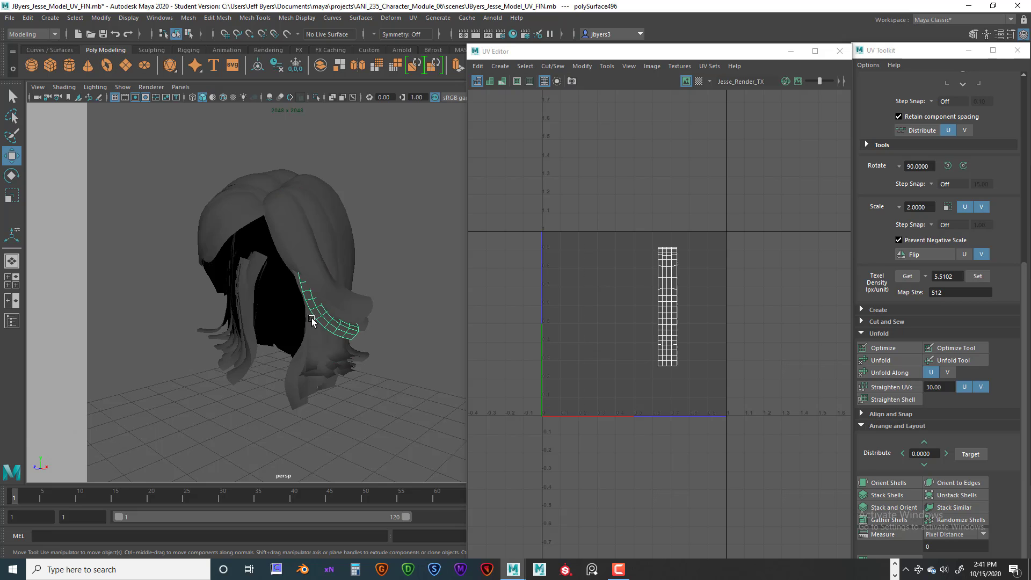
scroll(290, 346, up, 4)
alt+drag(290, 345, 358, 314)
scroll(272, 338, down, 4)
alt+drag(271, 338, 272, 356)
scroll(273, 351, down, 3)
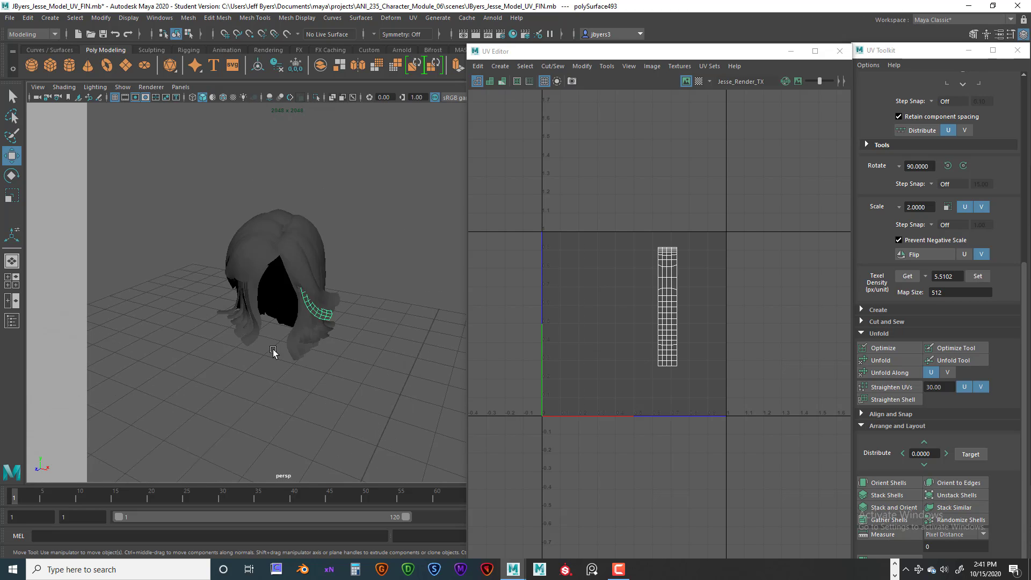
click(297, 249)
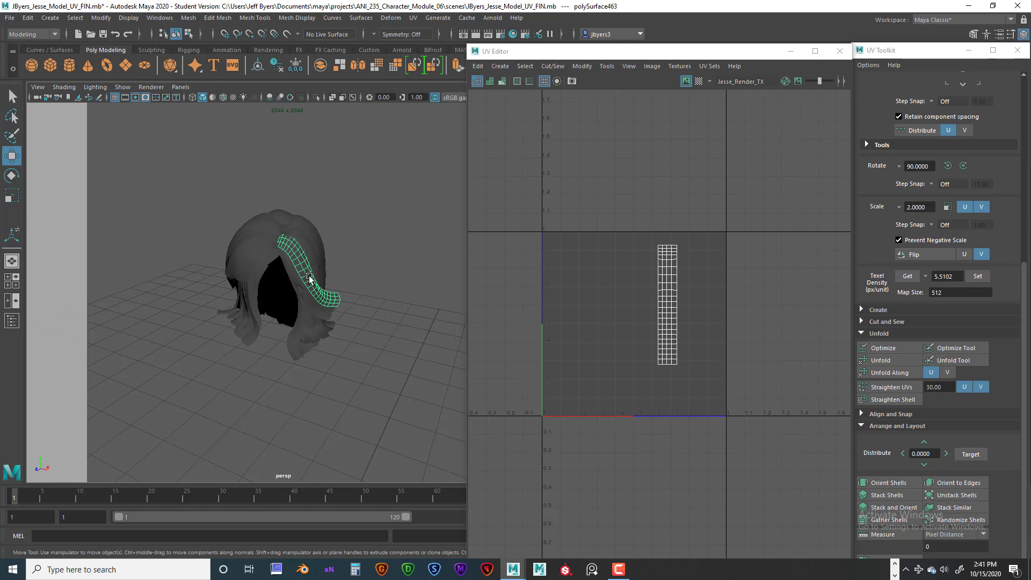
scroll(309, 279, down, 5)
drag(329, 417, 367, 424)
key(f)
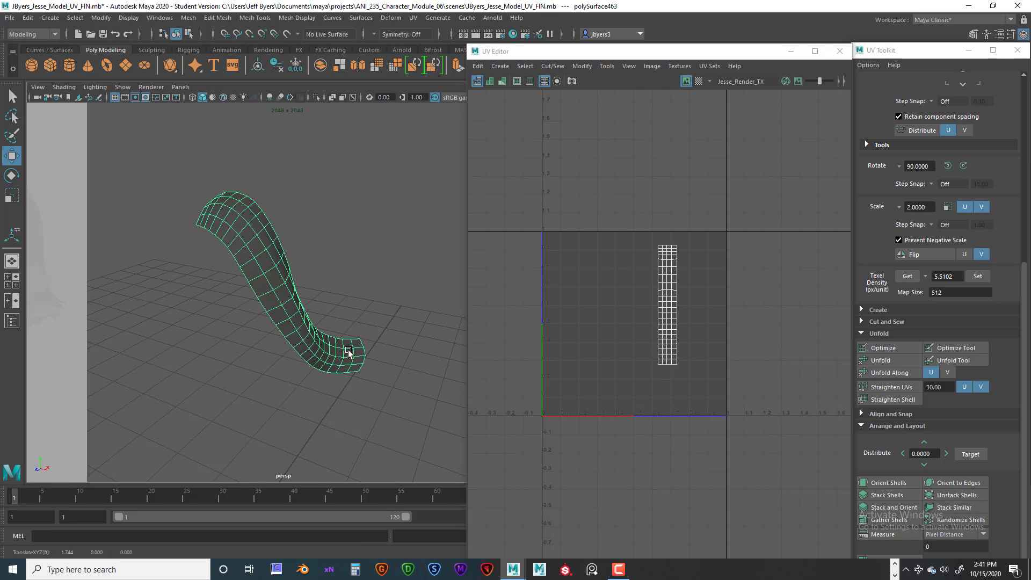
alt+drag(322, 345, 271, 245)
scroll(263, 272, down, 5)
scroll(272, 288, up, 8)
alt+drag(268, 287, 411, 279)
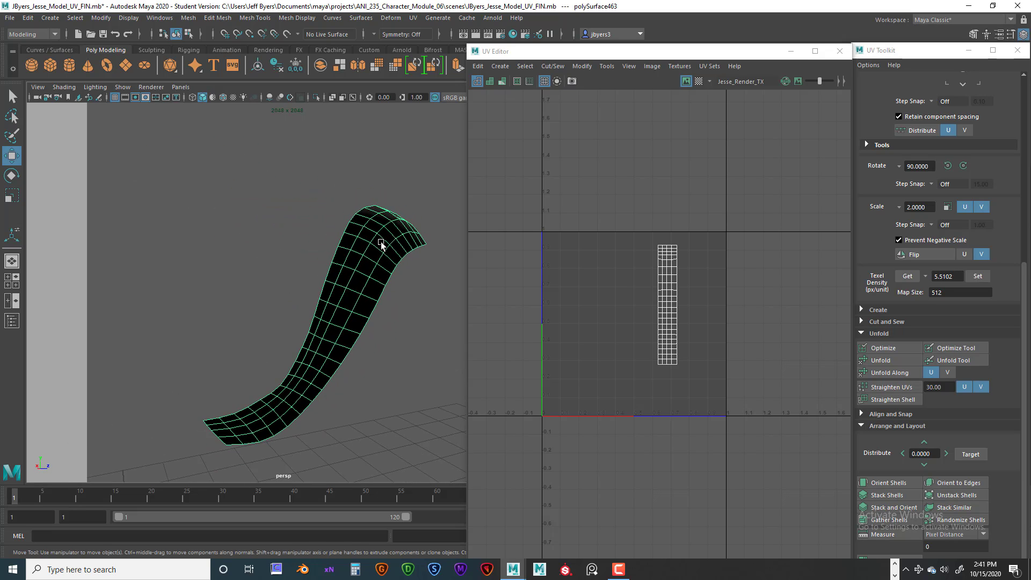
alt+drag(378, 242, 324, 352)
key(ctrl+z)
key(ctrl+z)
key(ctrl+z)
key(f)
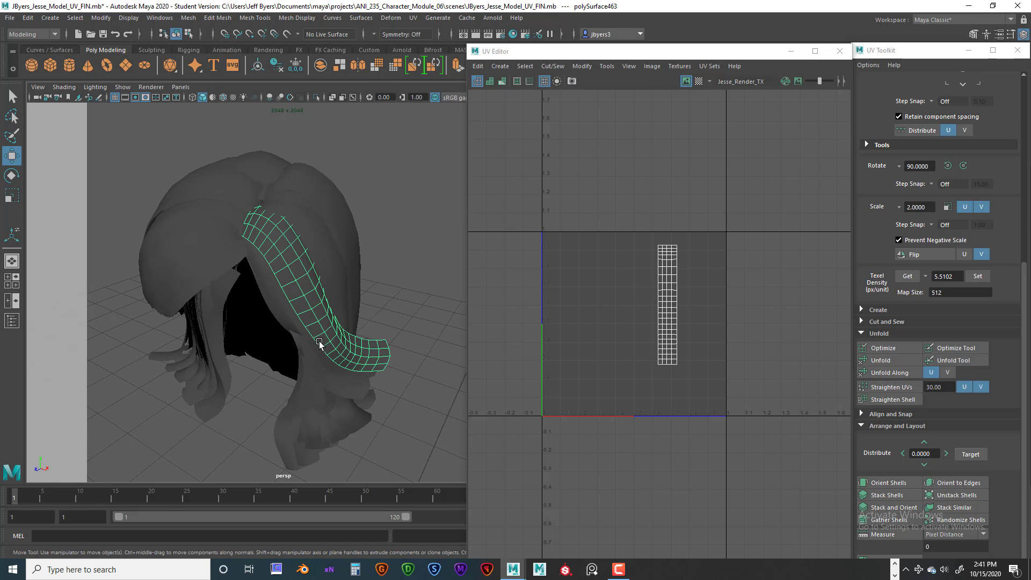
alt+right_drag(320, 343, 196, 300)
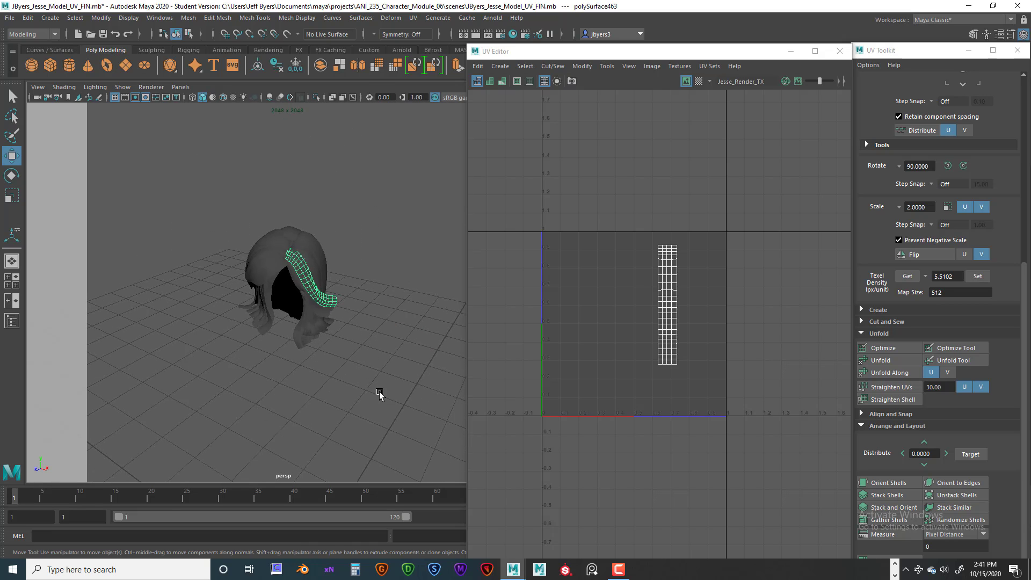
drag(379, 392, 231, 220)
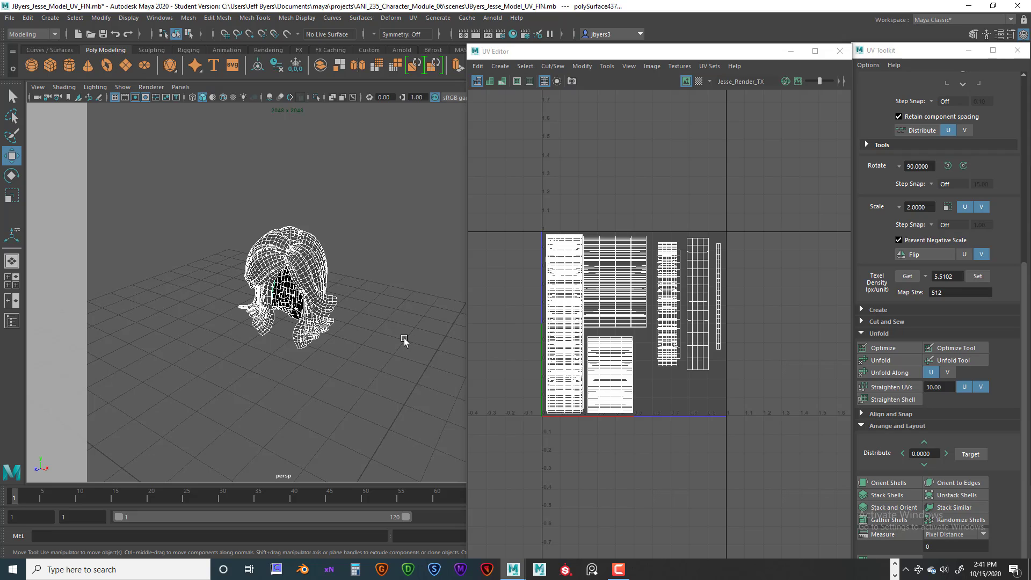
Select all hair pieces, combine them into one mesh, then delete history and freeze transformations.
drag(195, 187, 421, 414)
alt+drag(327, 284, 368, 285)
alt+right_drag(368, 285, 587, 237)
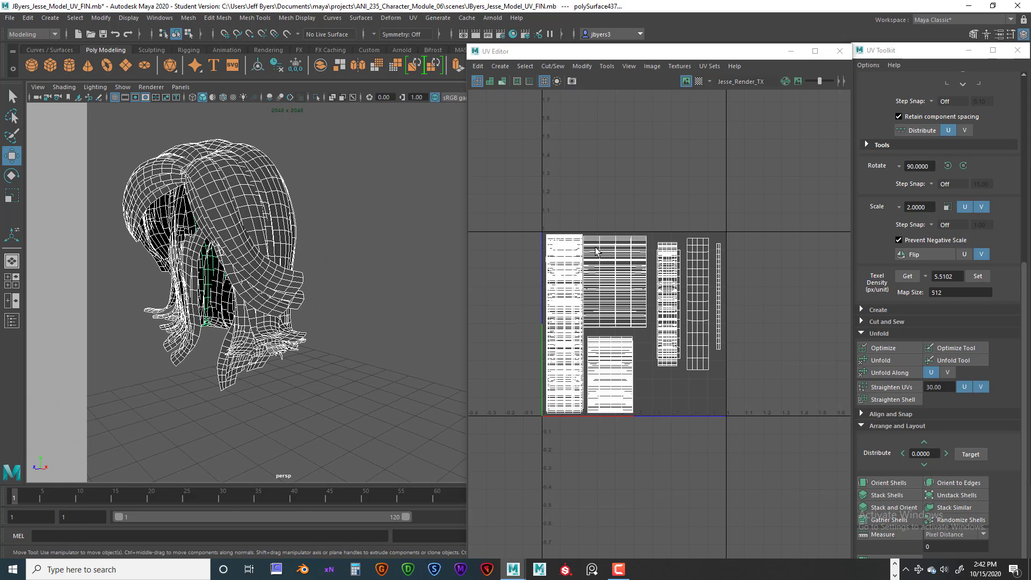
alt+drag(386, 280, 419, 256)
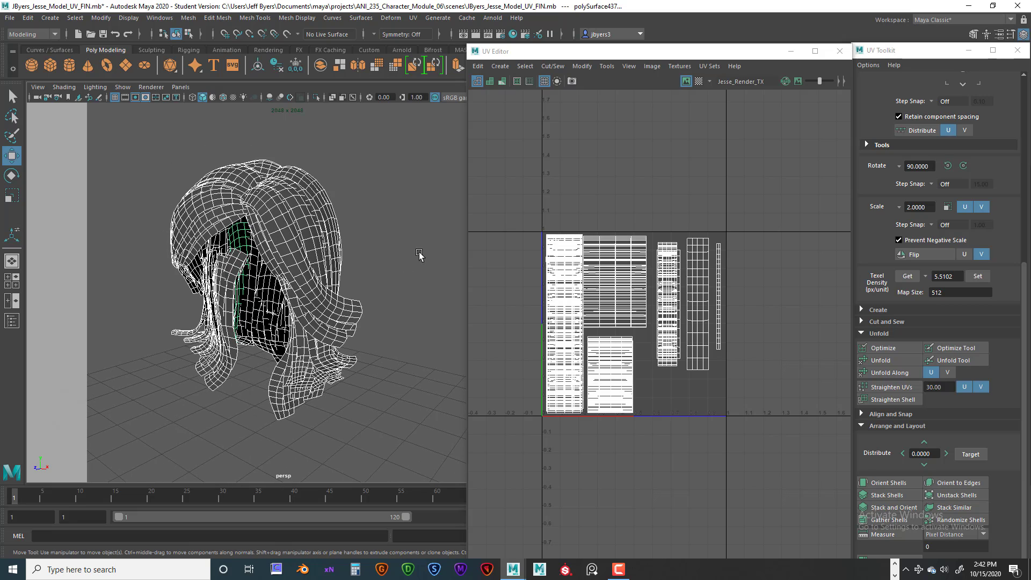
click(320, 65)
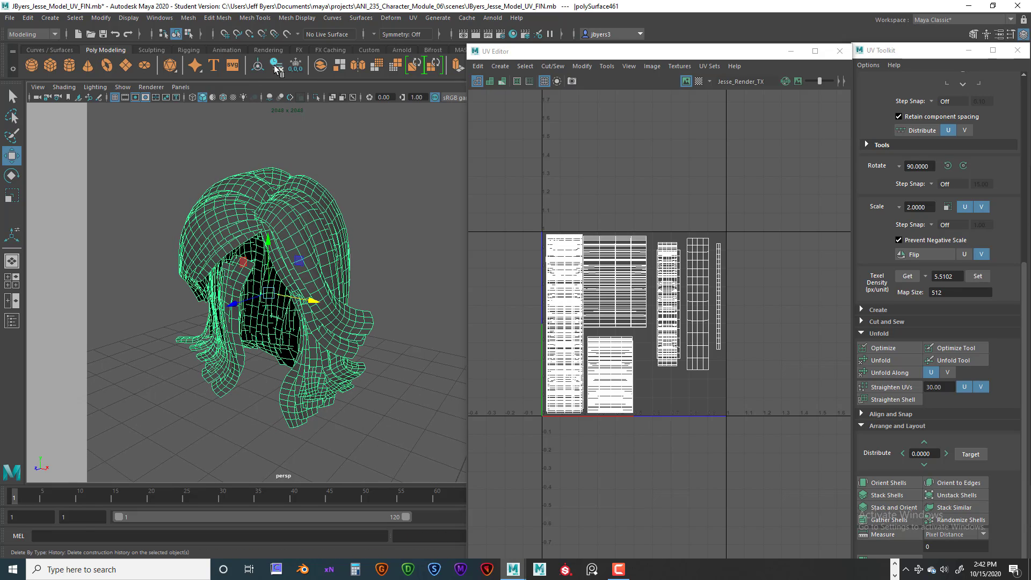
click(296, 67)
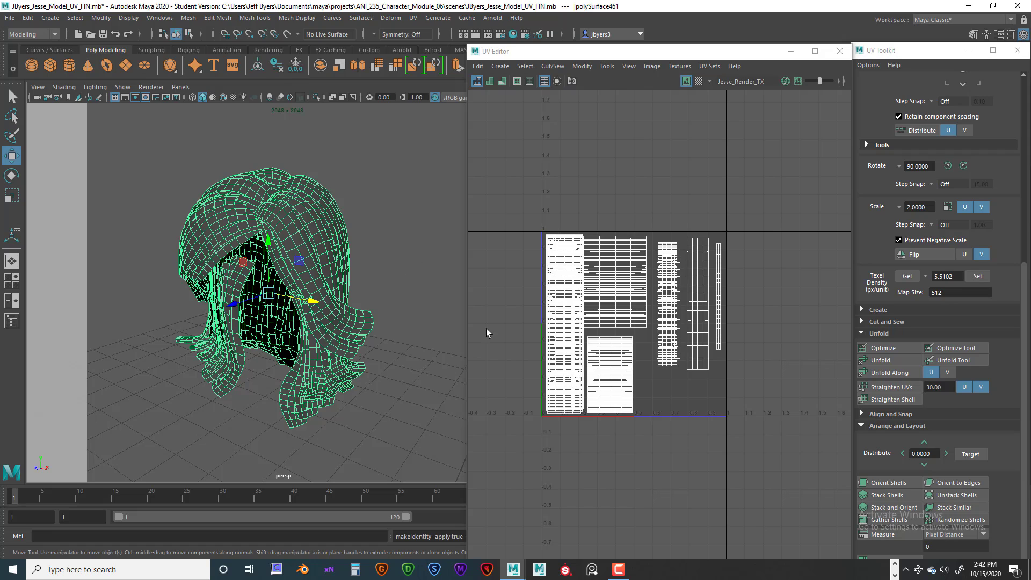
Set the UV Snapshot size to 2048 and browse for the snapshot's output file.
click(571, 81)
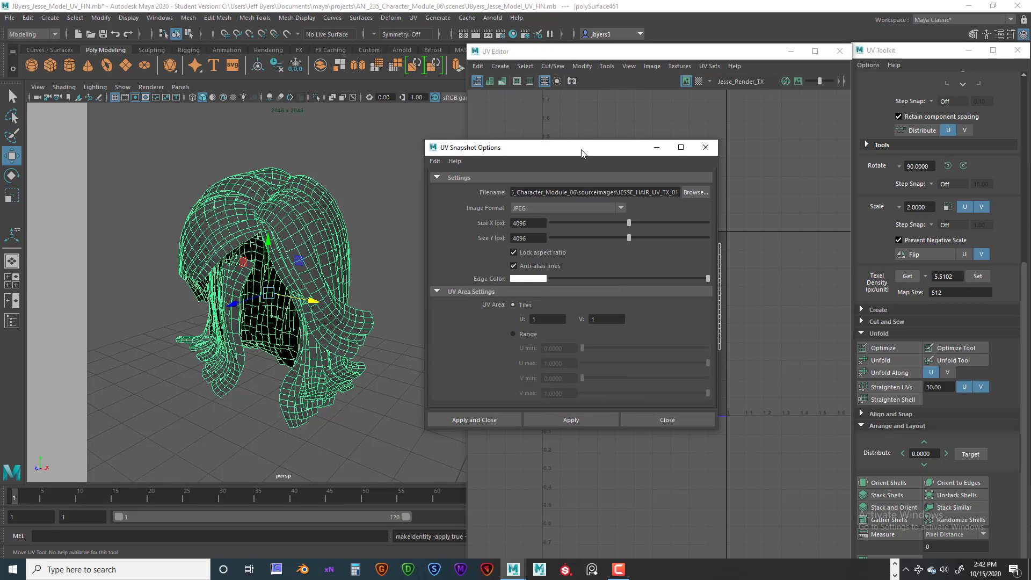
drag(579, 152, 532, 138)
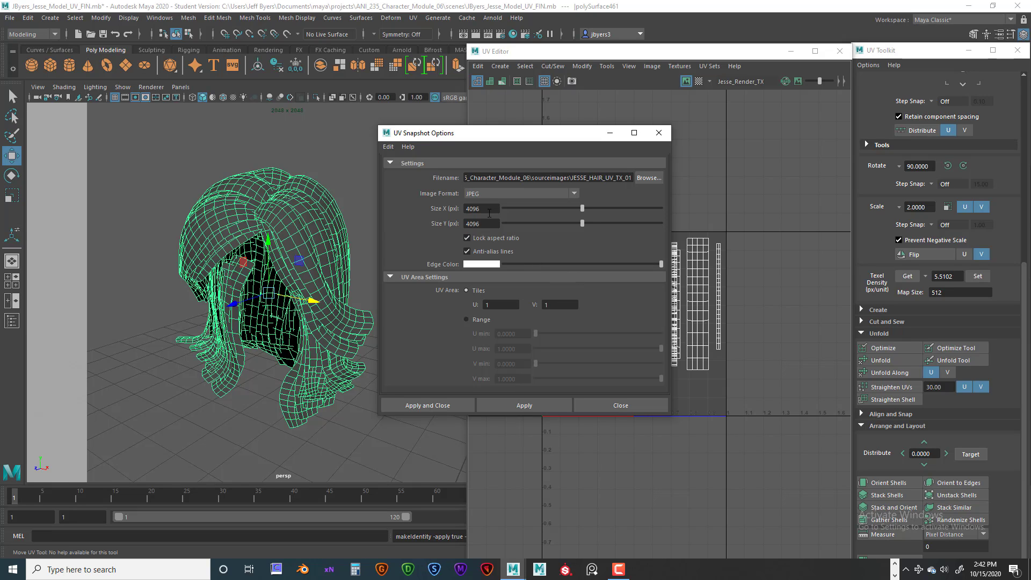
drag(486, 208, 461, 208)
text(2048)
key(Tab)
click(493, 304)
drag(572, 179, 629, 180)
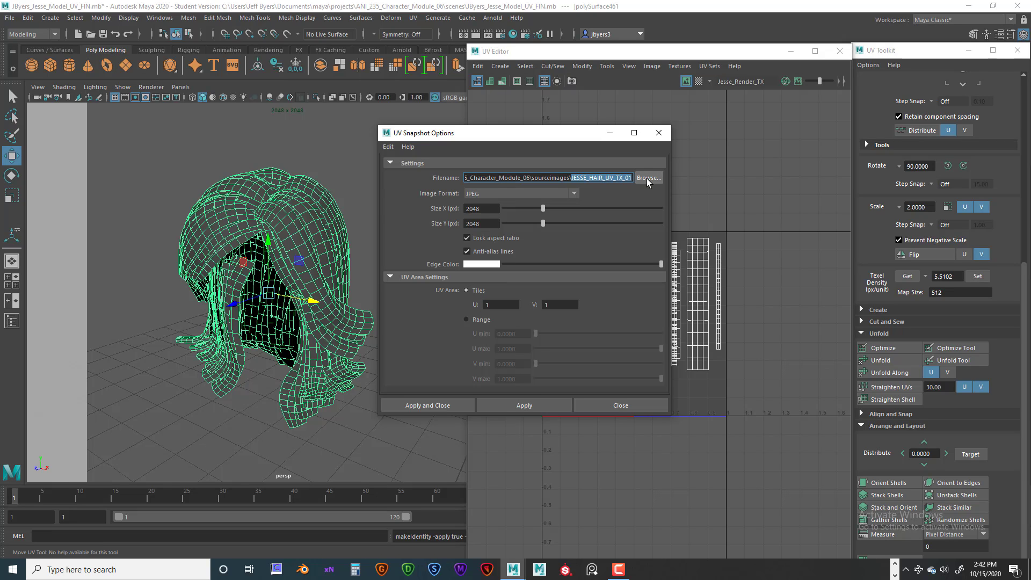
click(647, 178)
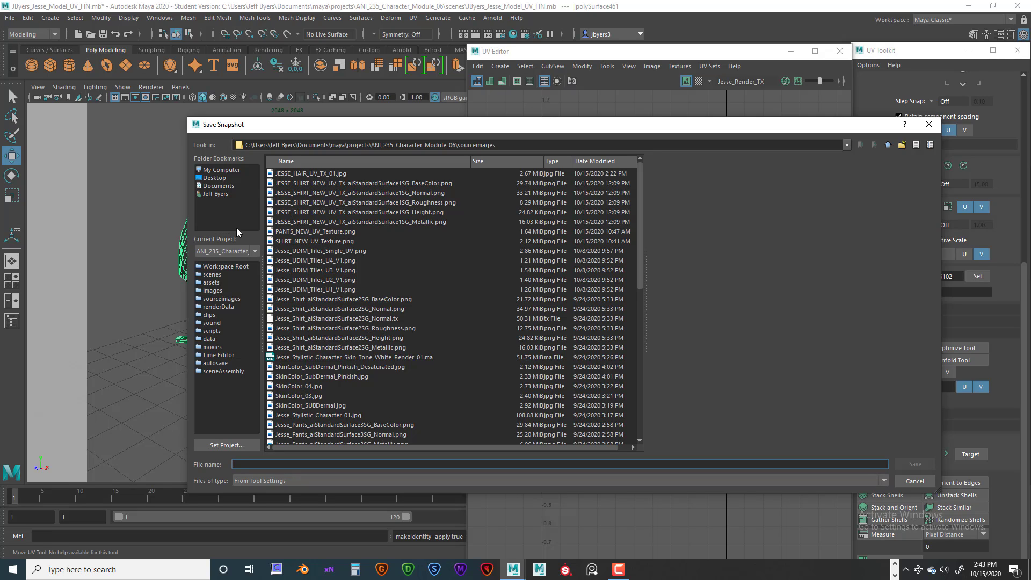
Save the UV snapshot over JESSE_HAIR_UV_TX_01.jpg in sourceimages, confirming the overwrite.
click(234, 301)
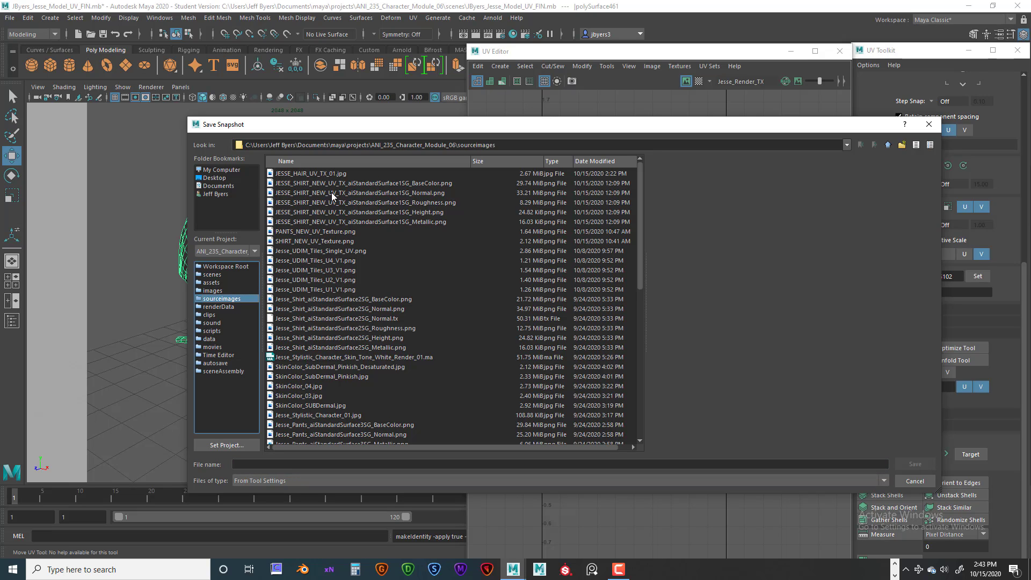
click(331, 174)
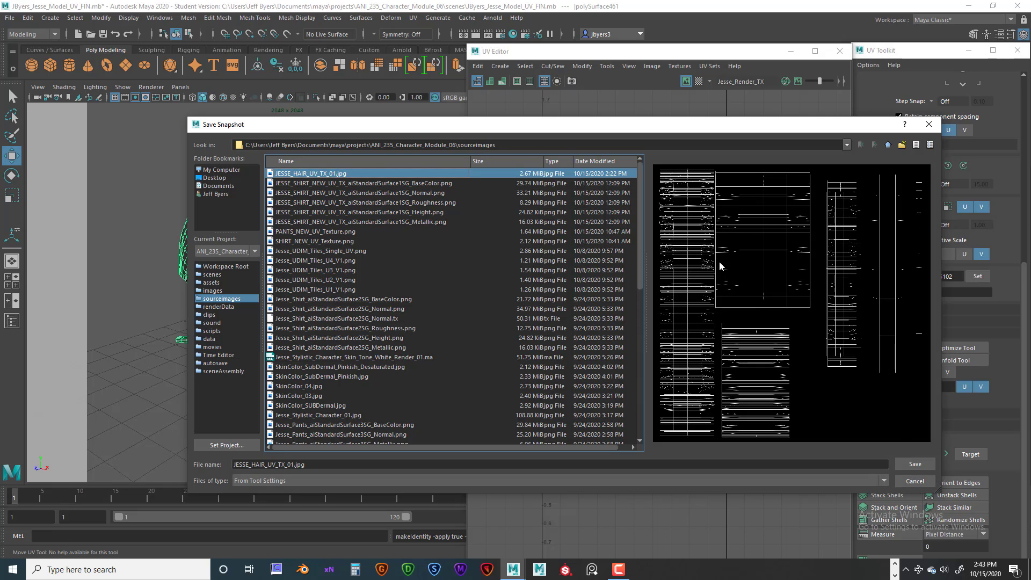
click(914, 481)
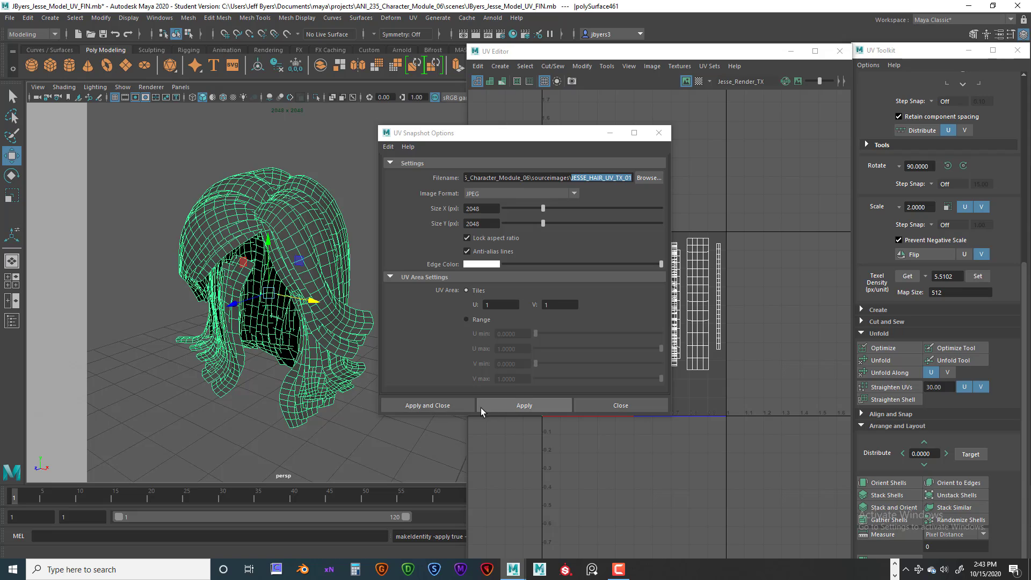
click(441, 404)
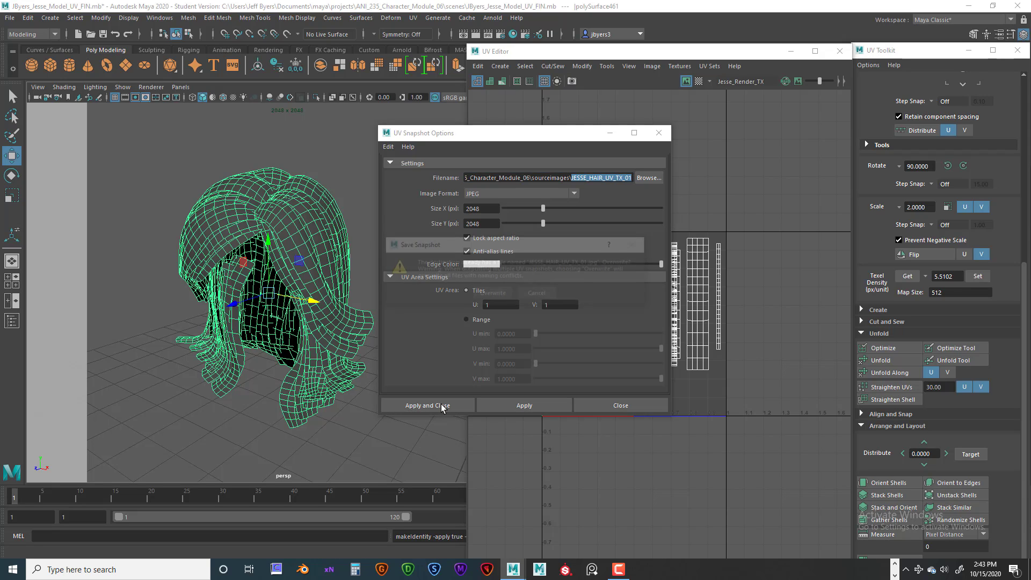
click(492, 294)
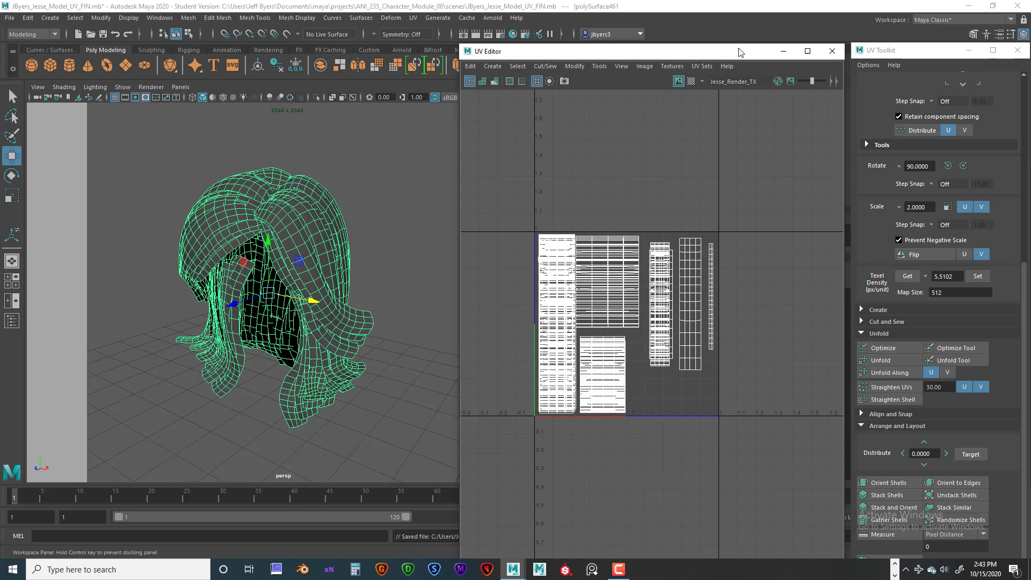
Minimize the UV Editor and UV Toolkit windows and deselect the hair model.
click(771, 50)
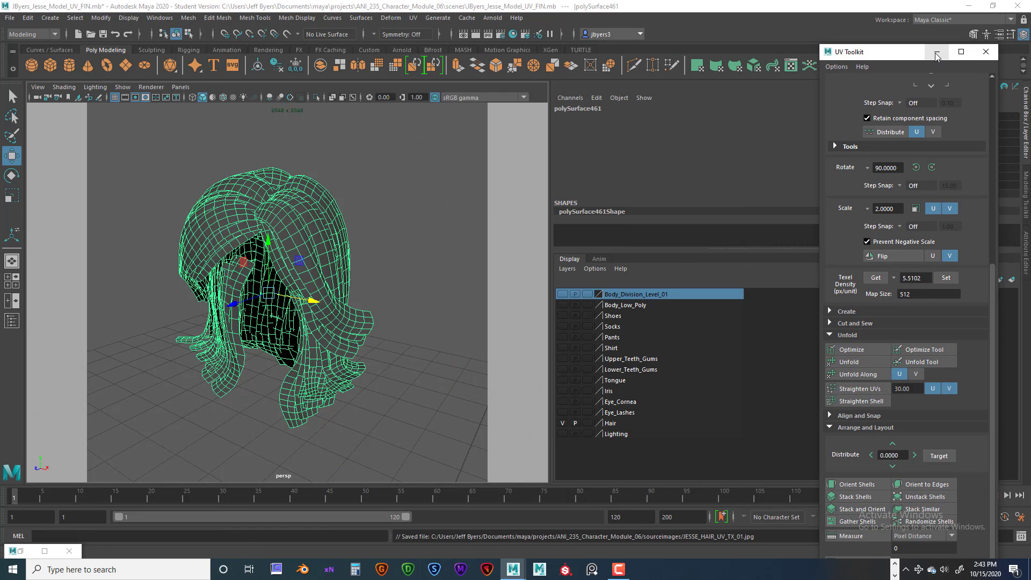
click(969, 50)
click(426, 295)
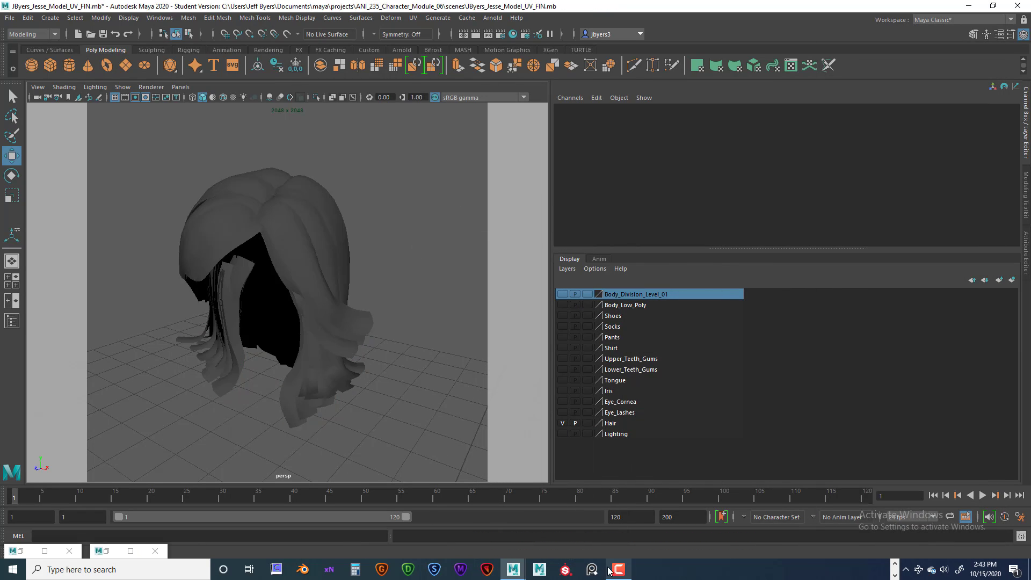
In Photoshop, confirm the Hair_Color_Sample image size is 2048 px square without changing it.
click(895, 575)
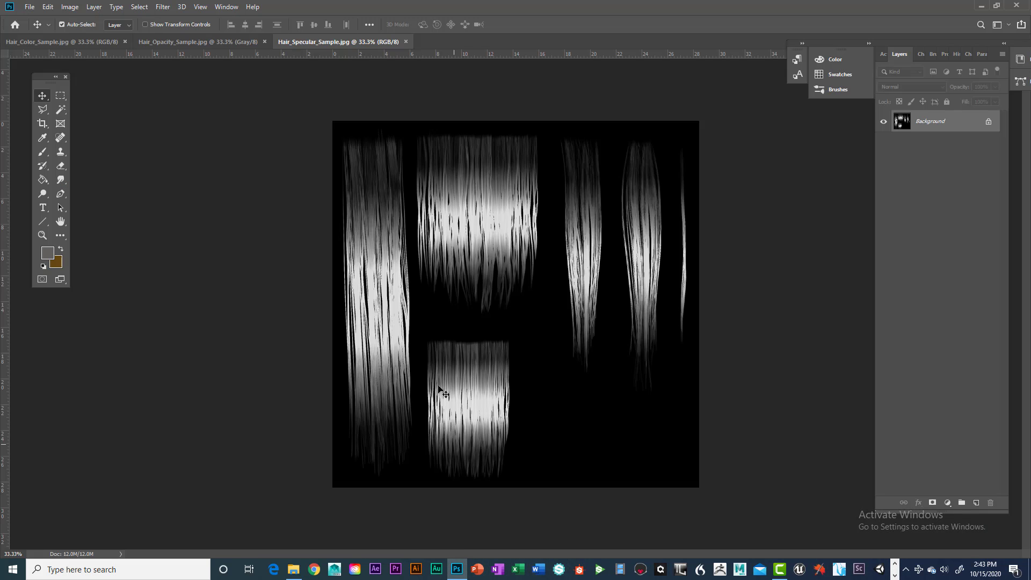
click(56, 42)
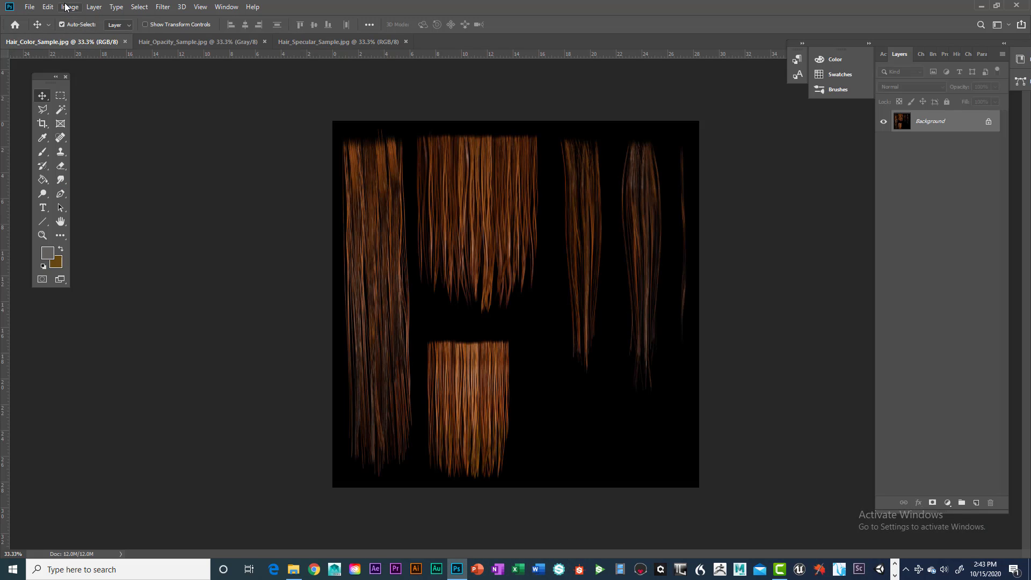
click(69, 6)
click(85, 88)
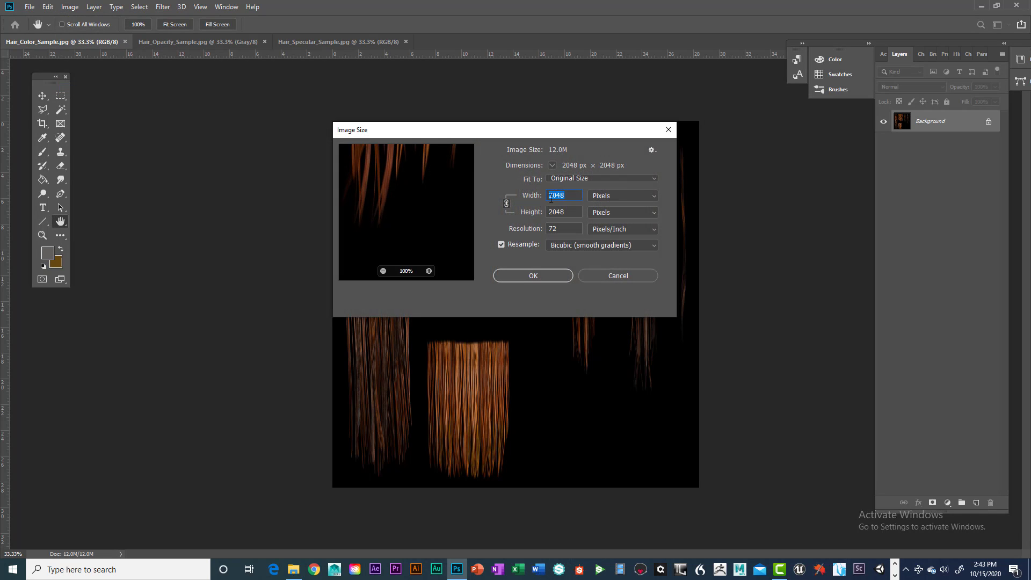
click(668, 129)
key(v)
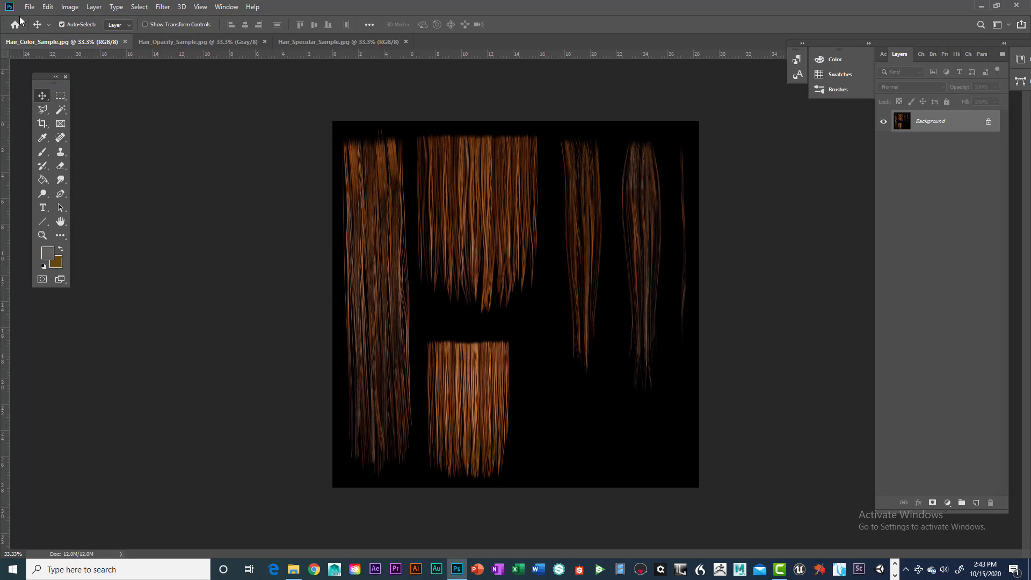
Open the JESSE_HAIR_UV_TX_01 UV snapshot as a new document.
click(29, 6)
click(48, 64)
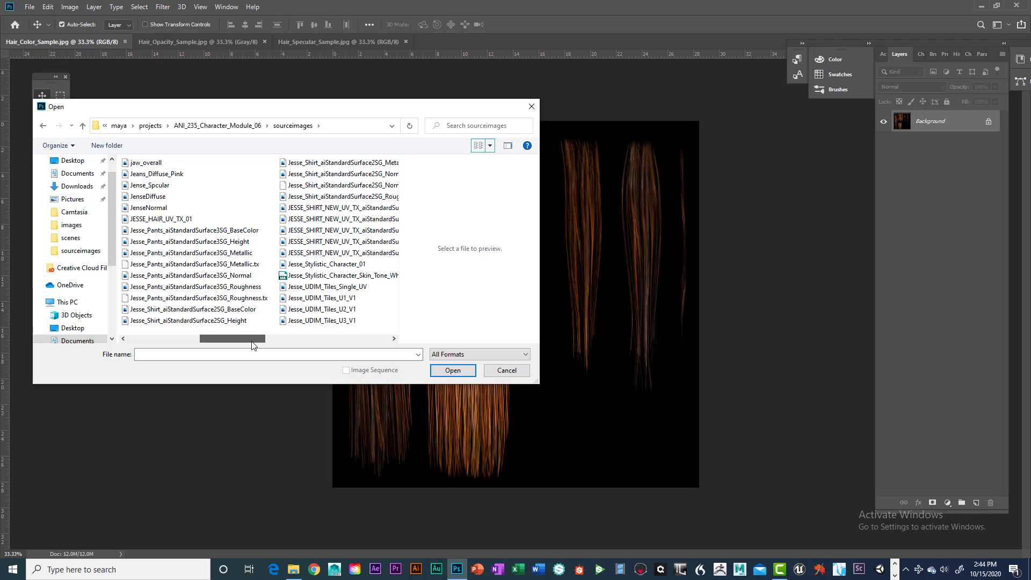
click(251, 218)
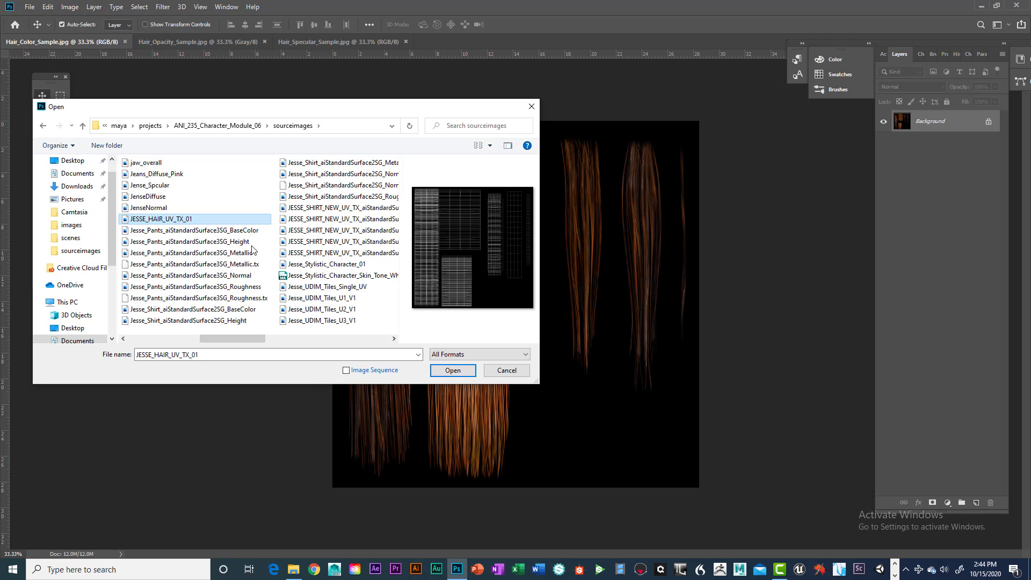
click(451, 376)
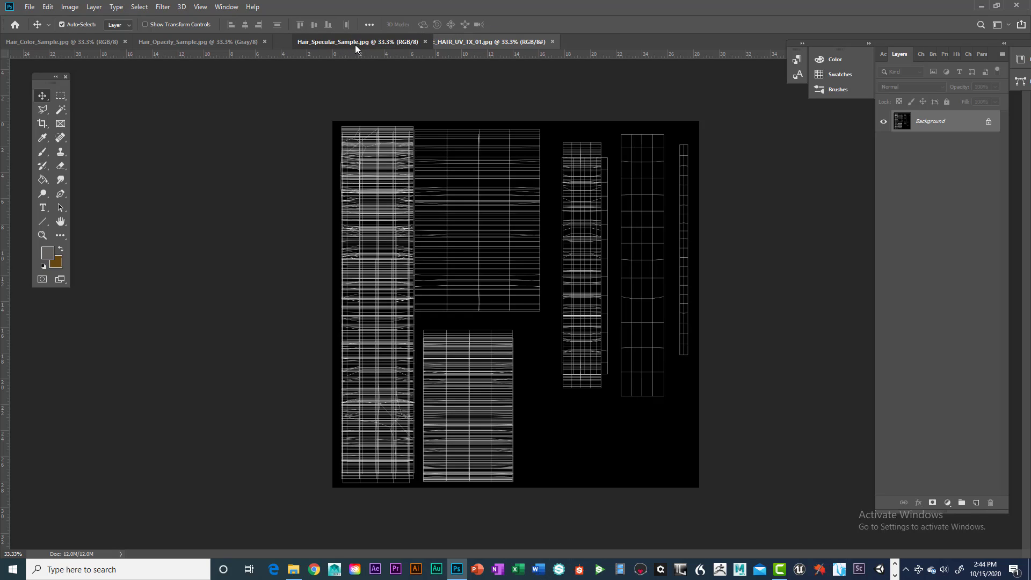
Drag the Hair_Color_Sample tab out into its own floating window over the UV layout.
click(62, 42)
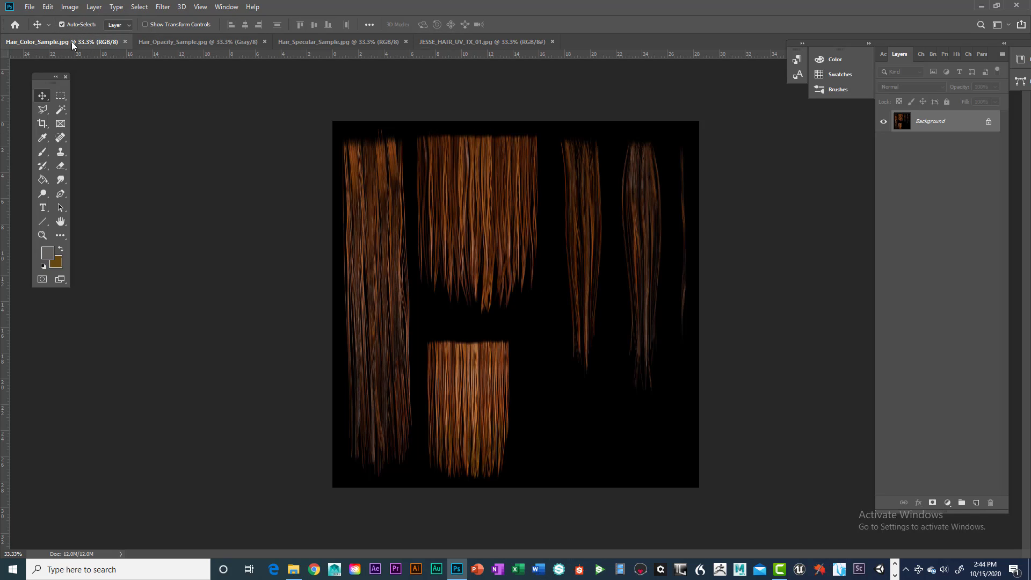
drag(75, 45, 670, 170)
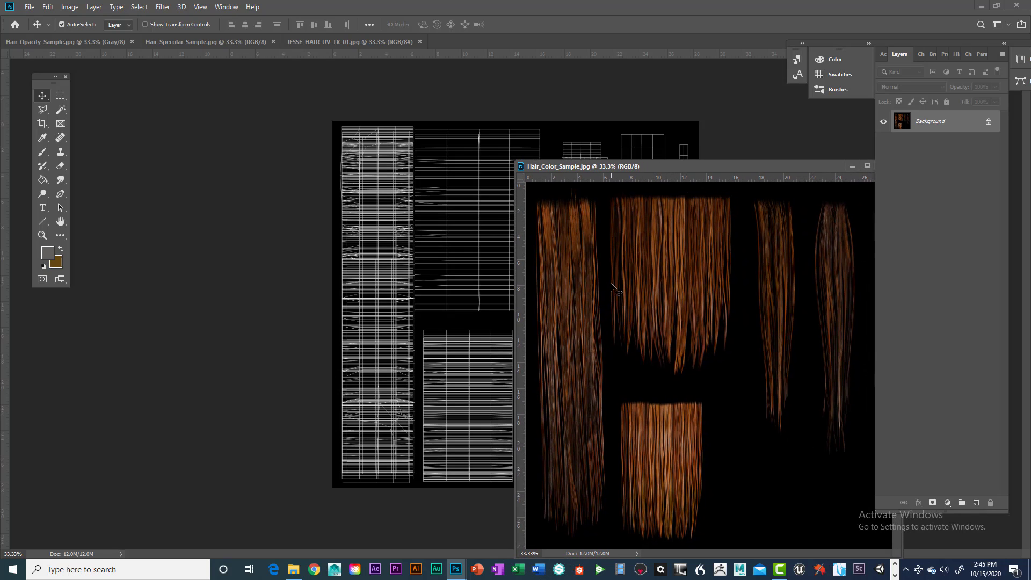
Drag the hair colour image onto the UV document as Layer 1, check alignment at reduced opacity, then restore 100%.
drag(612, 287, 430, 240)
drag(658, 160, 433, 230)
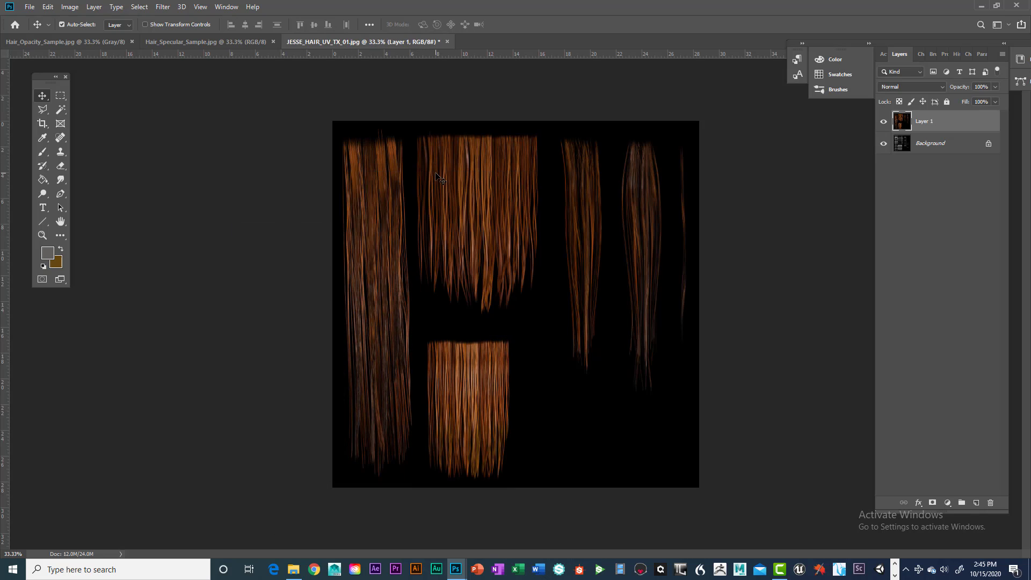
click(995, 87)
mouse_move(995, 102)
mouse_down()
mouse_move(948, 111)
mouse_move(982, 109)
mouse_up()
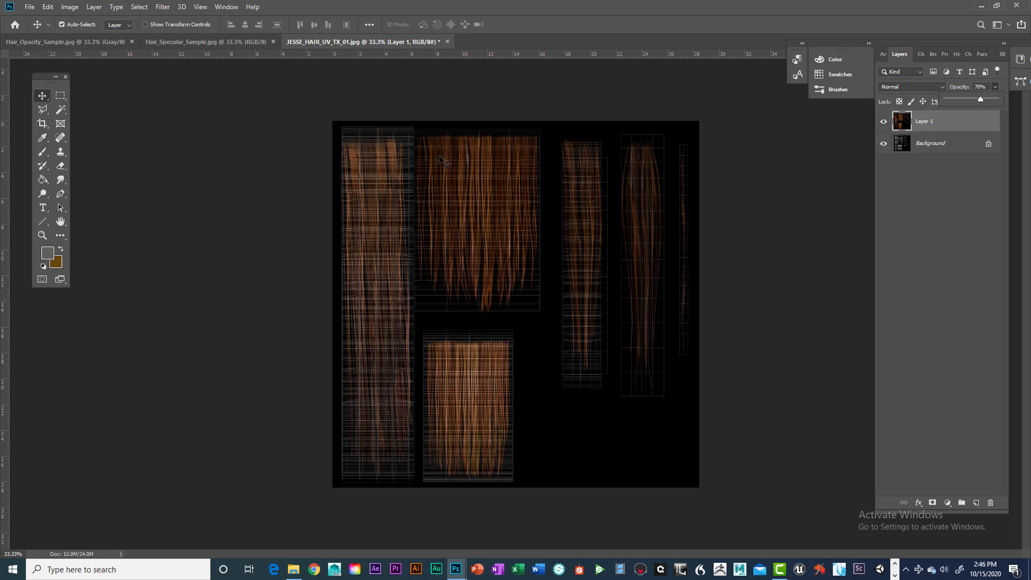
drag(981, 102, 1023, 106)
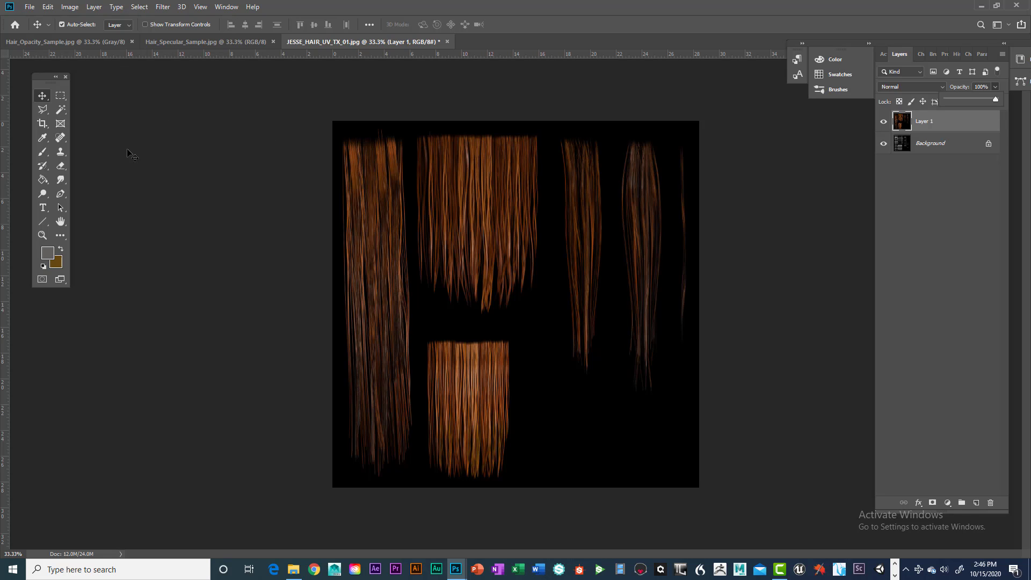
Save As JPEG named JESSE_HAIR_UV_TX_FINISHED in sourceimages, accepting the JPEG Options.
click(29, 7)
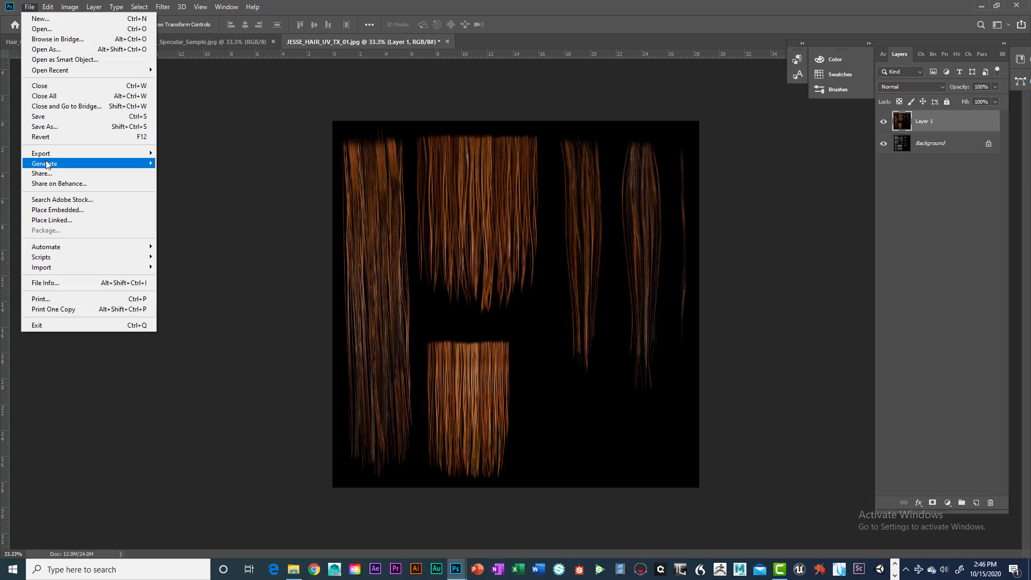
click(48, 126)
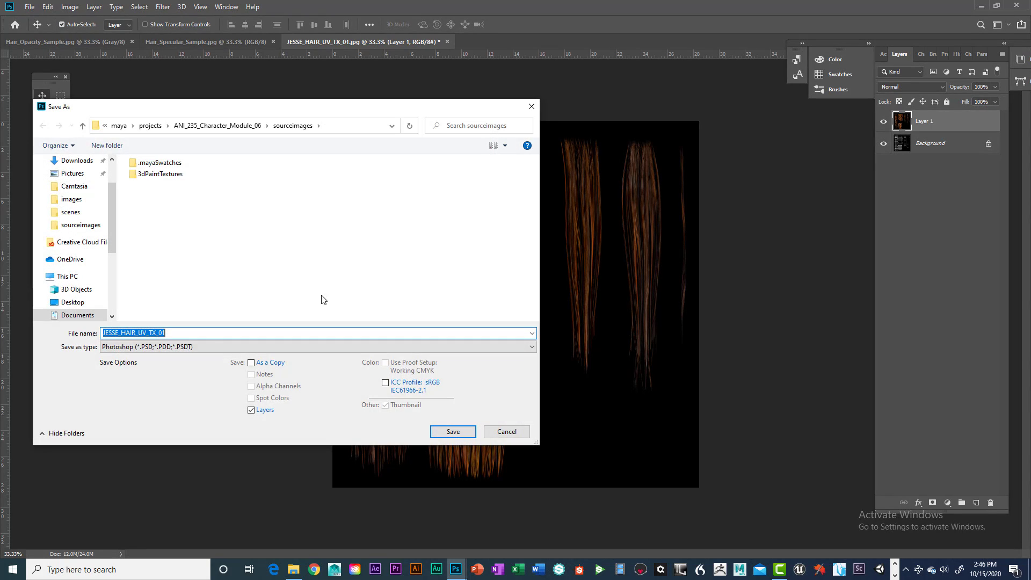
click(184, 334)
click(208, 346)
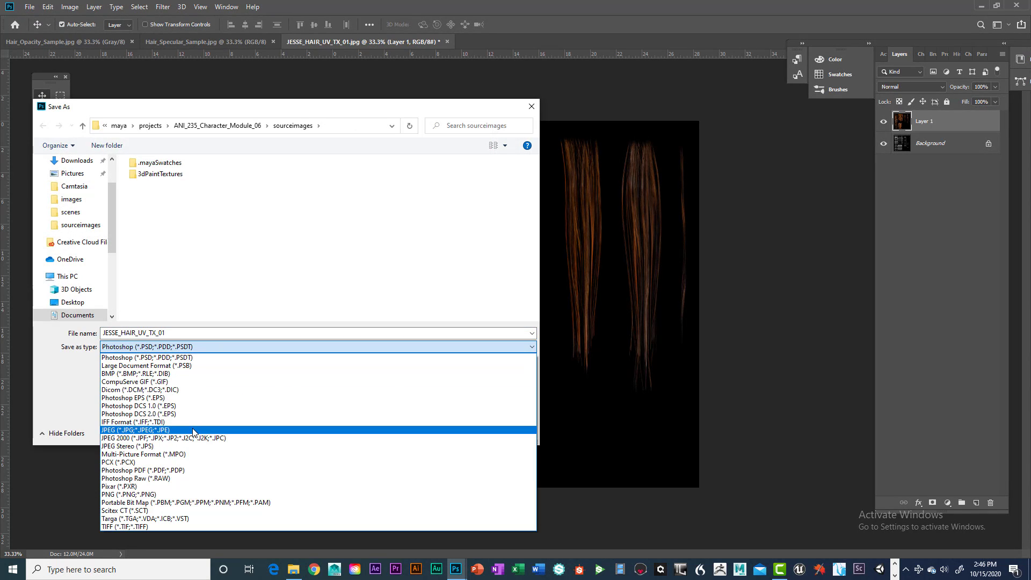
click(199, 429)
drag(181, 332, 99, 337)
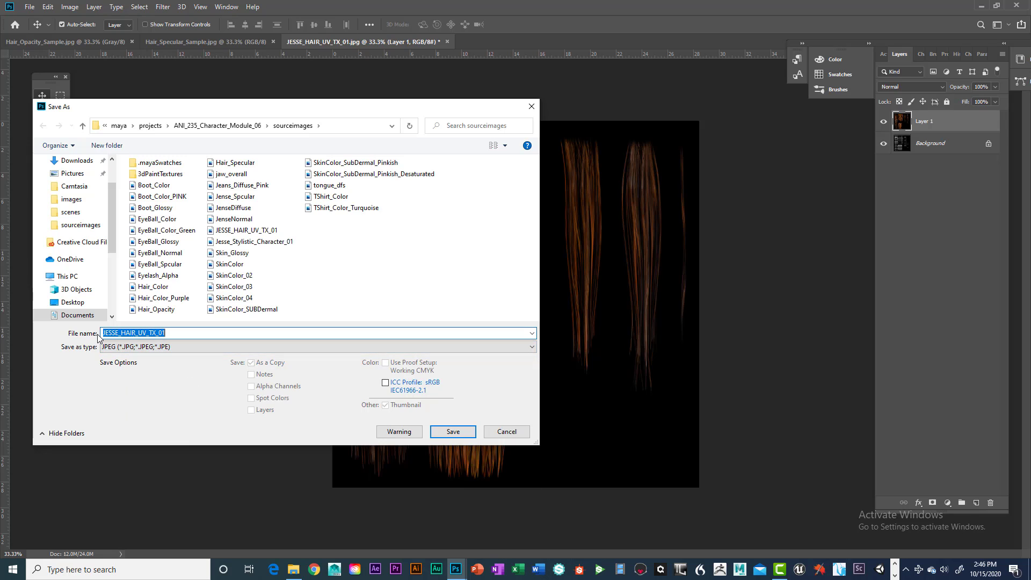
click(175, 334)
drag(159, 332, 169, 332)
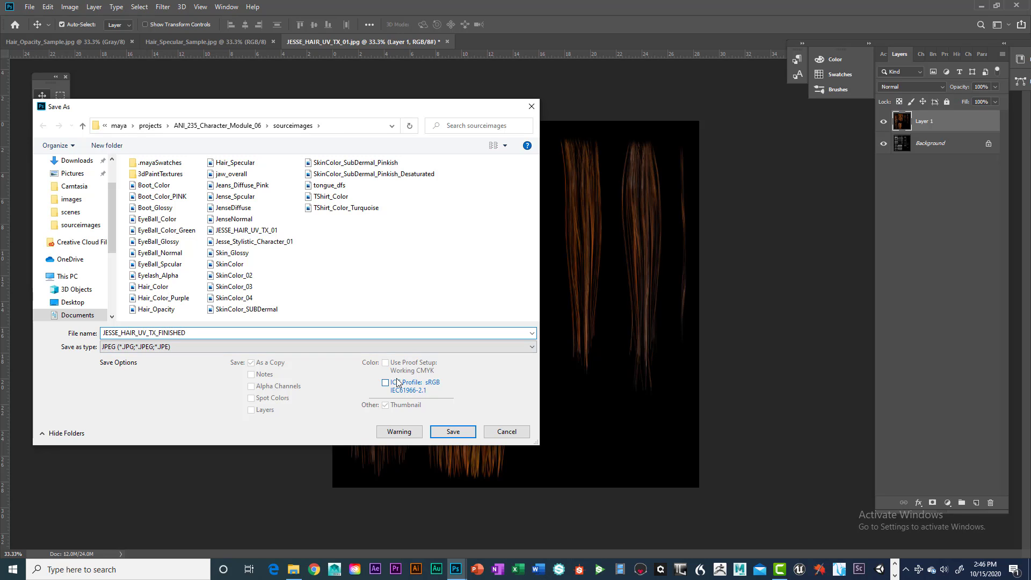
click(452, 432)
click(580, 156)
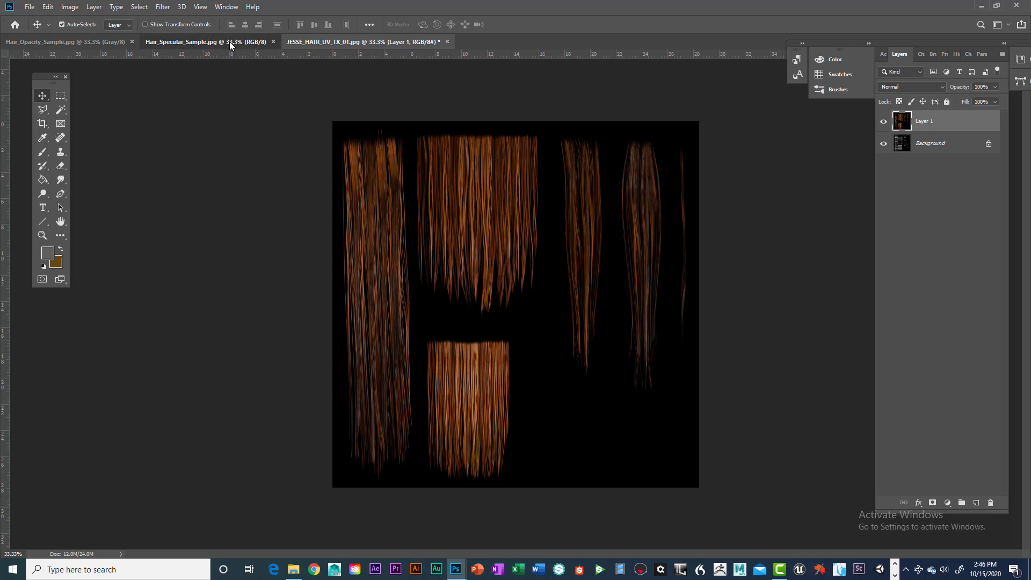
Compare the Hair_Specular and Hair_Opacity maps with the coloured JESSE_HAIR texture in Photoshop.
click(258, 42)
click(338, 42)
click(248, 41)
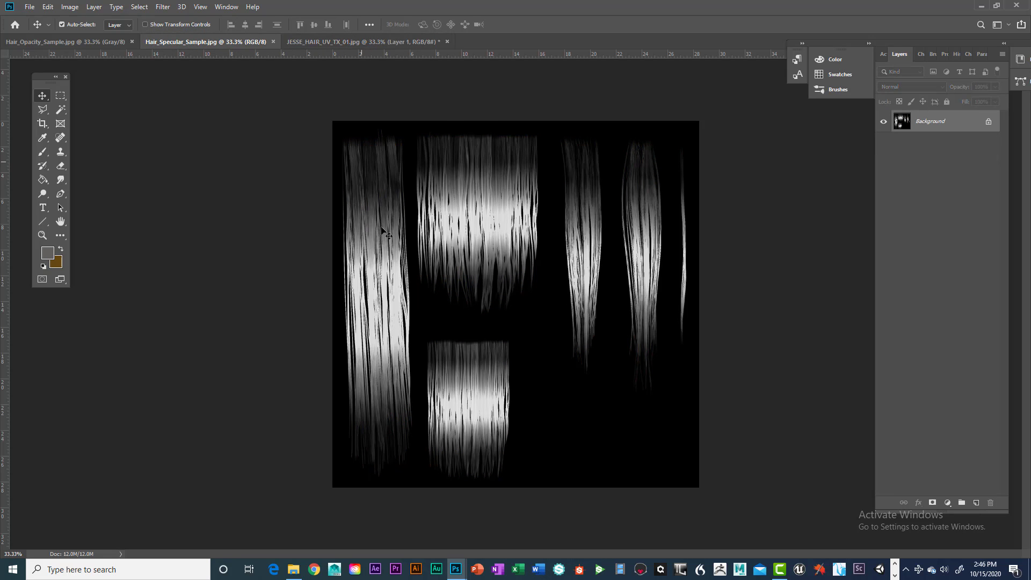
click(293, 42)
click(113, 42)
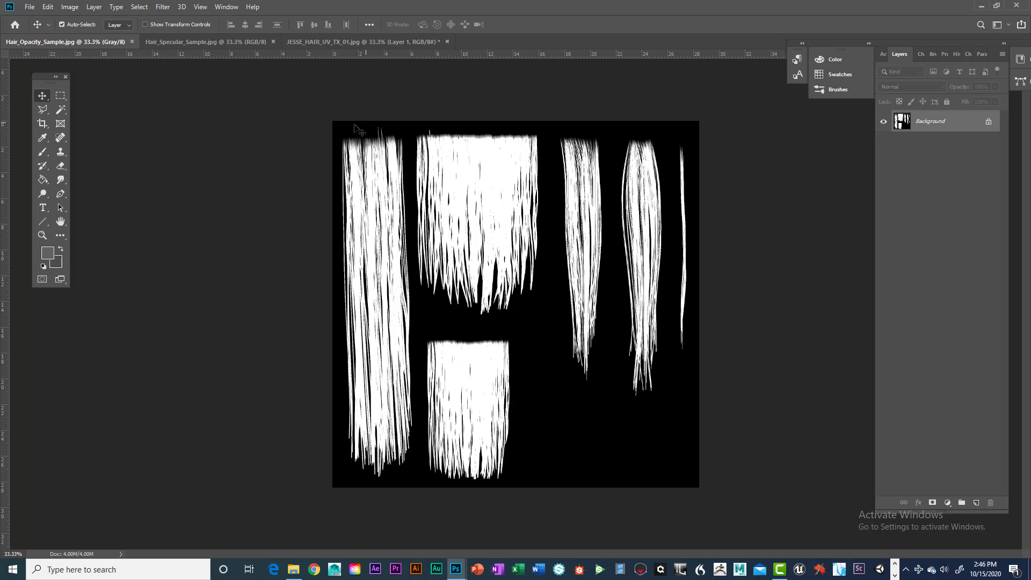
click(398, 43)
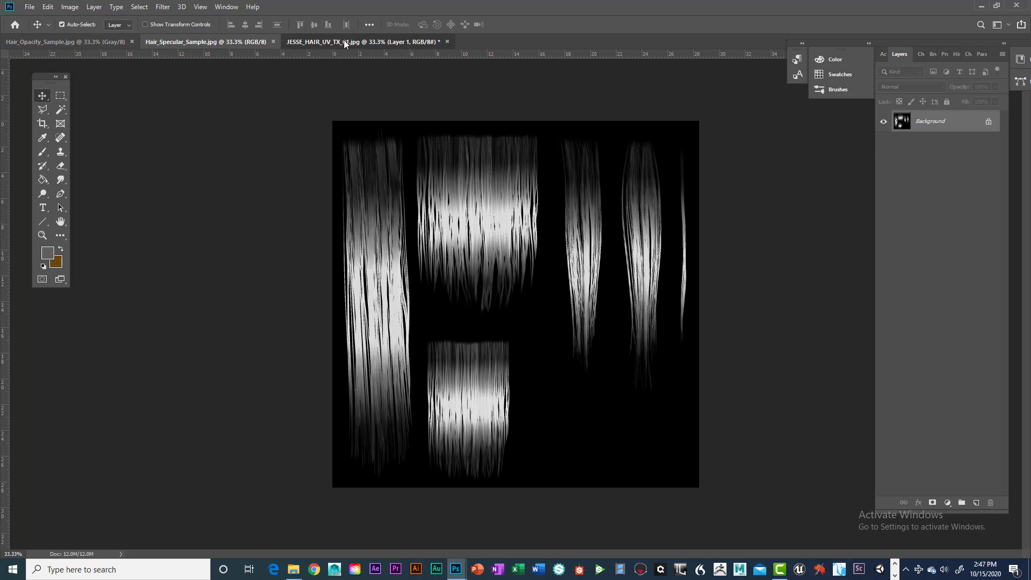
click(207, 43)
click(303, 42)
click(209, 45)
click(337, 45)
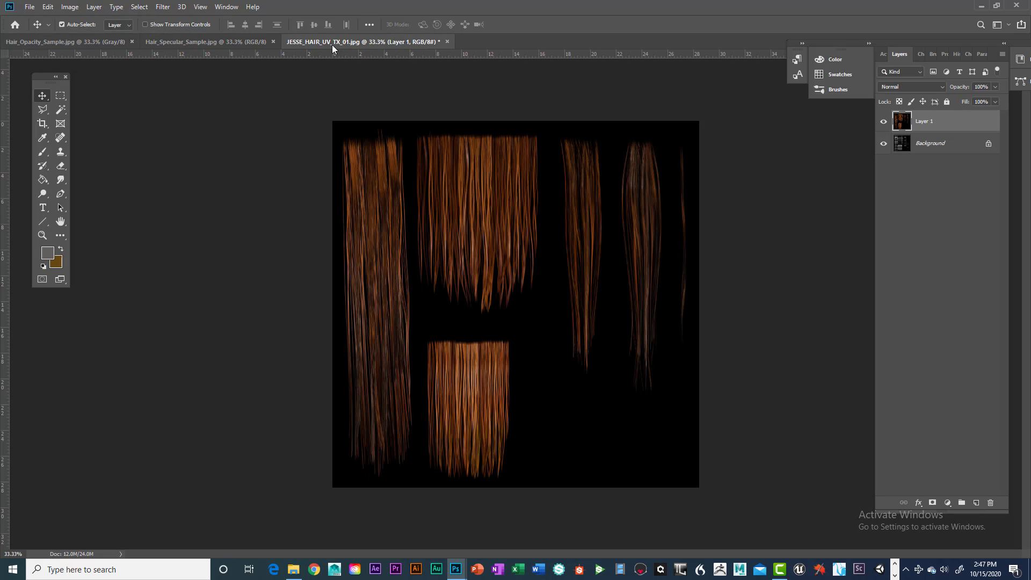
click(202, 46)
click(324, 44)
Back in Maya, briefly open the UV Editor from a torn-off UV menu, then close both.
click(981, 6)
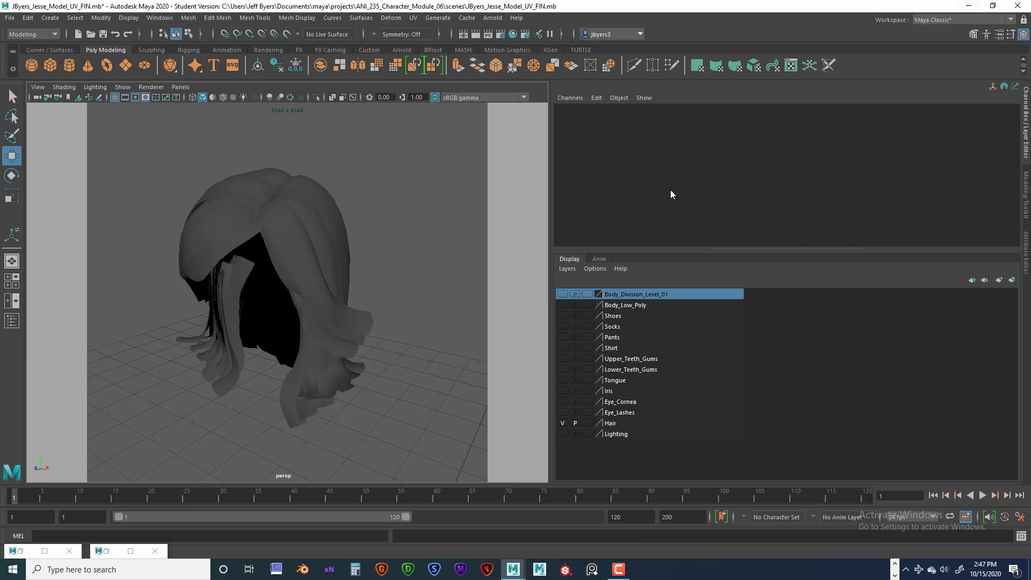
click(293, 256)
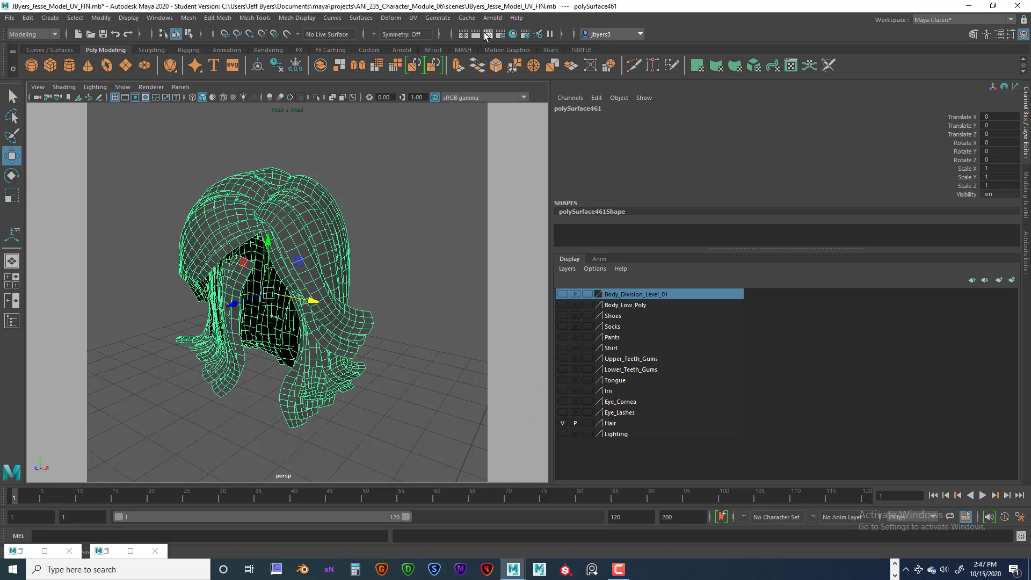
click(413, 18)
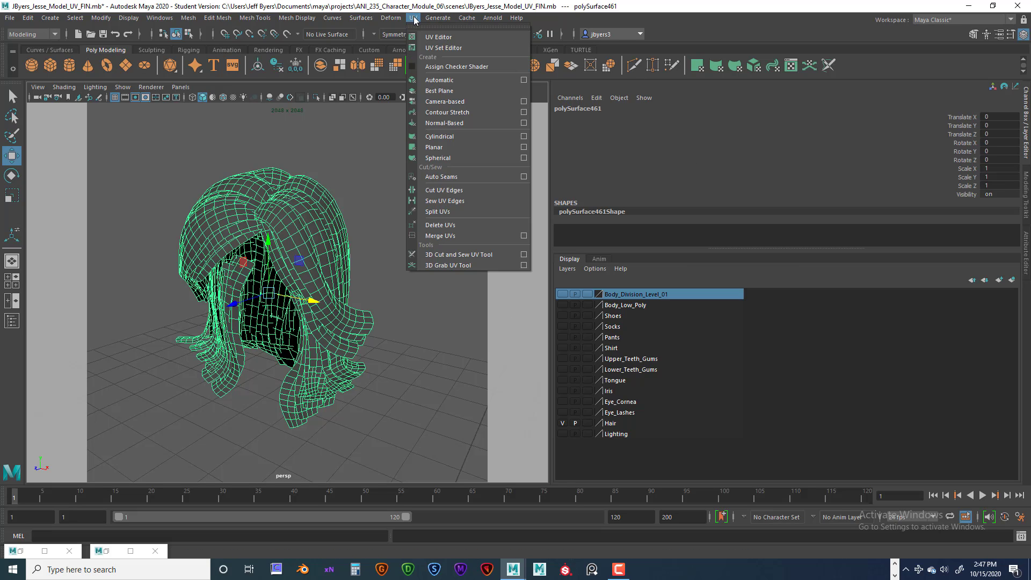
click(433, 26)
click(433, 31)
click(368, 156)
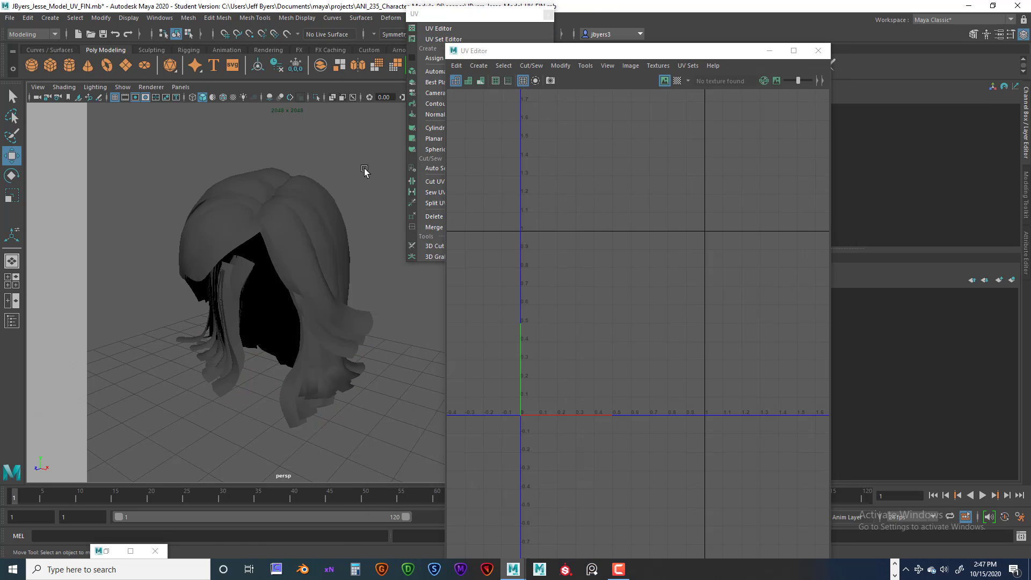
click(818, 54)
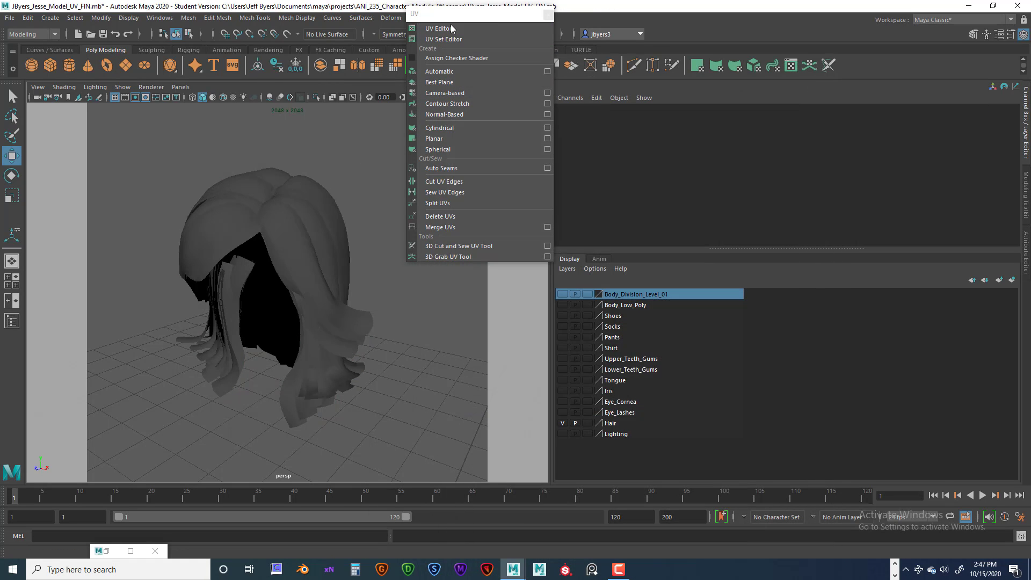
drag(483, 10, 494, 80)
click(558, 85)
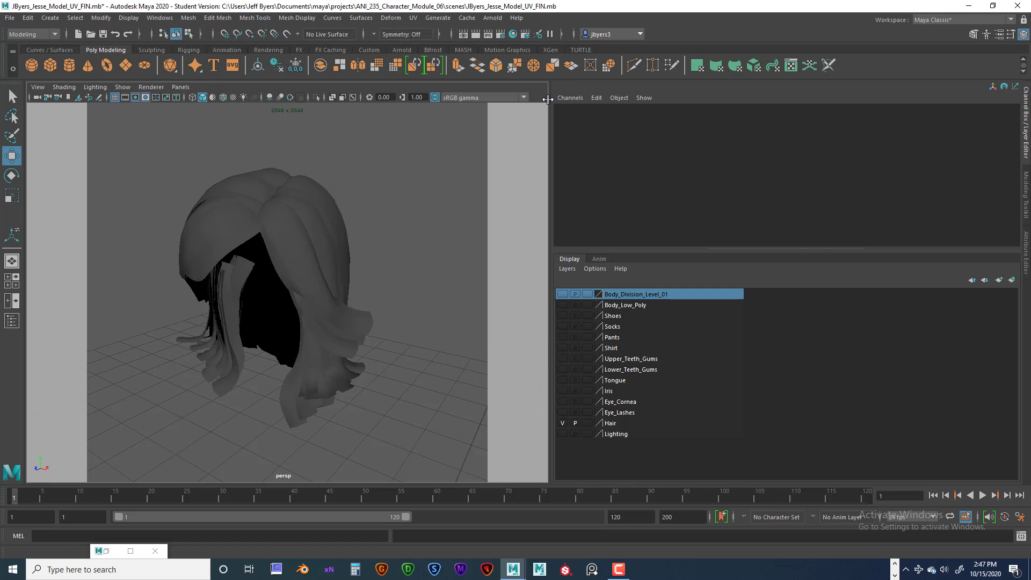
Reselect the hair mesh, view its UVs with image display toggled, then minimise the UV Editor.
click(206, 209)
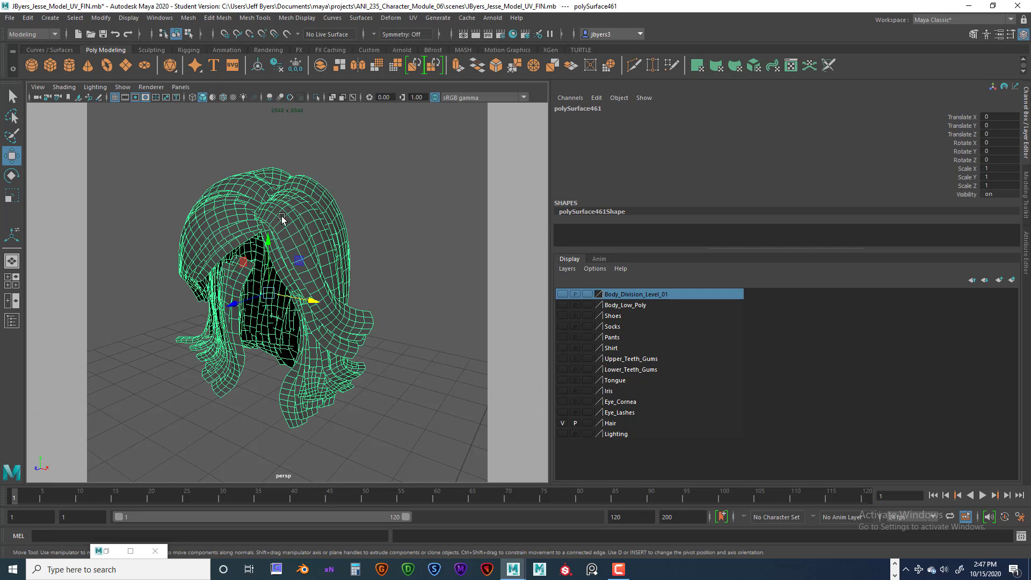
click(413, 19)
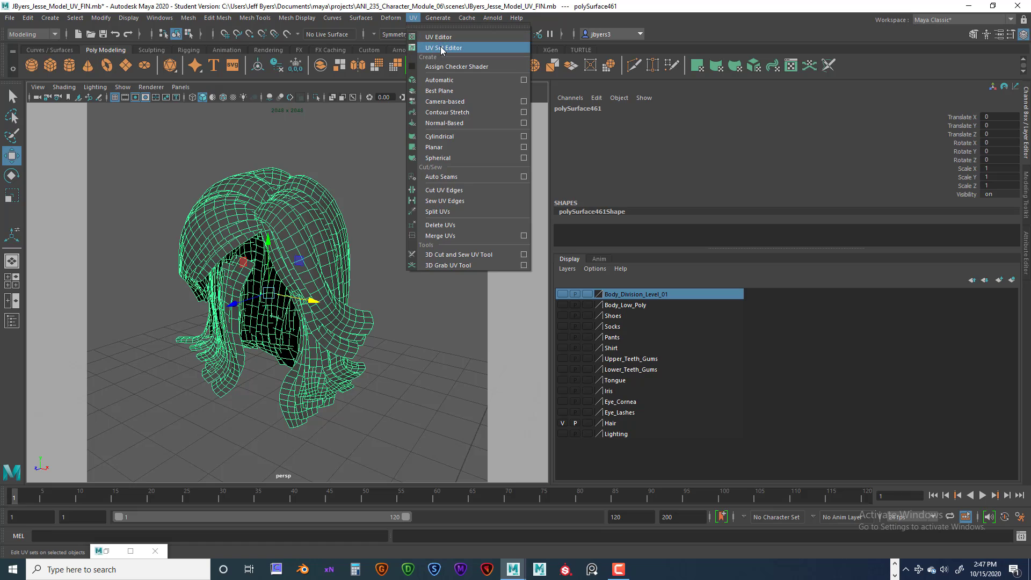
click(434, 38)
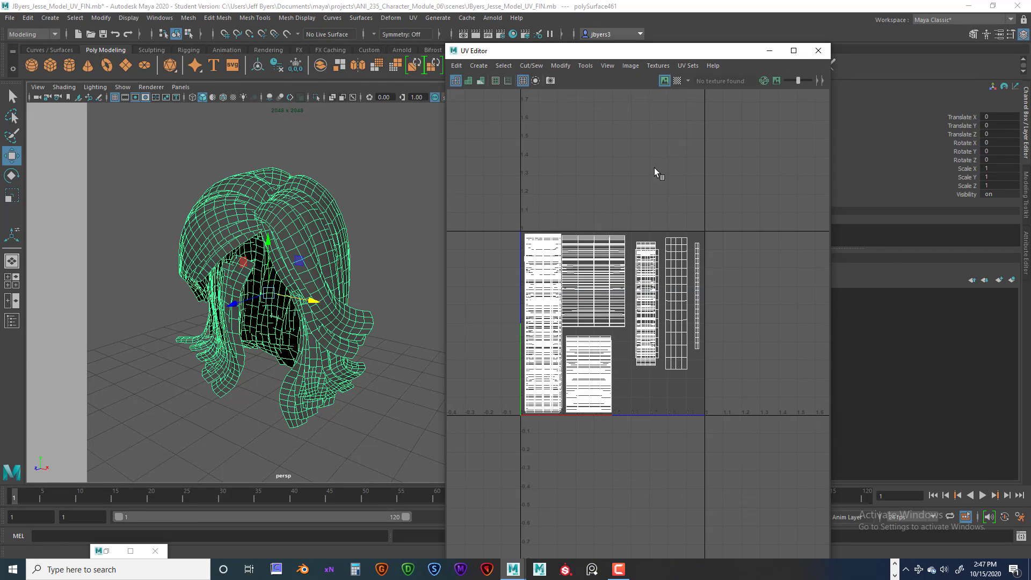
click(664, 81)
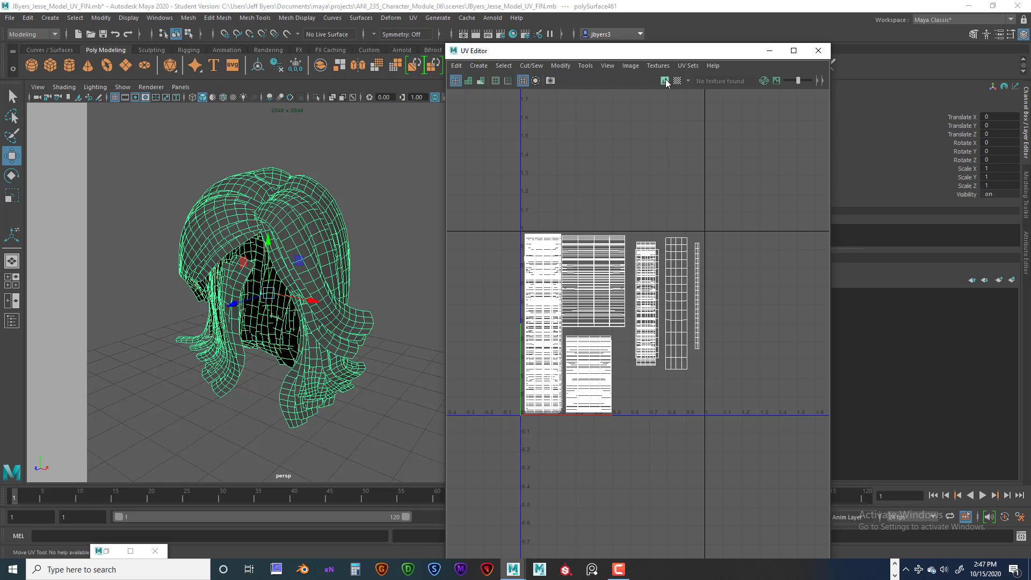
click(769, 50)
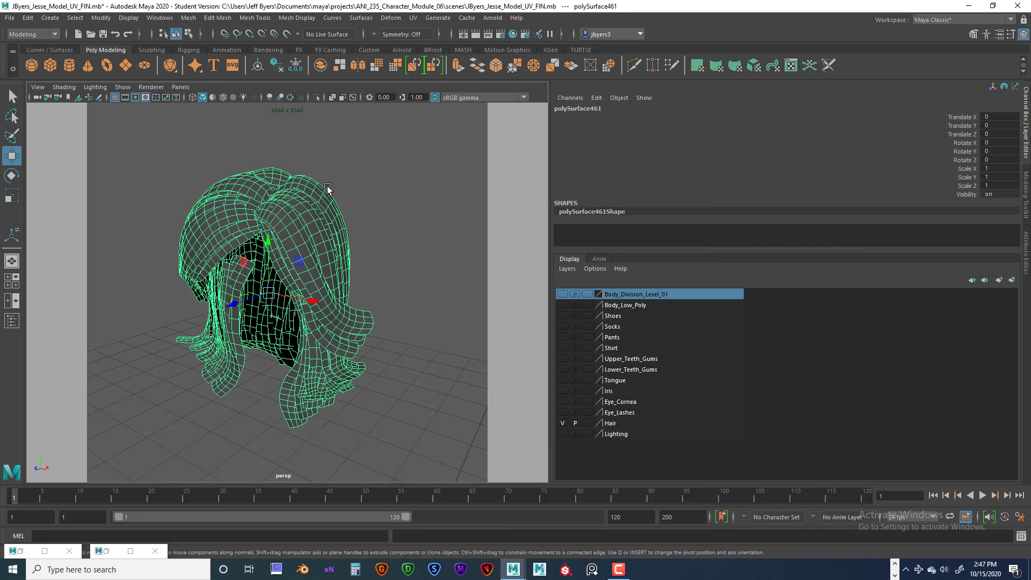
Assign a new Arnold aiStandardSurface material to the hair mesh and close the leftover minimised editors.
right_click(301, 213)
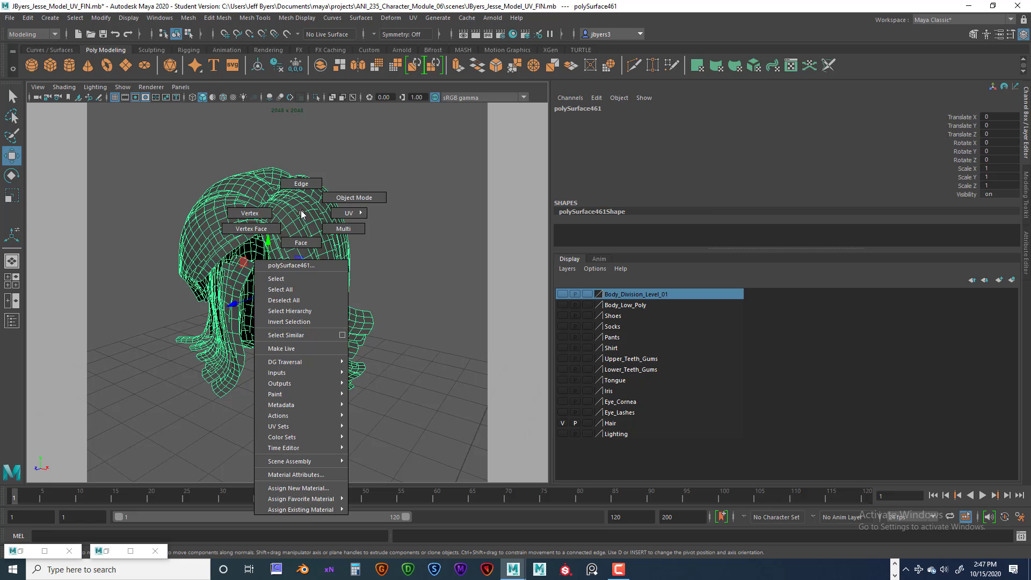
click(299, 488)
click(372, 281)
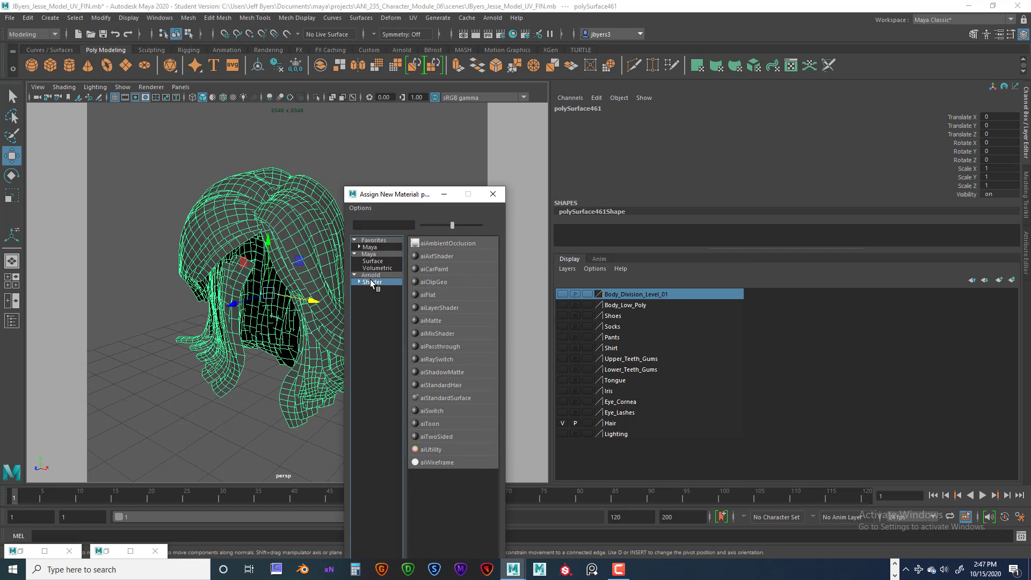
click(447, 397)
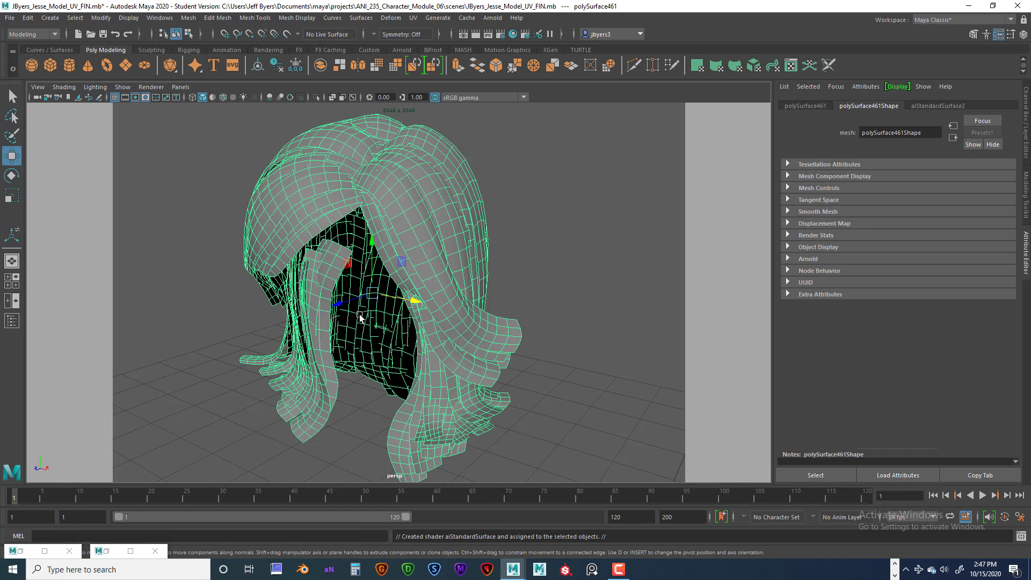
click(155, 550)
click(70, 552)
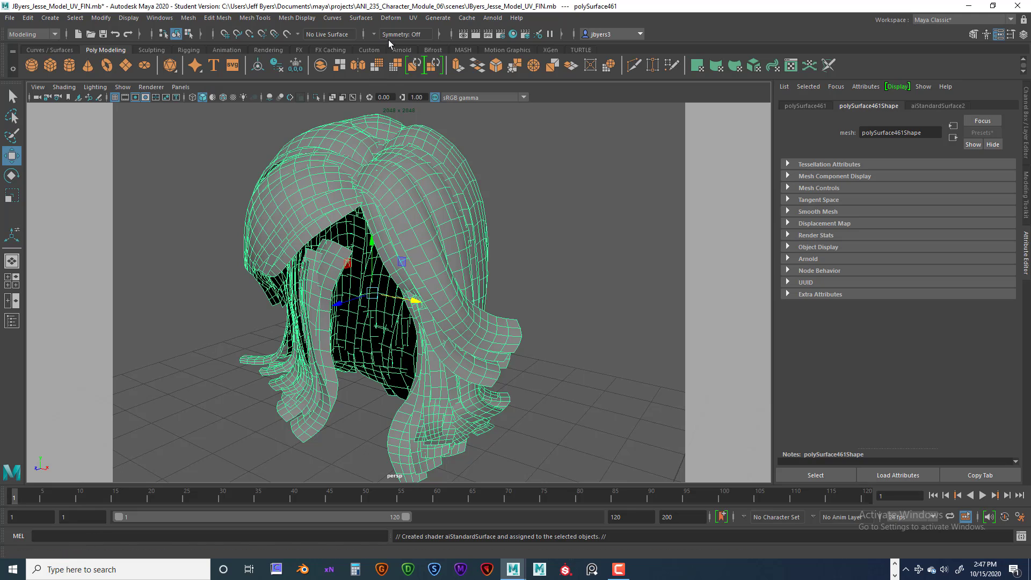
Reopen the UV Editor, show the texture image in the 0-1 tile, then close the editor and UV Toolkit.
click(411, 19)
click(433, 37)
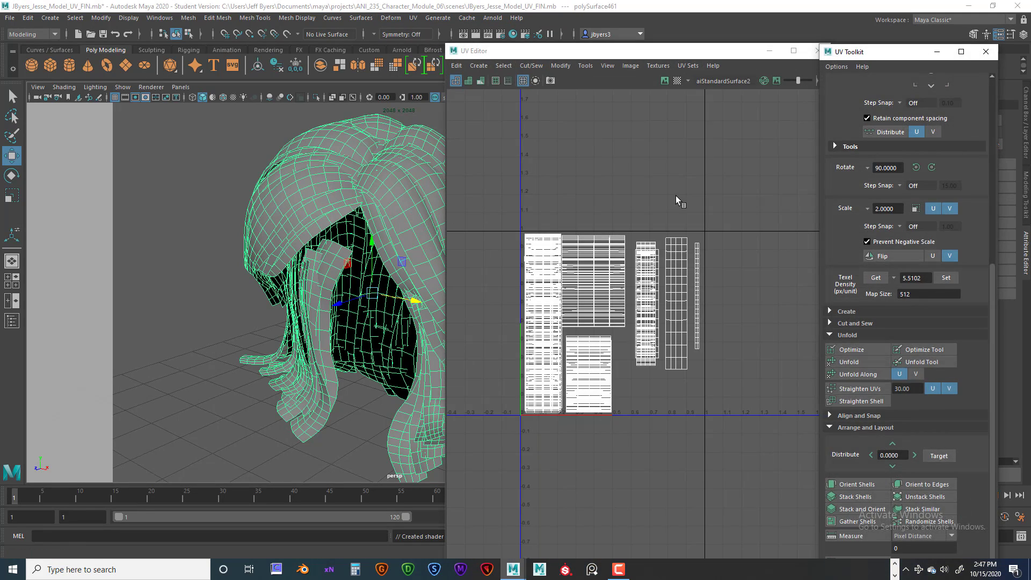
drag(659, 56, 603, 58)
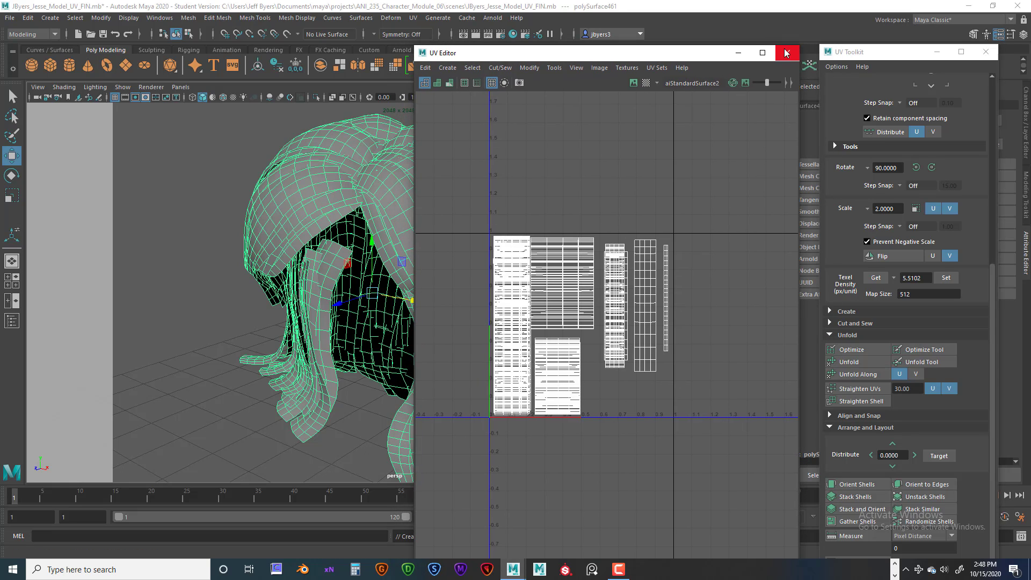
click(790, 55)
click(985, 52)
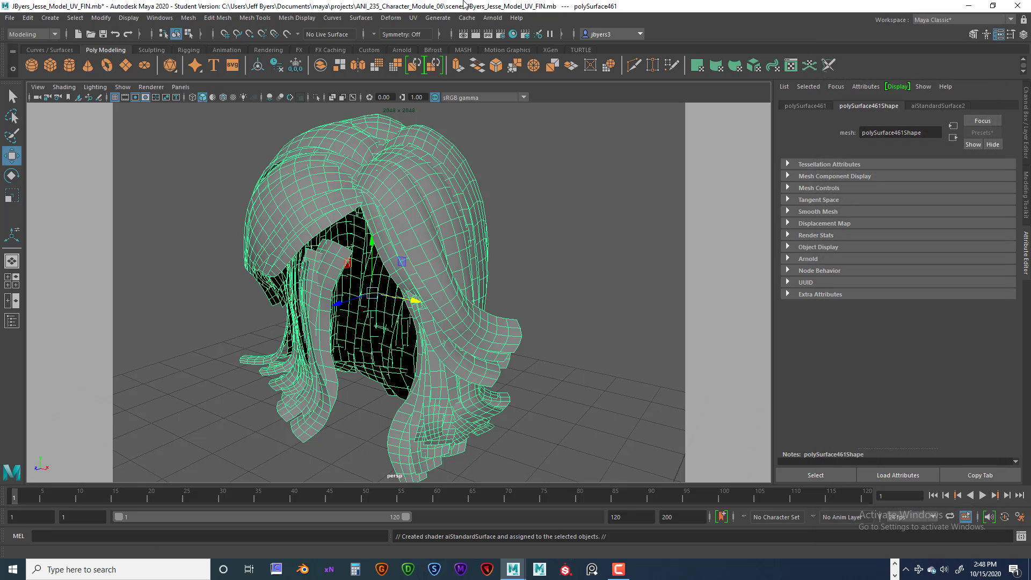
click(413, 18)
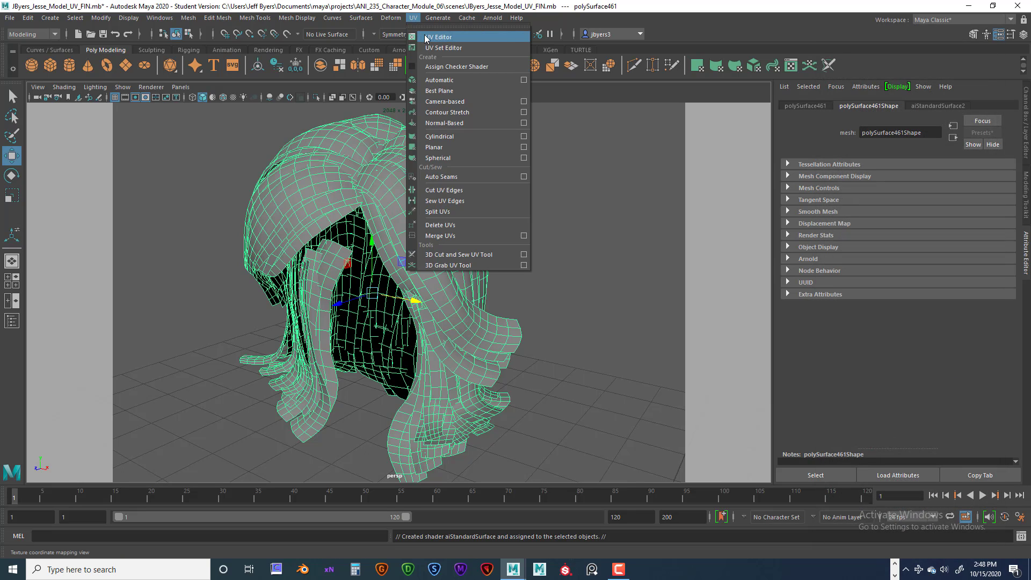
click(429, 38)
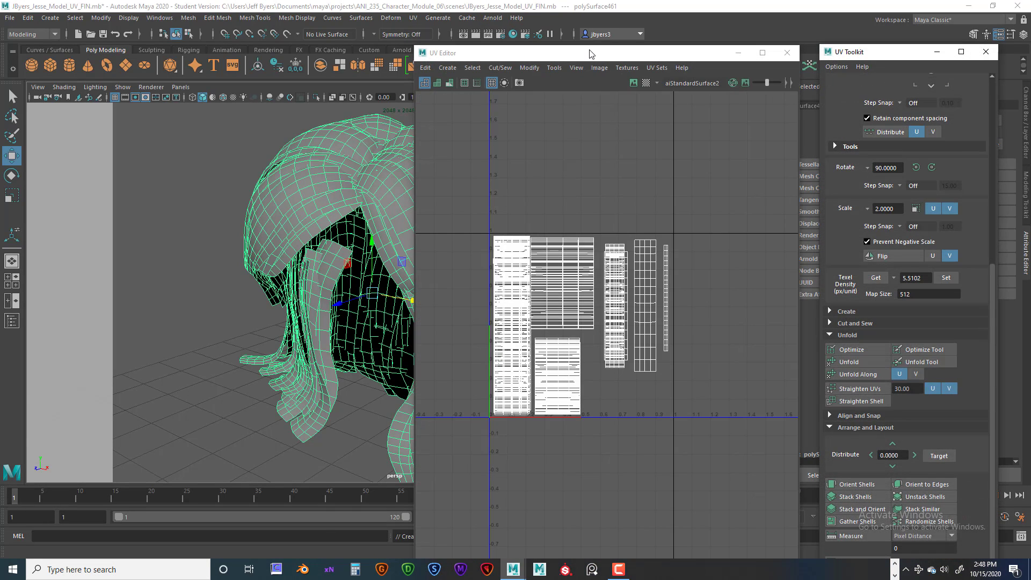
click(589, 59)
click(633, 85)
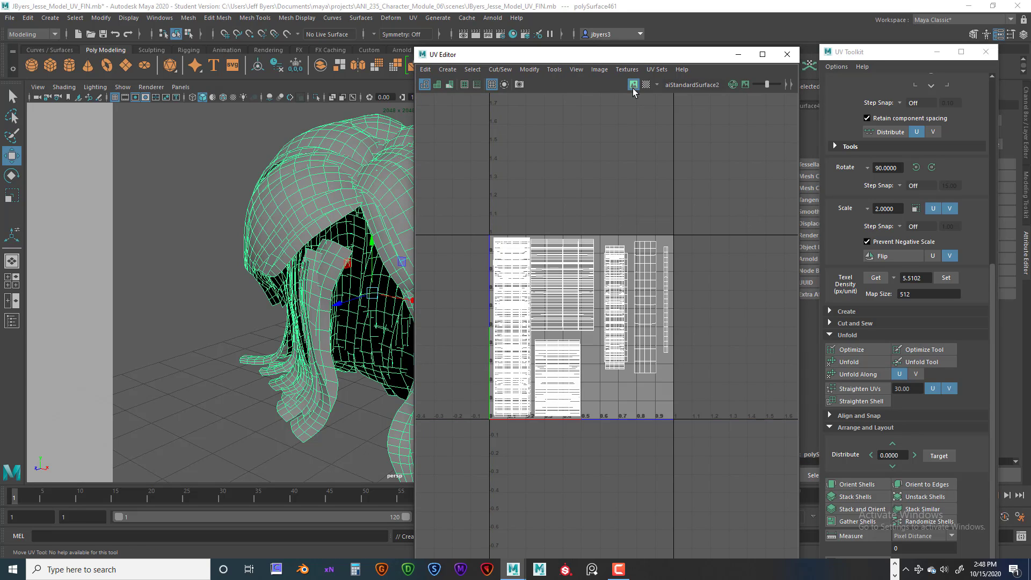
drag(643, 61, 708, 59)
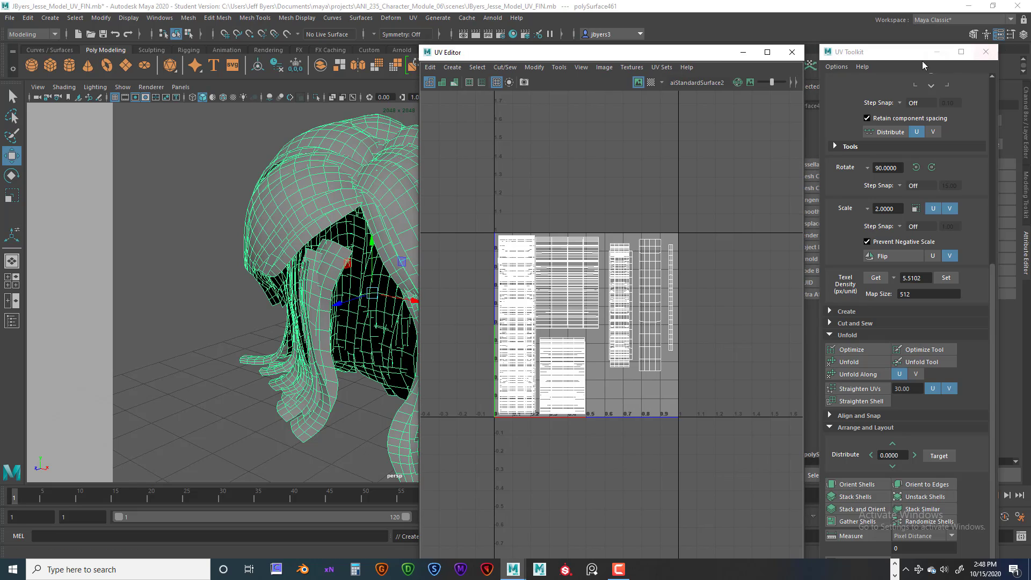
click(791, 52)
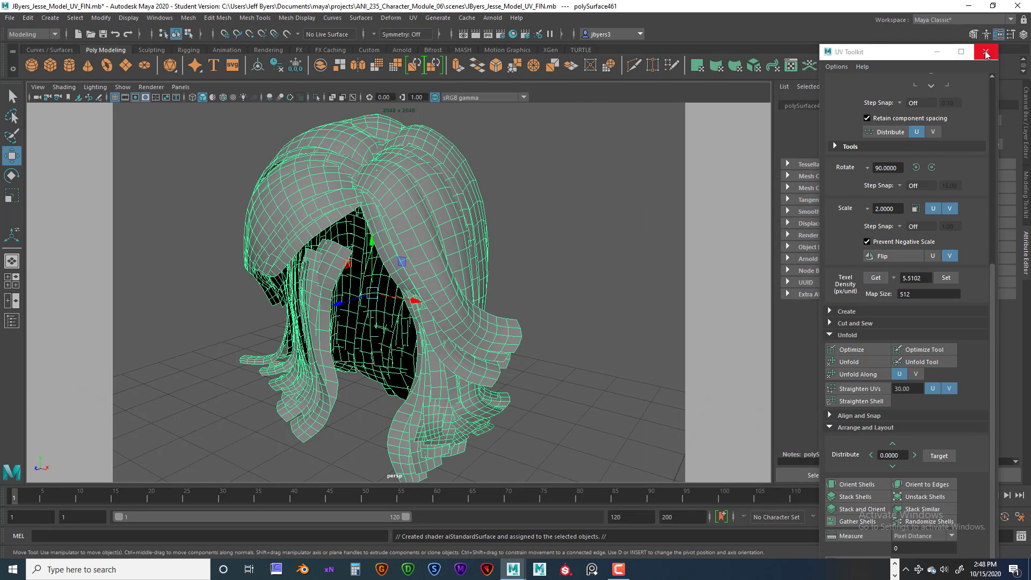
click(985, 51)
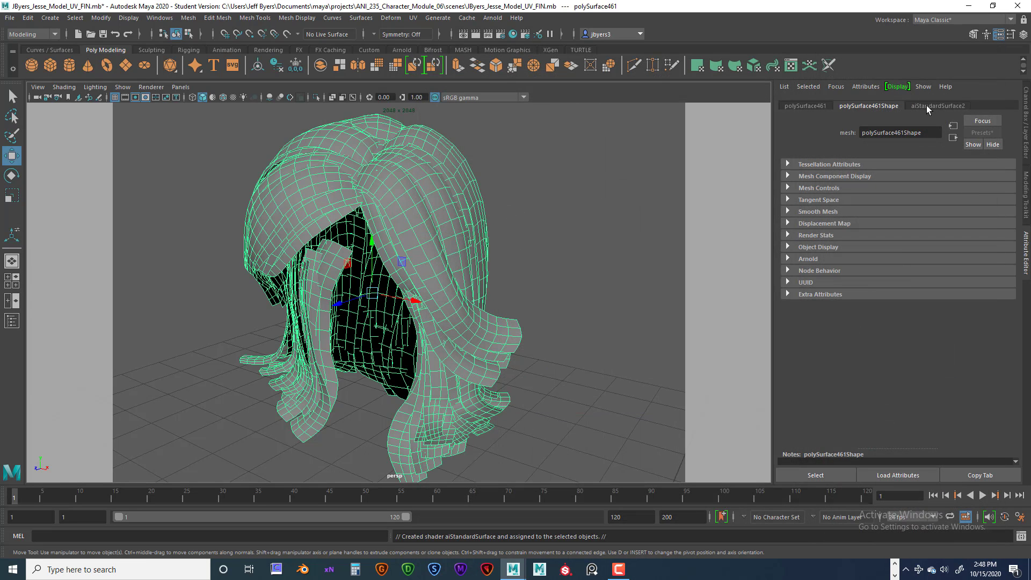
Rename the hair shader aiStandardSurface2 to HAIR_TX.
click(932, 105)
drag(920, 132, 832, 134)
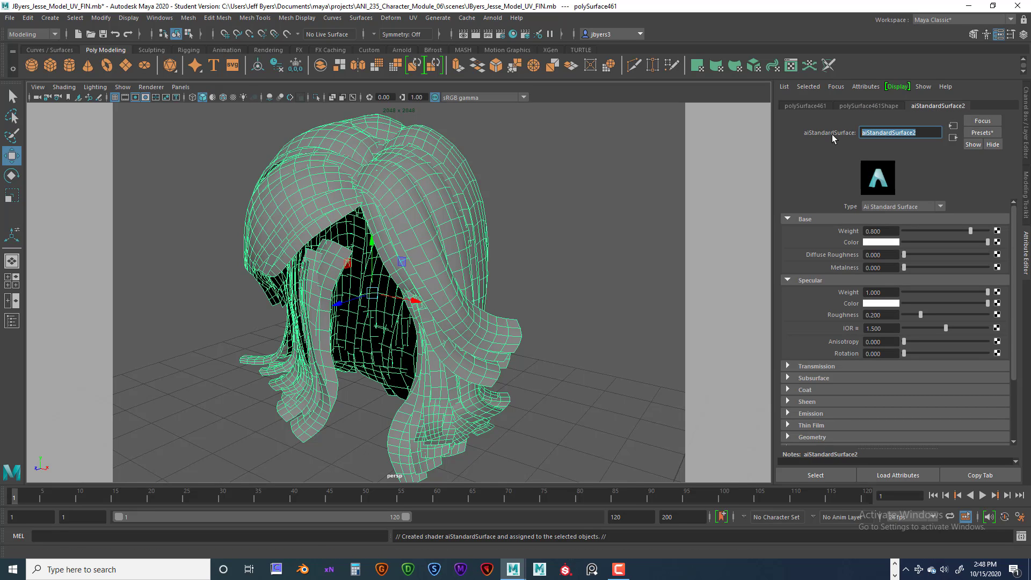
text(HAIR_TX)
key(Return)
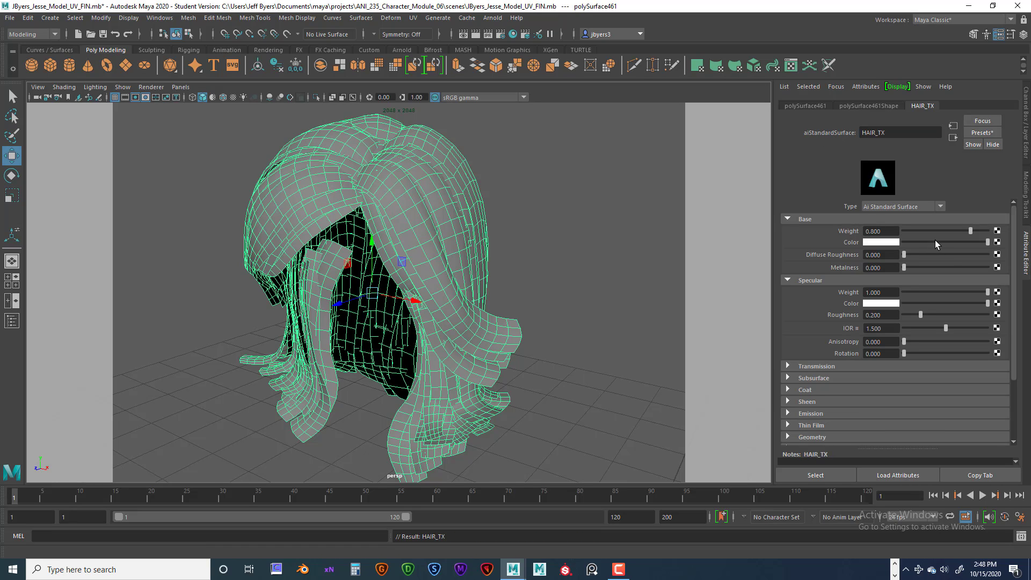
Connect a File texture to Base Color with Filter Type Off, loading JESSE_HAIR_UV_TX_FINISHED.jpg.
click(996, 242)
click(447, 279)
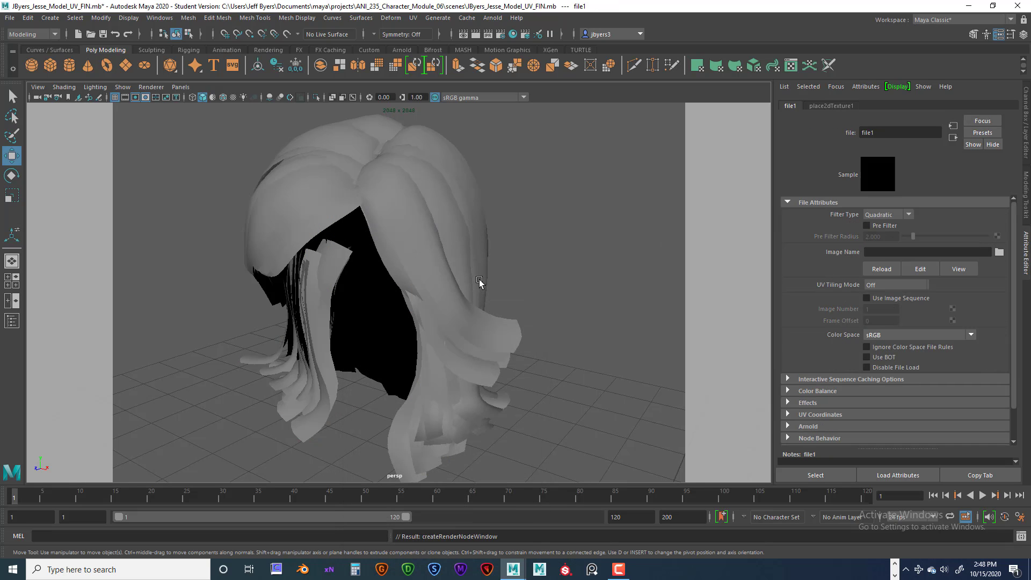
click(901, 215)
click(880, 226)
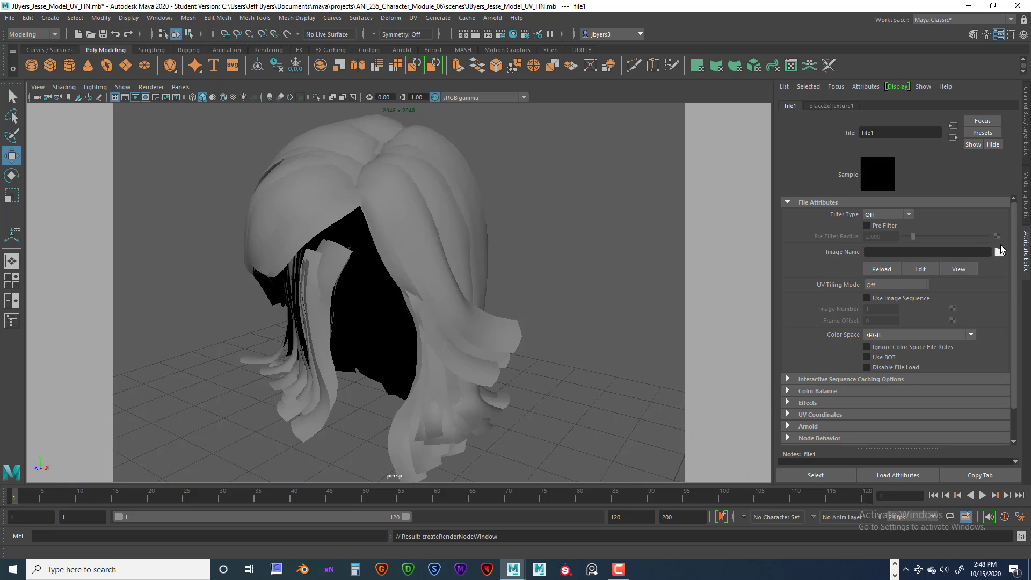
click(999, 251)
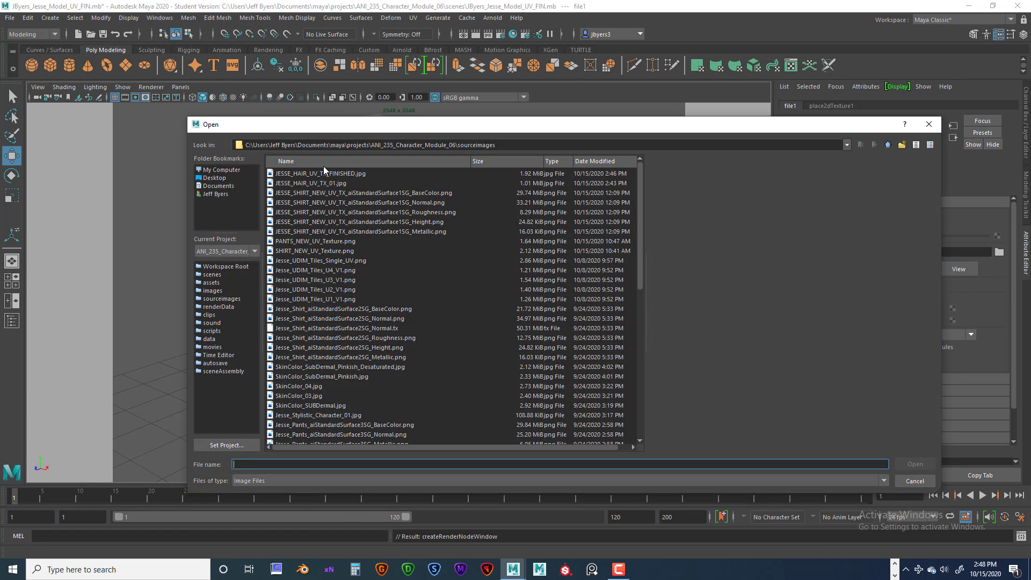
click(336, 174)
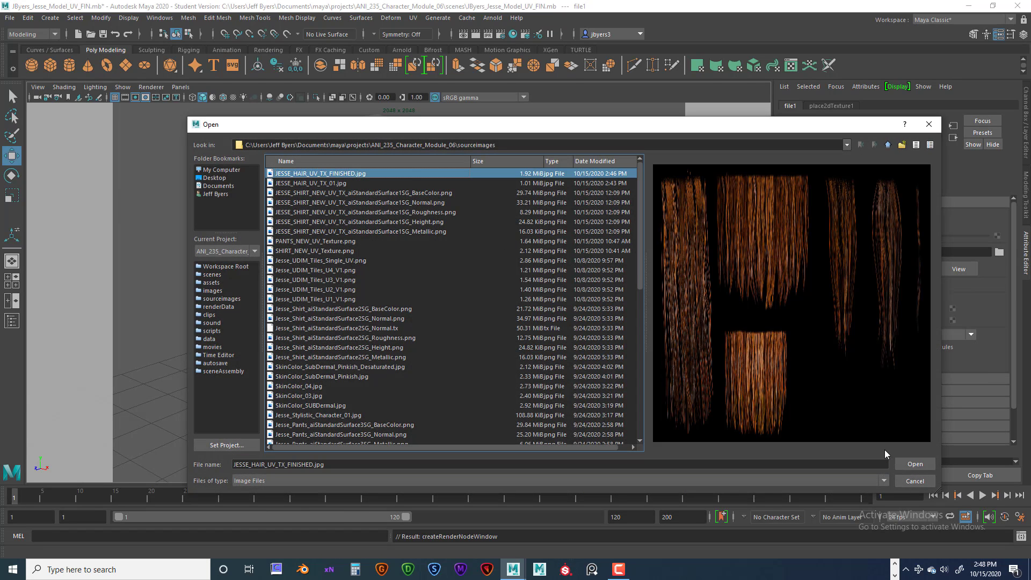
click(913, 463)
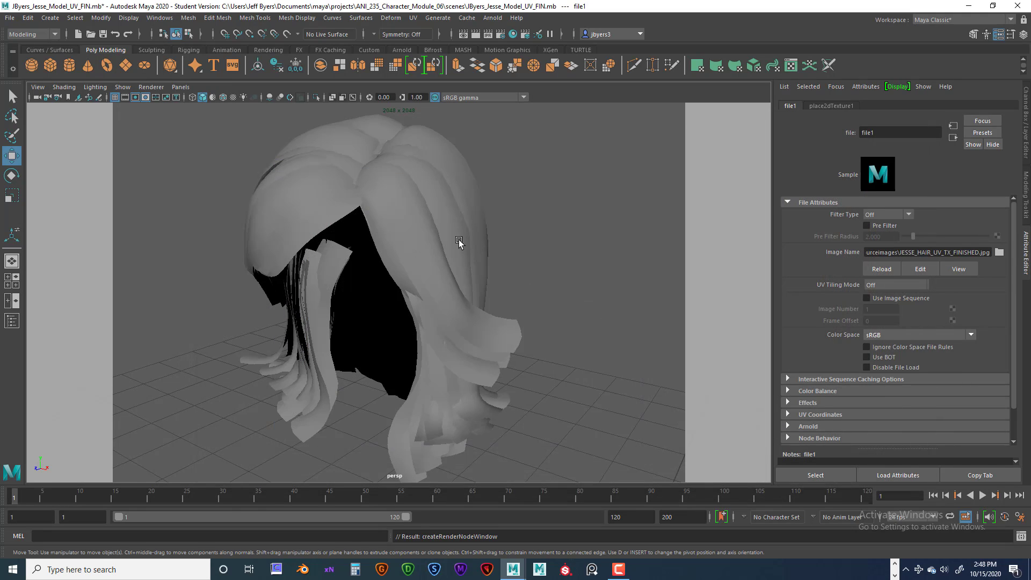
Open the UV Editor on the hair mesh and zoom in on its UV shells.
click(413, 18)
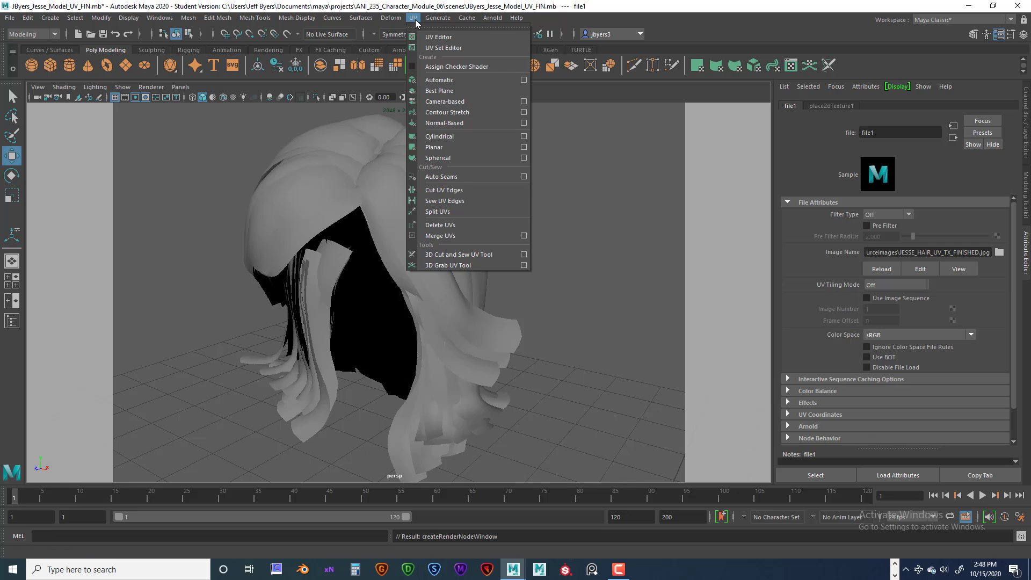
click(430, 37)
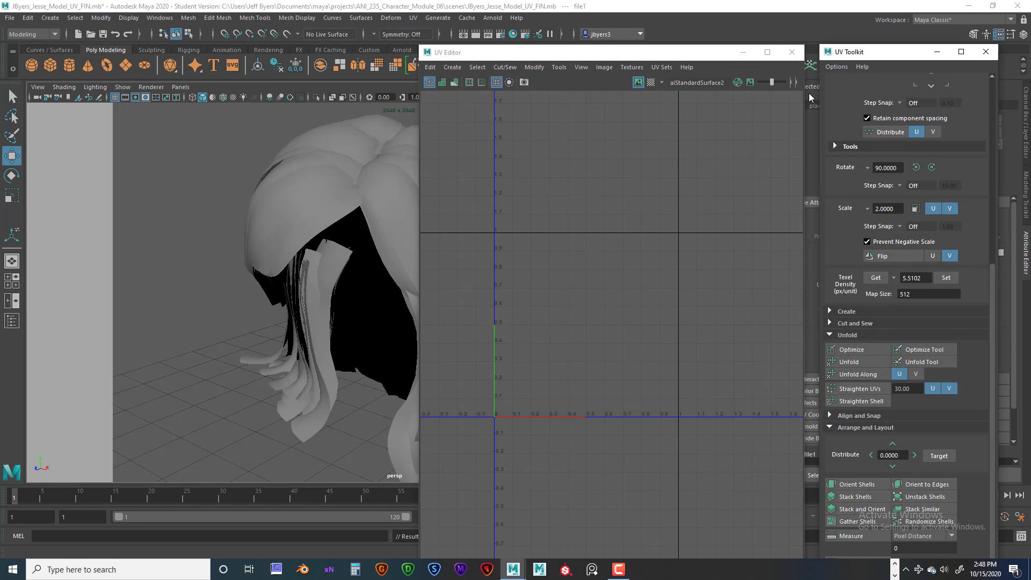
click(327, 185)
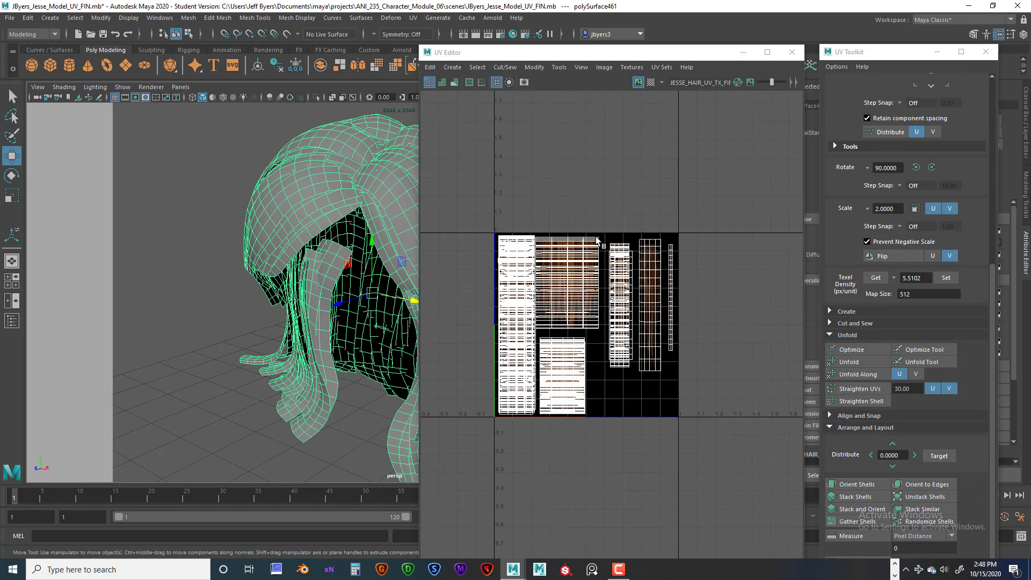
scroll(542, 269, up, 5)
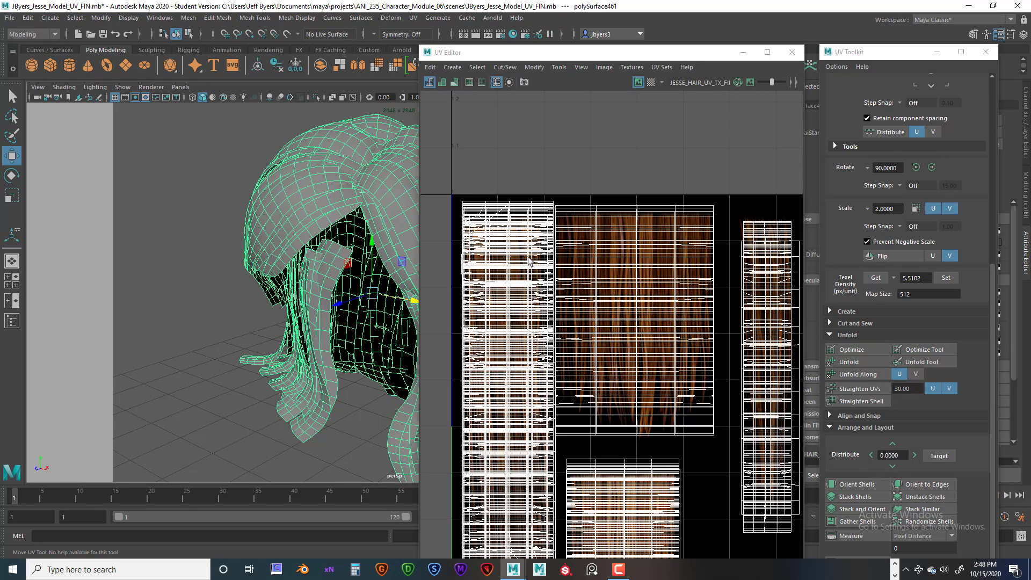
scroll(606, 283, up, 1)
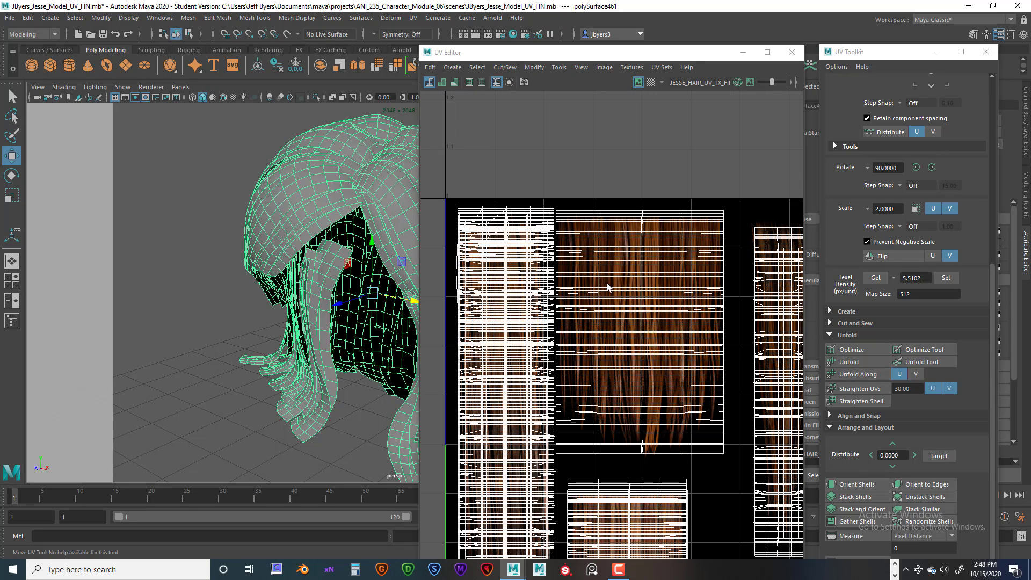
scroll(603, 269, down, 4)
scroll(589, 209, up, 1)
Select the upper-middle hair UV shell and move it above the 0-1 tile.
alt+middle_drag(593, 185, 603, 209)
right_drag(611, 161, 575, 131)
click(655, 290)
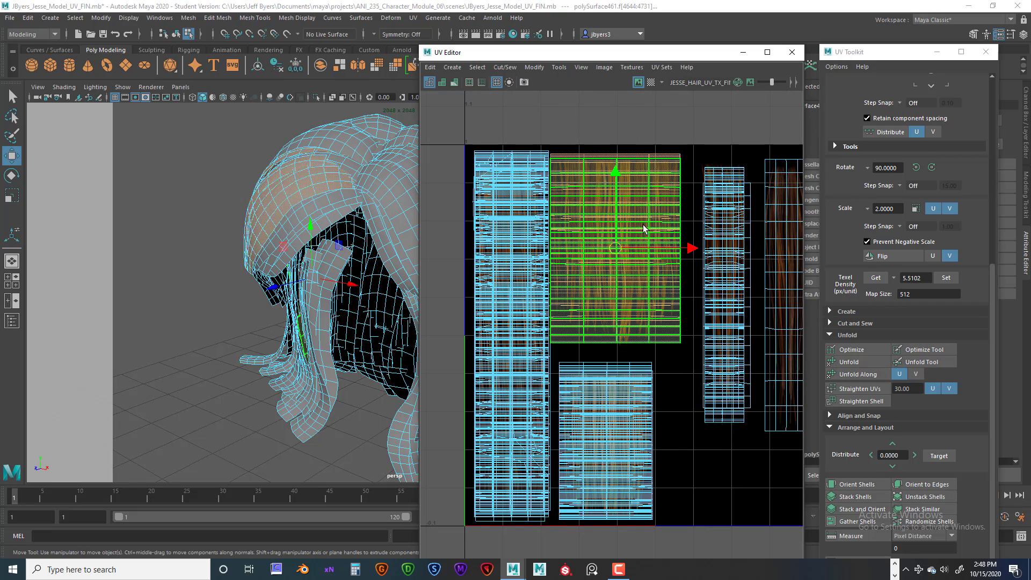
scroll(638, 248, down, 3)
drag(623, 168, 627, 68)
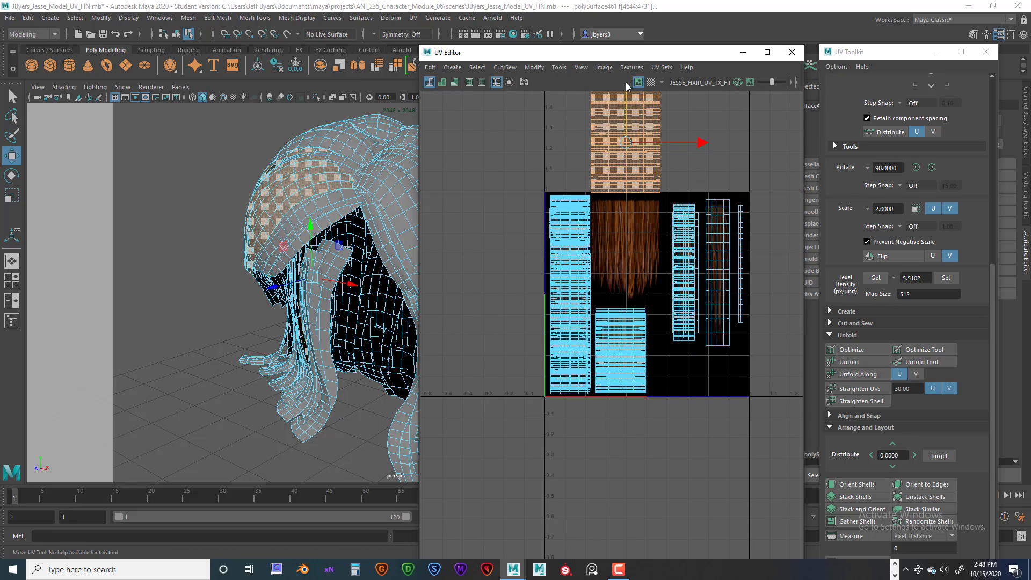
scroll(674, 146, down, 2)
key(ctrl+F12)
scroll(671, 202, up, 4)
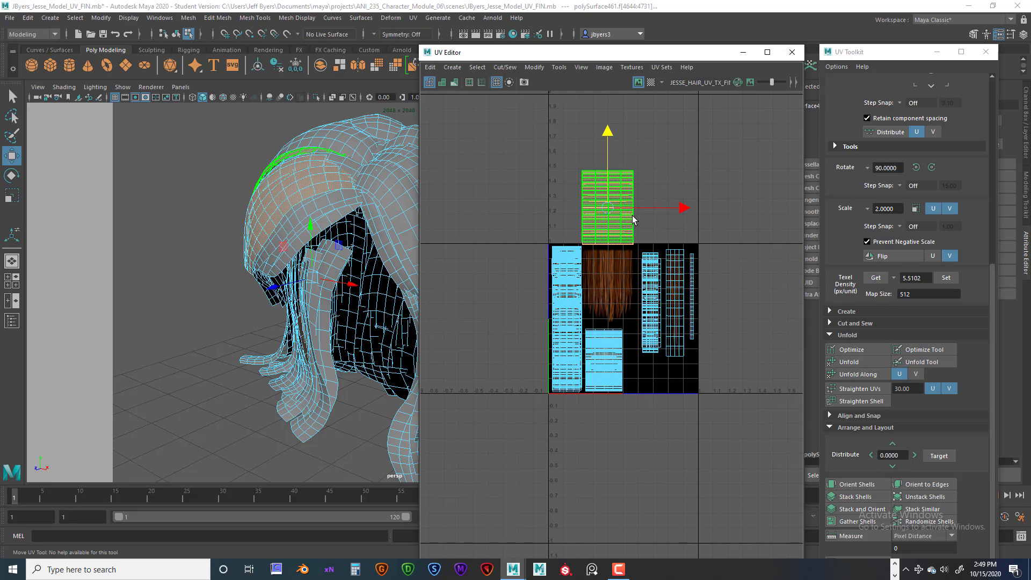
key(ctrl+F11)
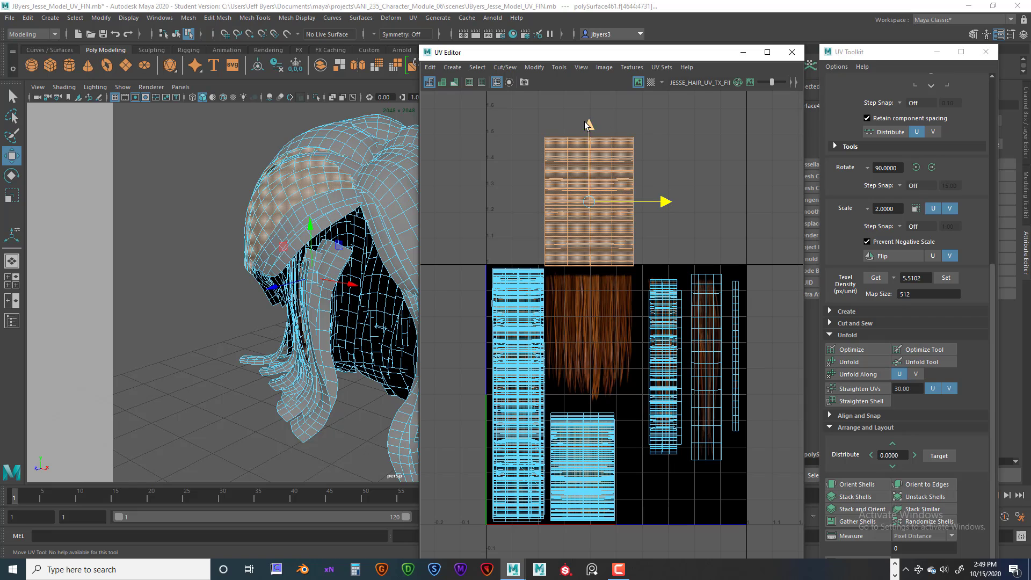
Push the upper shell further up and move the lower-middle shell below the 0-1 tile.
drag(589, 126, 588, 113)
key(ctrl+F12)
key(ctrl+F11)
scroll(643, 168, down, 2)
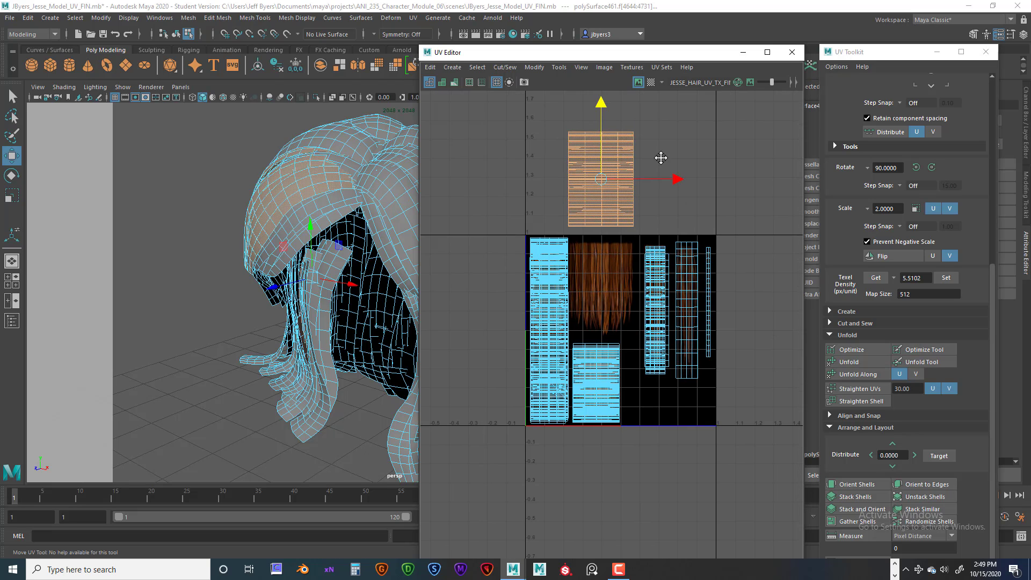
alt+middle_drag(591, 315, 569, 250)
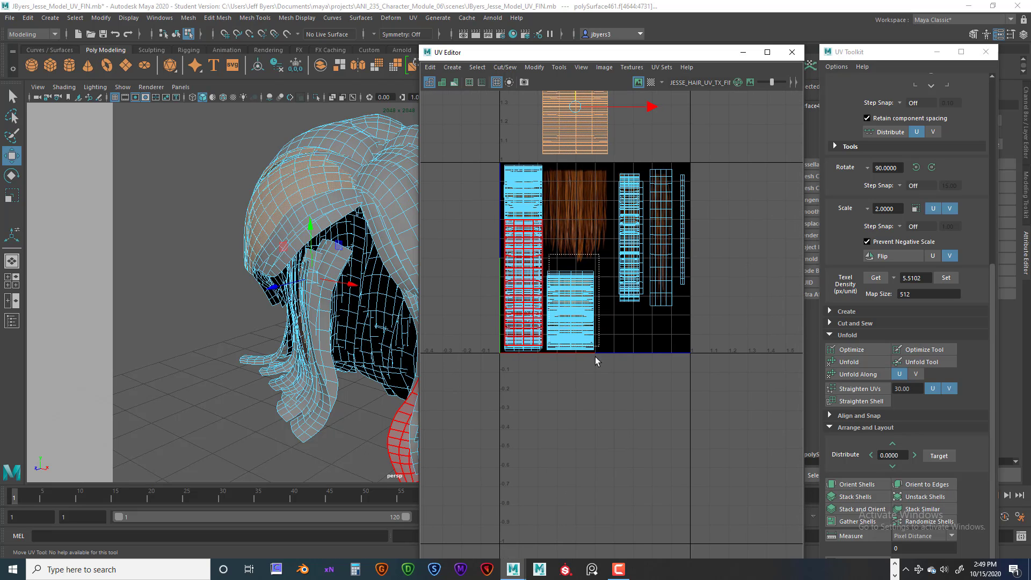
click(572, 307)
drag(571, 307, 583, 432)
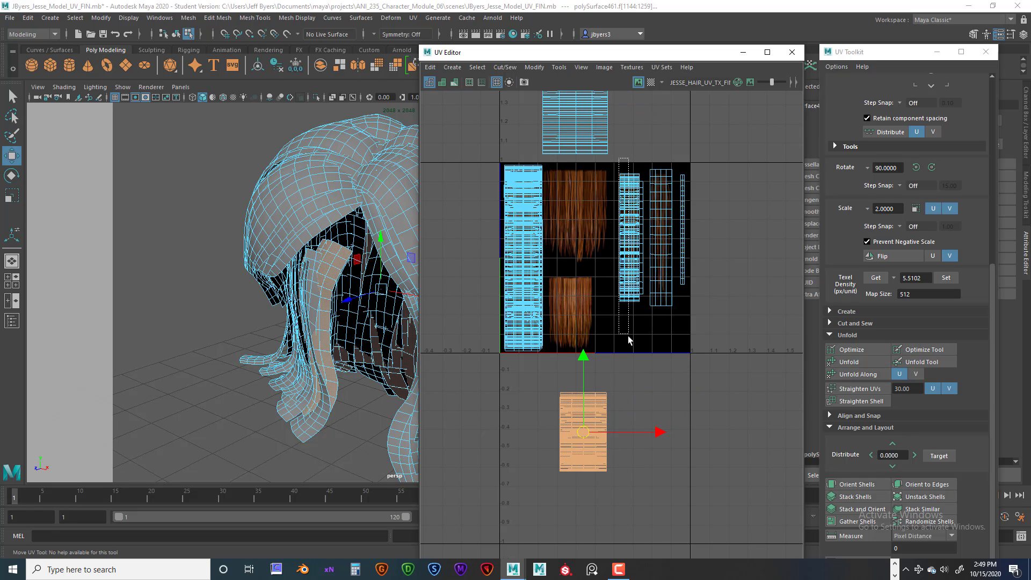
Move the narrow column shell and two thin shells above the 0-1 tile.
click(630, 236)
drag(631, 228, 629, 79)
scroll(624, 219, down, 3)
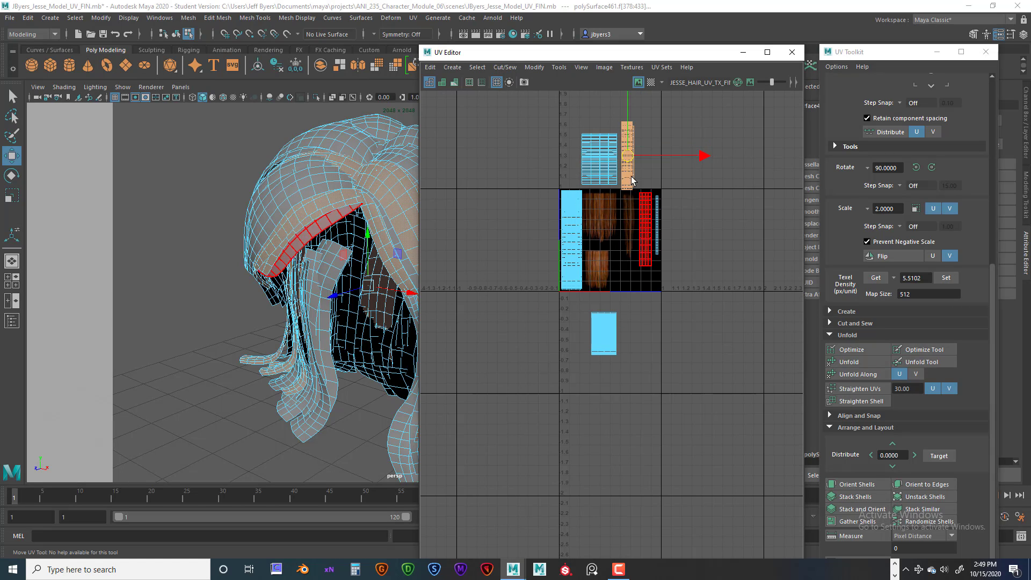
click(645, 230)
drag(645, 230, 662, 154)
click(655, 215)
drag(665, 233, 693, 179)
Move the left column shell left of the tile and scale it wider in U.
click(571, 239)
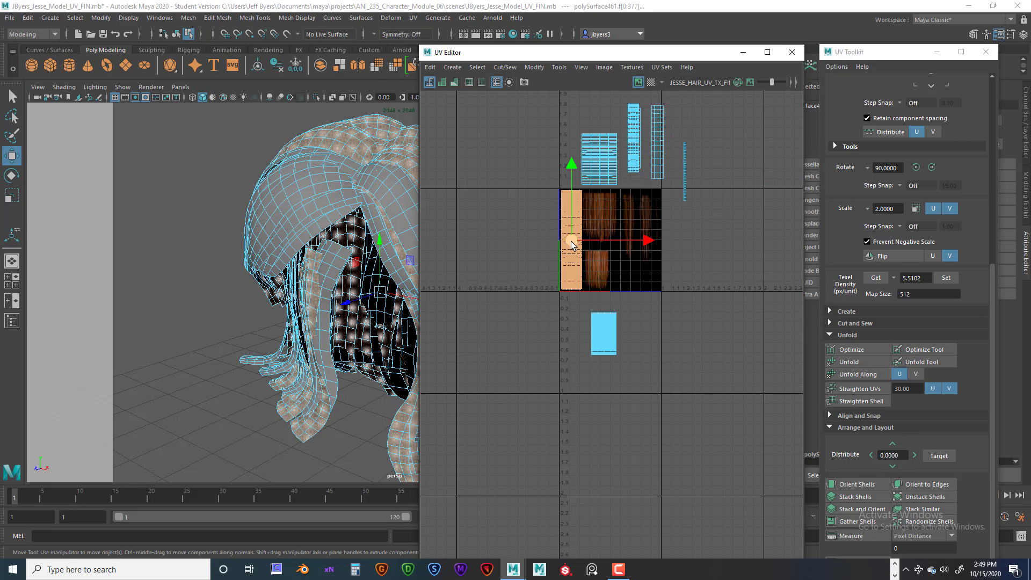
drag(570, 238, 502, 238)
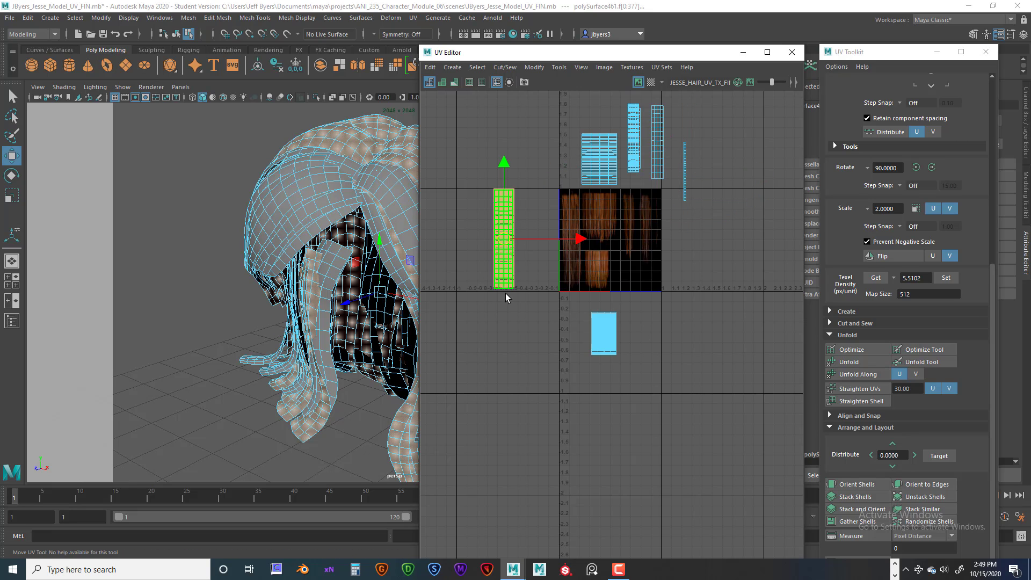
key(r)
drag(569, 240, 633, 239)
scroll(622, 239, up, 3)
alt+middle_drag(548, 236, 633, 241)
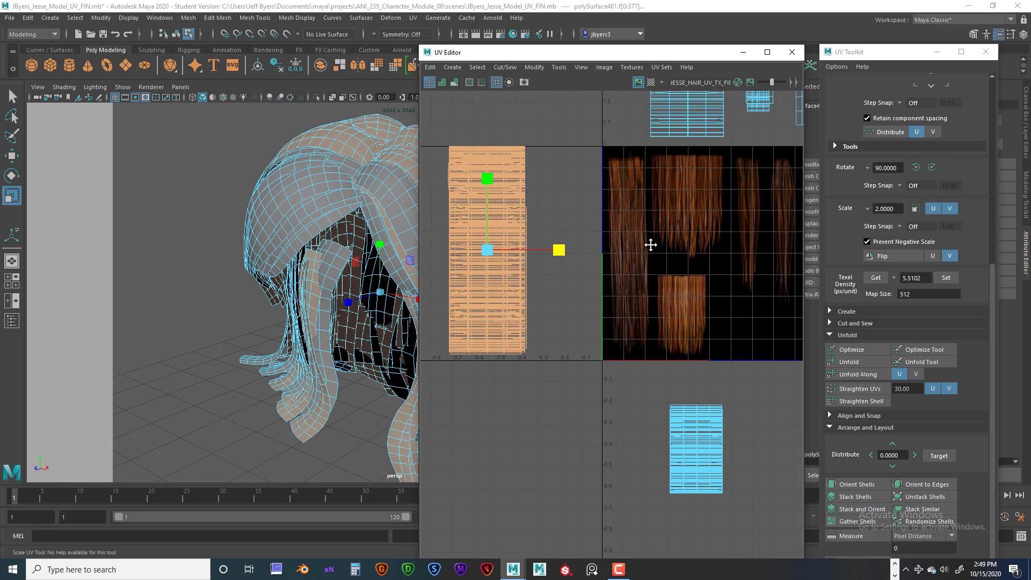
scroll(650, 245, down, 3)
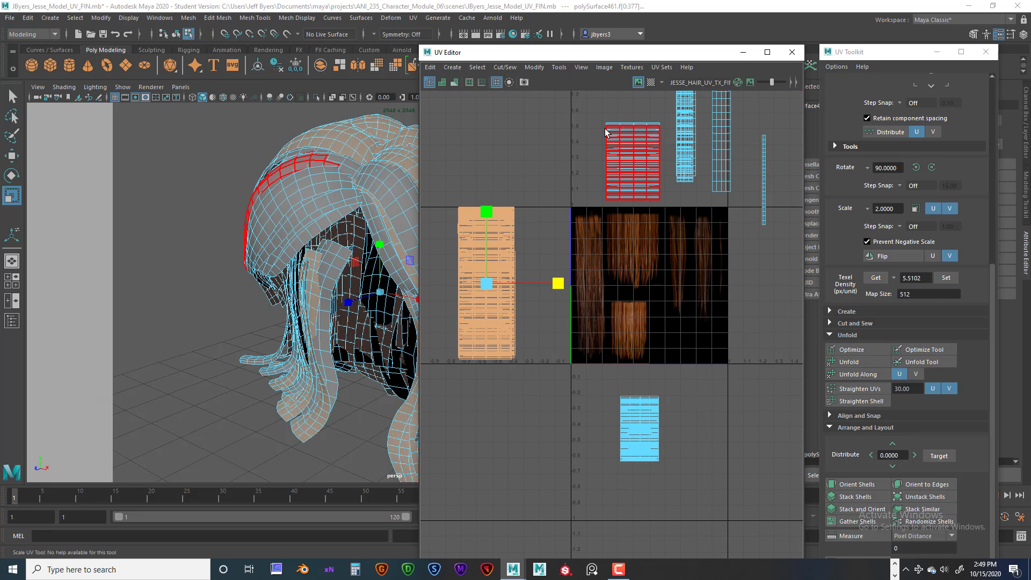
click(632, 157)
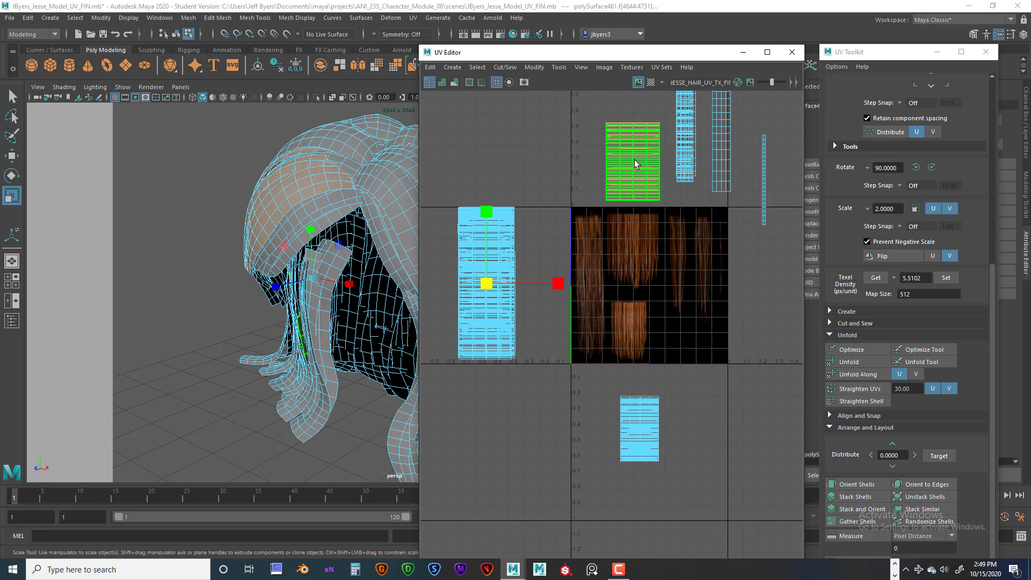
Narrow the top shell, stretch it taller, and move it up and left over the texture.
key(ctrl+F12)
drag(703, 161, 658, 161)
drag(632, 95, 633, 81)
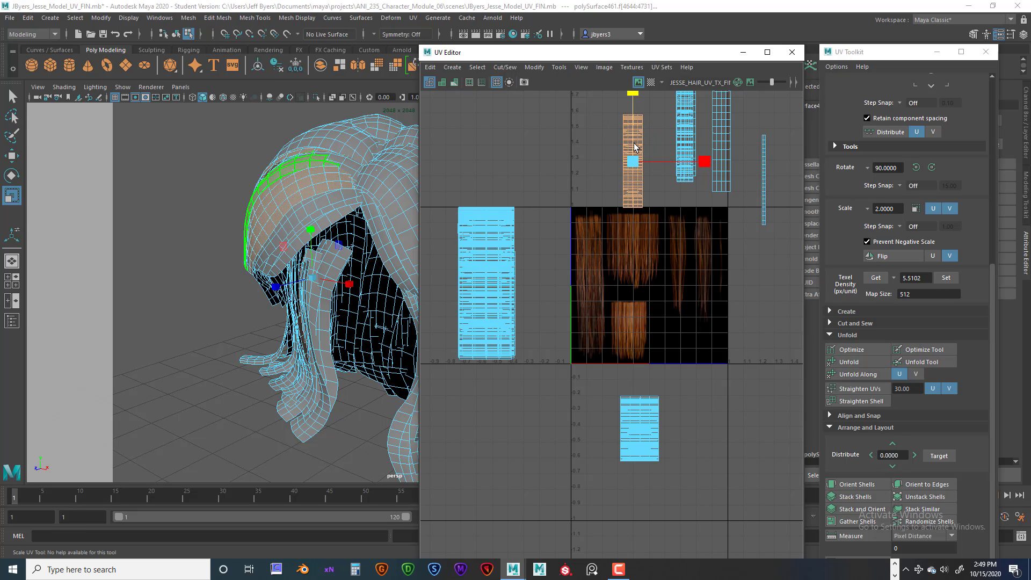
key(w)
drag(635, 146, 626, 128)
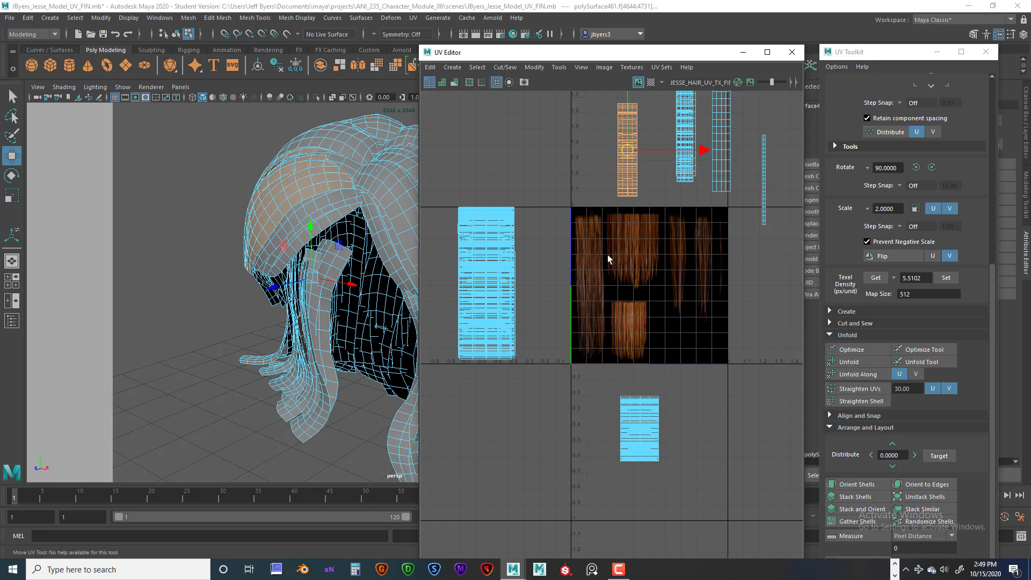
Shift the left hair strip's UV shell right and narrow it, checking its bottom against the tile edge.
drag(444, 163, 494, 266)
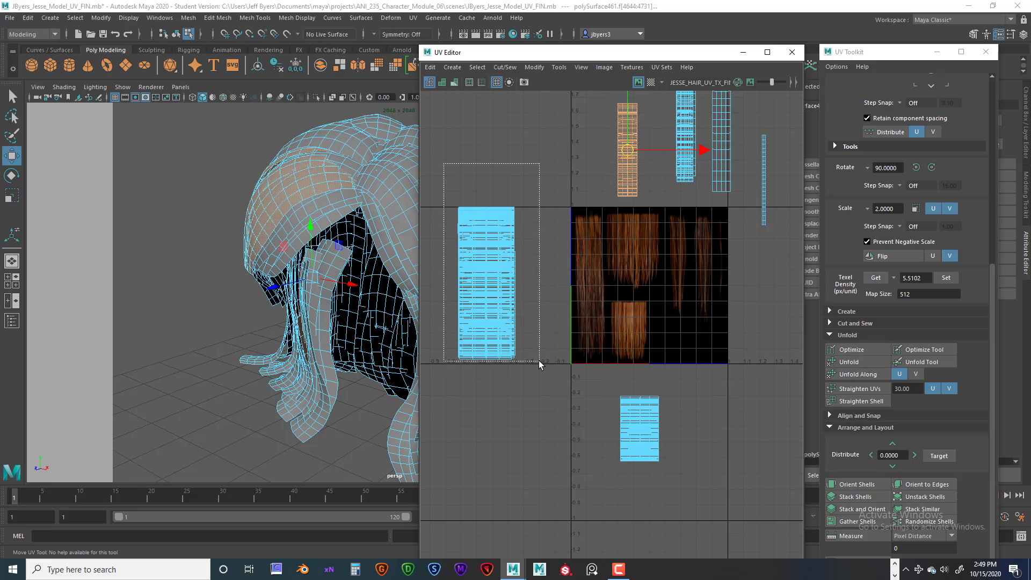
drag(539, 360, 539, 360)
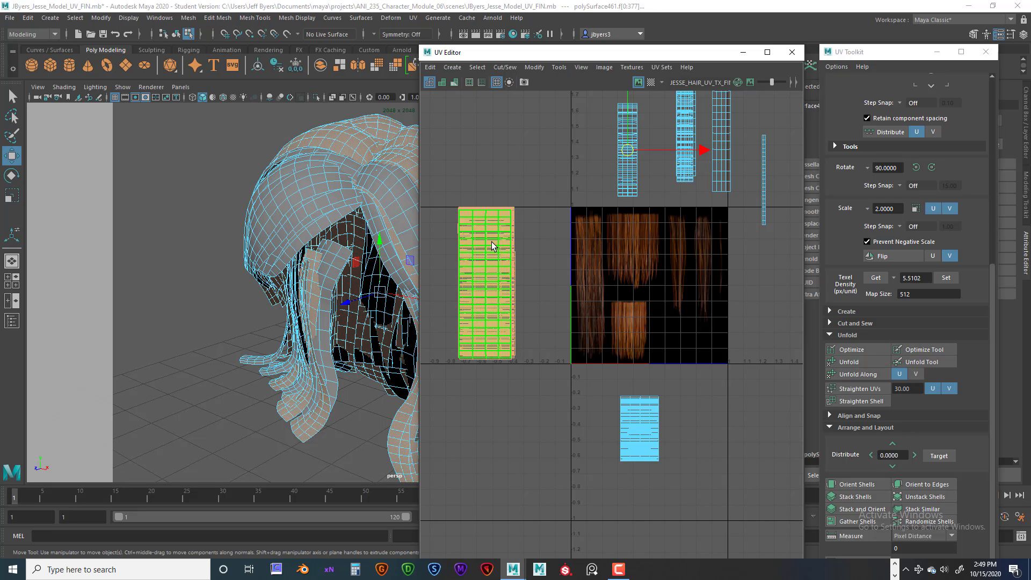
key(w)
drag(496, 286, 585, 285)
scroll(586, 284, up, 5)
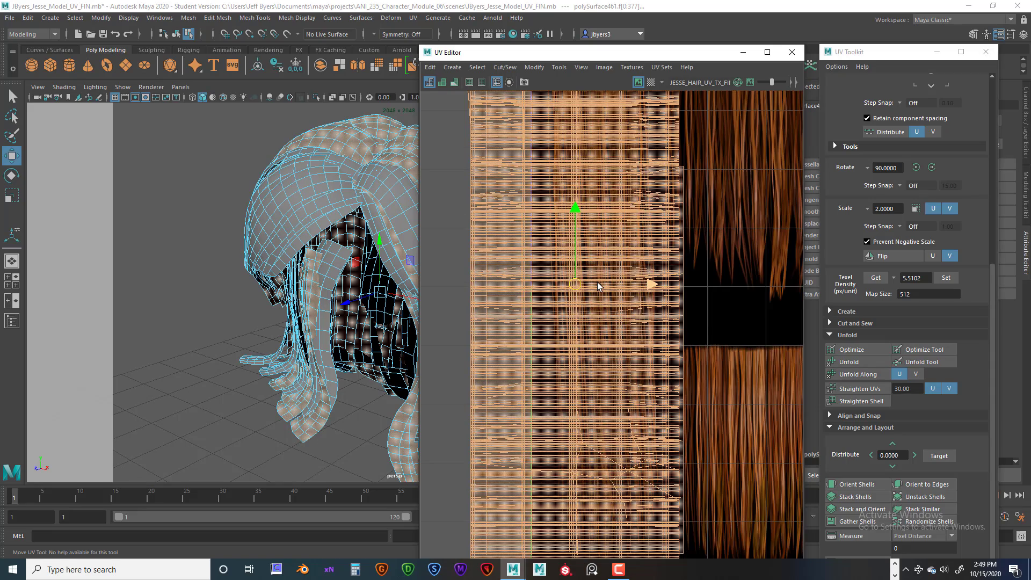
key(r)
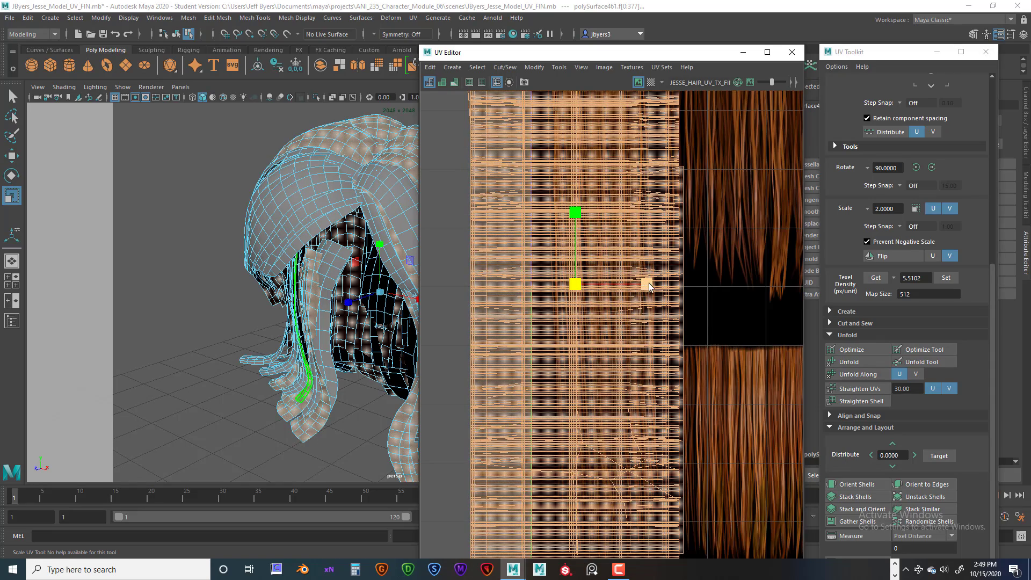
drag(648, 285, 596, 284)
key(w)
alt+middle_drag(602, 222, 542, 316)
scroll(589, 246, up, 5)
scroll(589, 239, down, 5)
alt+middle_drag(589, 239, 587, 198)
scroll(586, 221, up, 2)
alt+middle_drag(584, 248, 575, 230)
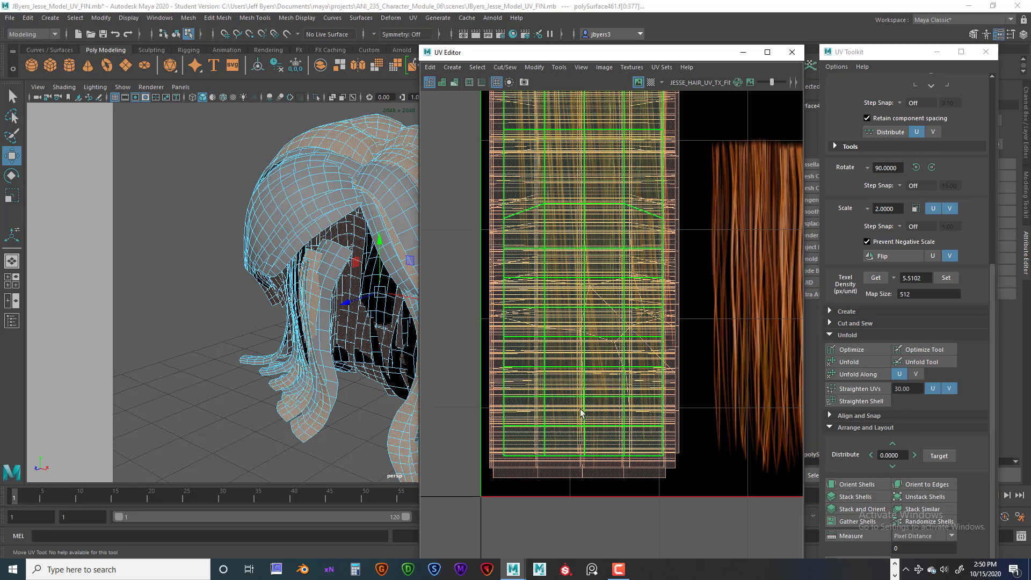
scroll(582, 403, down, 3)
Bring the upper-left shell down into the tile, squash and widen it over a hair strip.
alt+middle_drag(573, 340, 592, 380)
scroll(577, 383, down, 1)
scroll(581, 367, down, 2)
drag(557, 136, 630, 300)
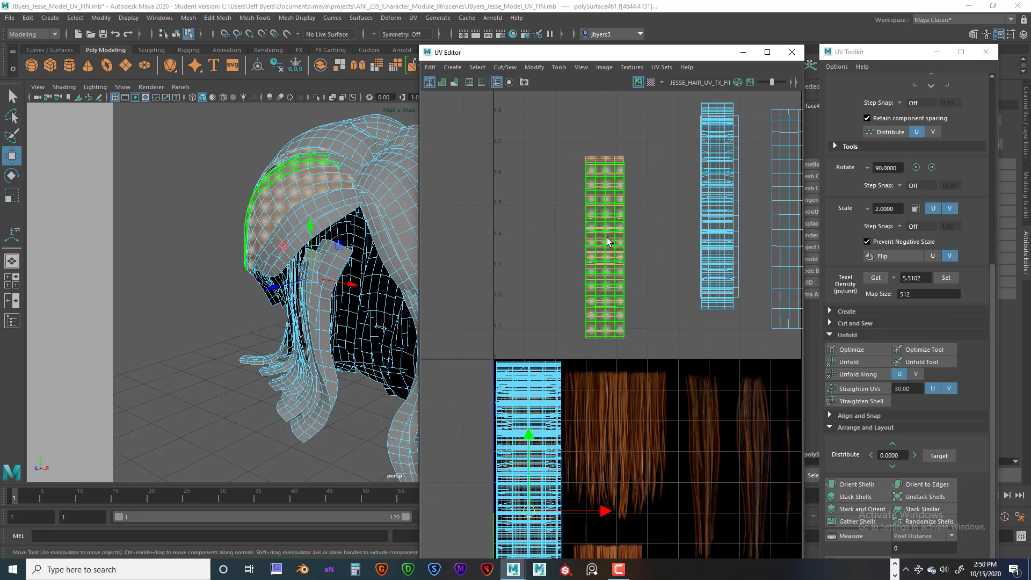
key(ctrl+F12)
drag(609, 245, 620, 437)
key(e)
key(r)
drag(618, 361, 619, 376)
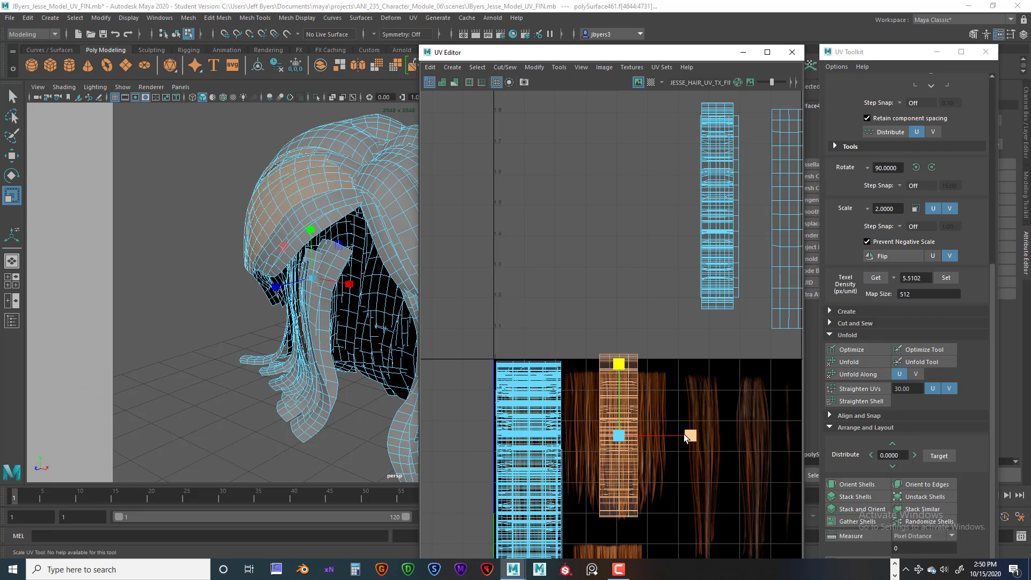
drag(684, 434, 803, 430)
key(w)
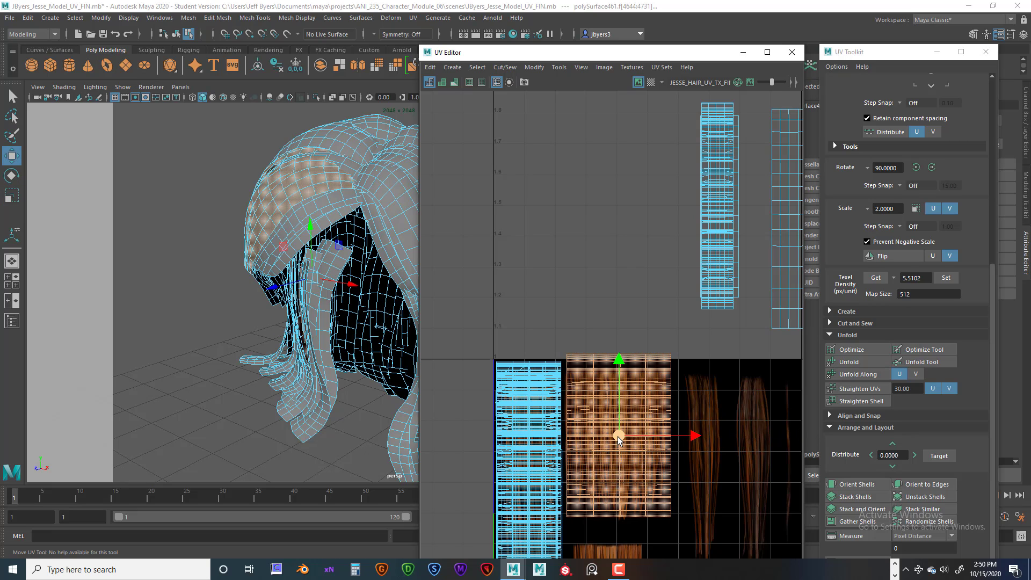
mouse_move(618, 436)
mouse_down()
mouse_move(617, 445)
mouse_move(641, 451)
mouse_move(615, 447)
mouse_up()
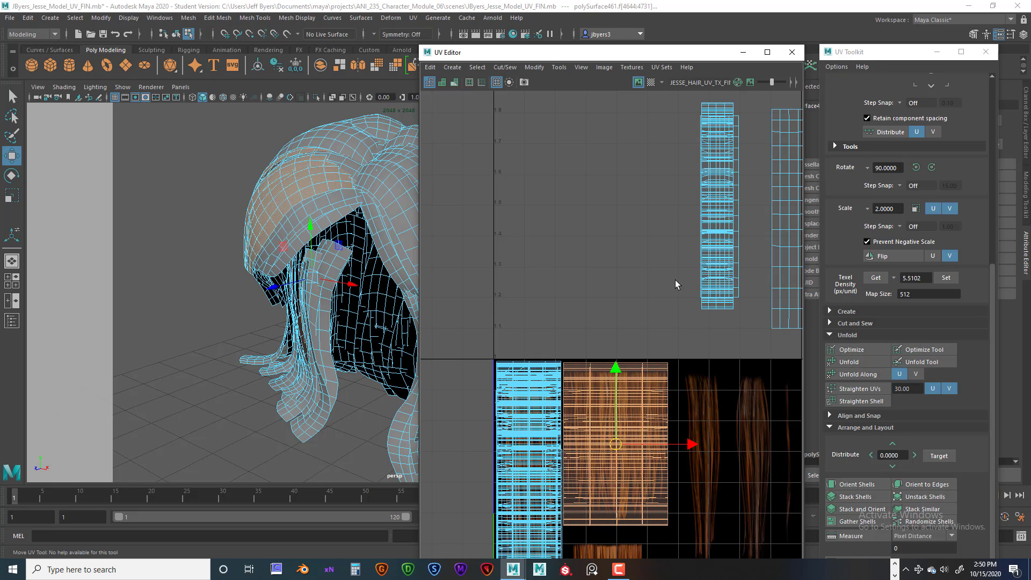
Move the overlapping tall shells down into the tile and the thin shell to its right edge.
scroll(605, 248, down, 2)
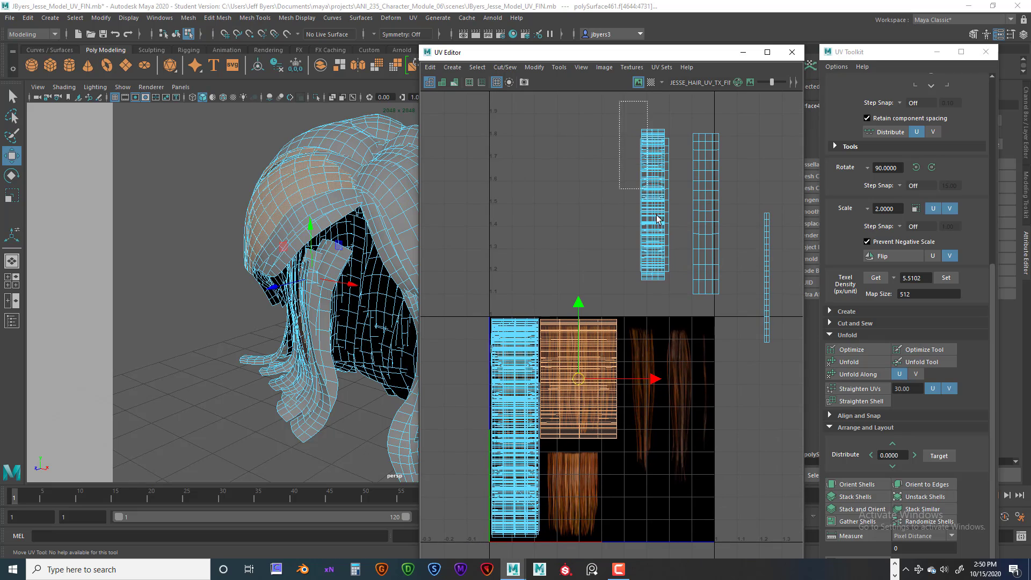
click(661, 245)
click(652, 220)
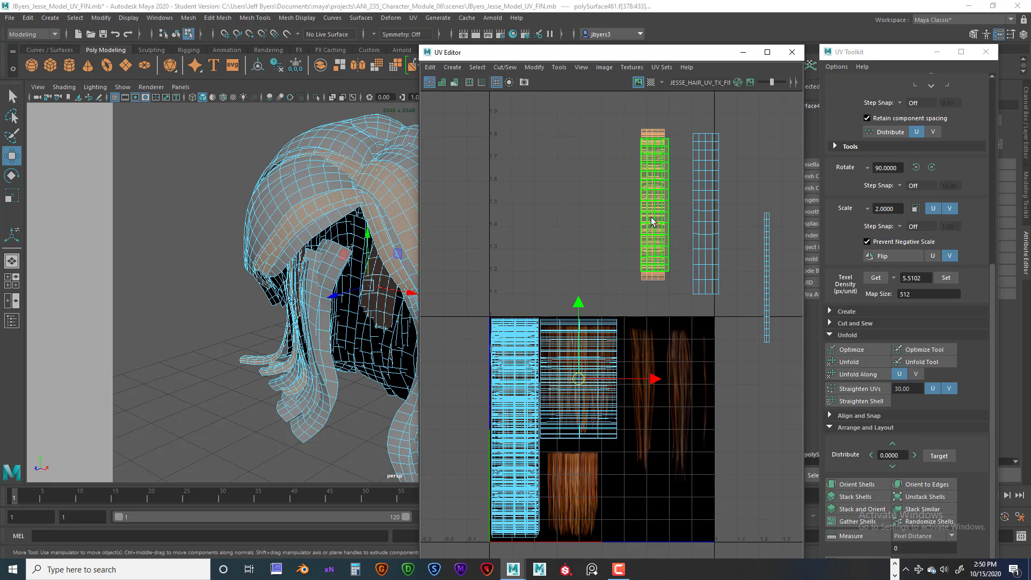
click(652, 220)
drag(652, 220, 645, 394)
drag(678, 138, 732, 296)
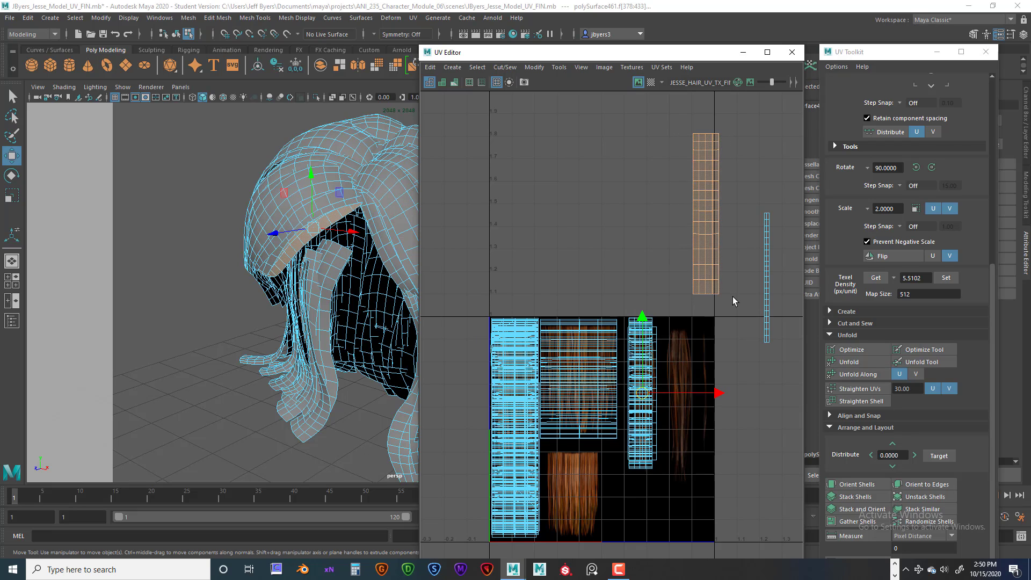
click(706, 224)
click(707, 224)
drag(706, 218, 677, 403)
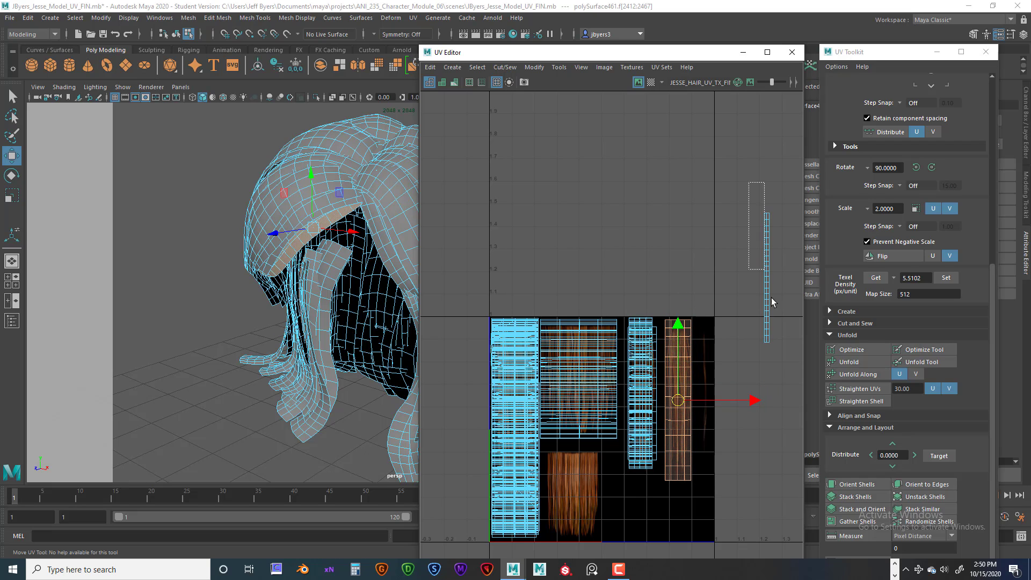
drag(775, 323, 776, 328)
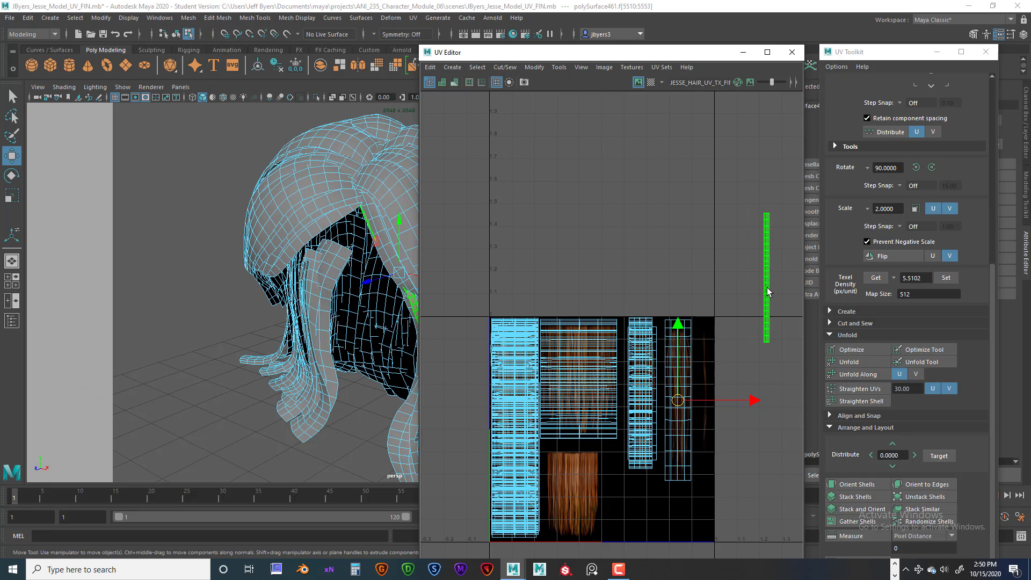
drag(768, 291, 738, 369)
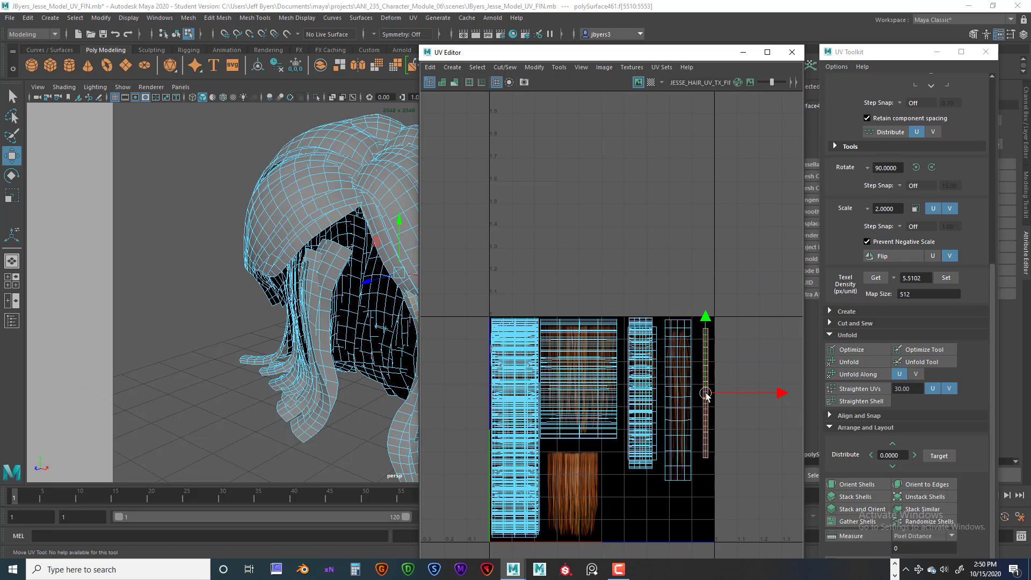
Select the lower UV shell in move mode.
scroll(591, 285, down, 3)
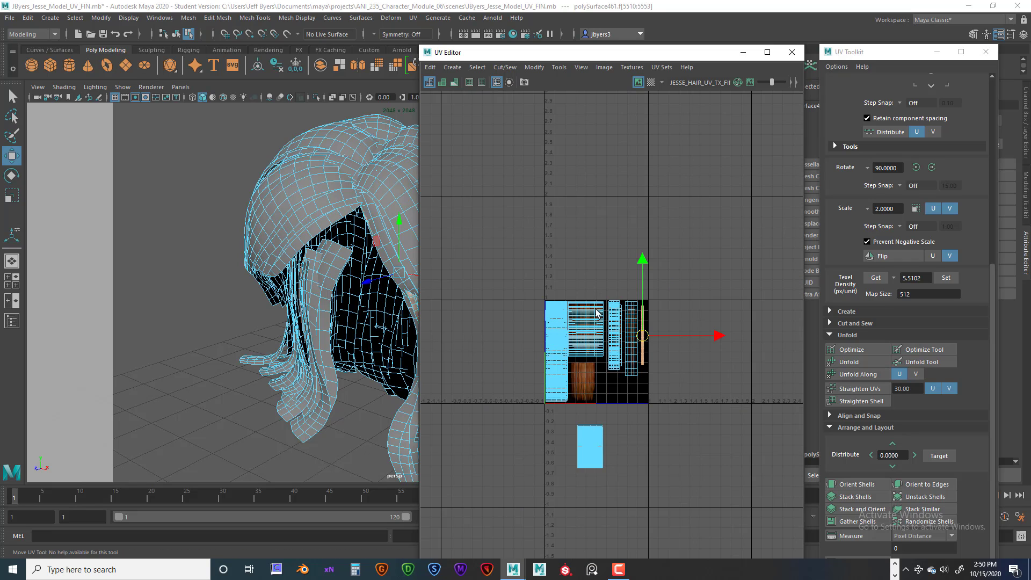
drag(610, 473, 567, 422)
drag(630, 495, 626, 492)
scroll(619, 417, up, 5)
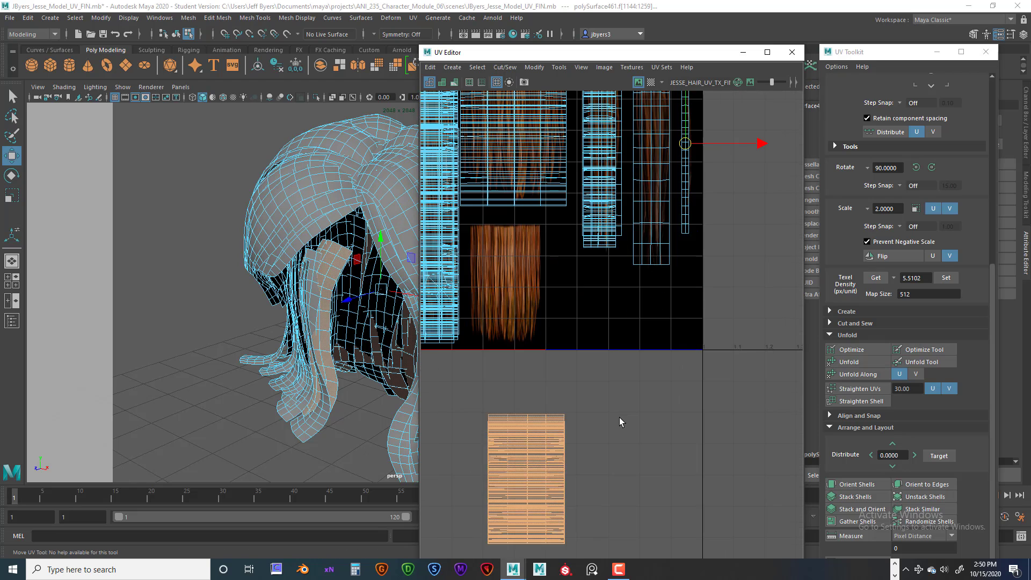
drag(588, 368, 627, 256)
key(w)
click(685, 347)
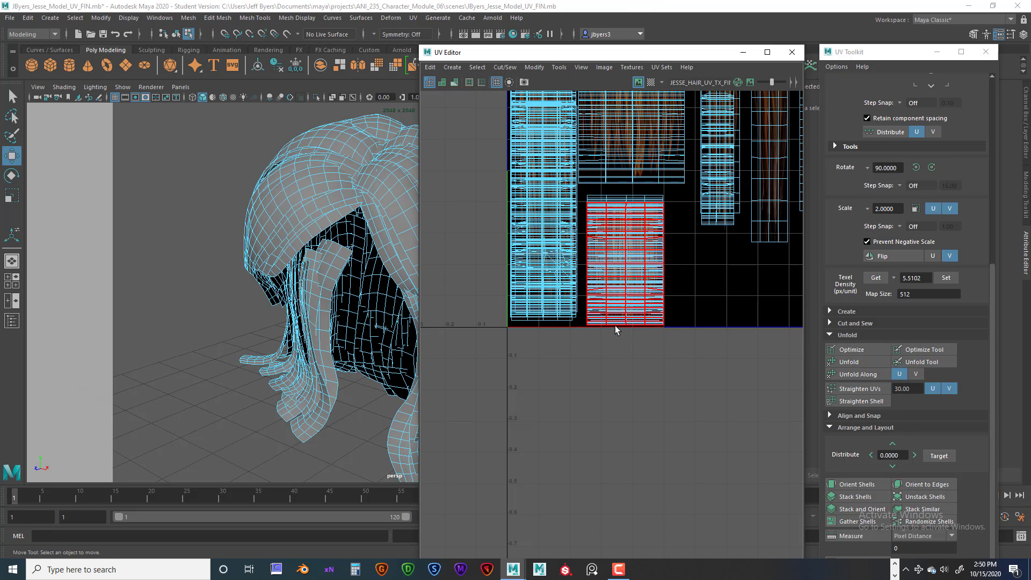
click(356, 241)
click(349, 322)
click(386, 242)
alt+drag(362, 276, 310, 265)
click(310, 266)
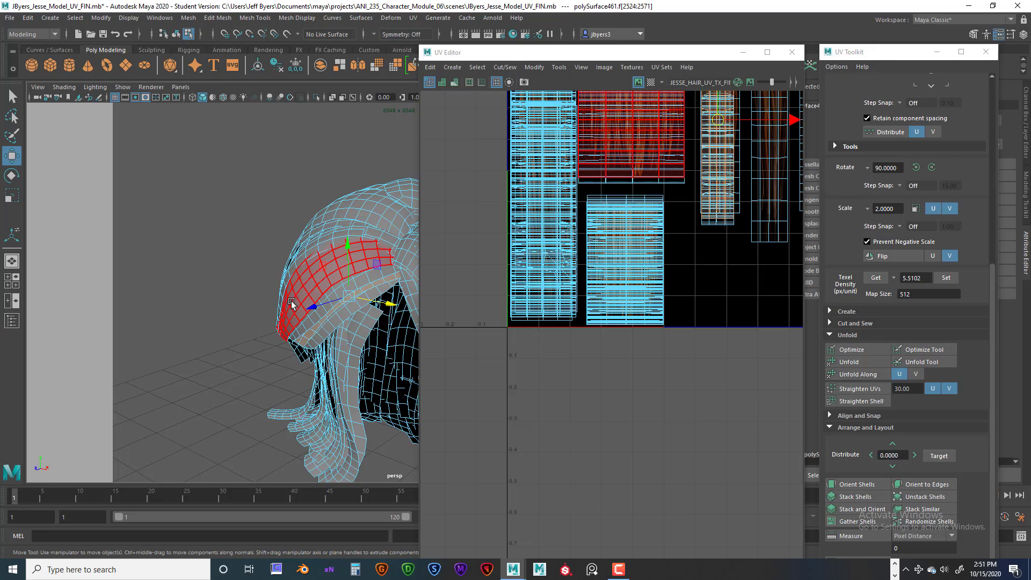
click(365, 333)
alt+drag(375, 322, 567, 123)
click(255, 283)
scroll(659, 212, down, 2)
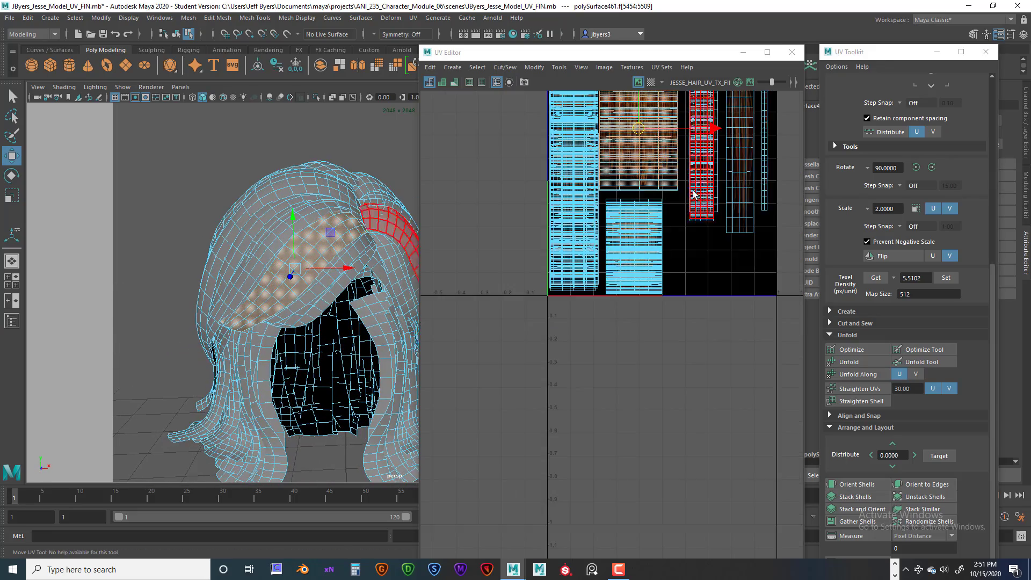
alt+middle_drag(665, 132, 666, 186)
drag(642, 186, 638, 305)
key(r)
key(w)
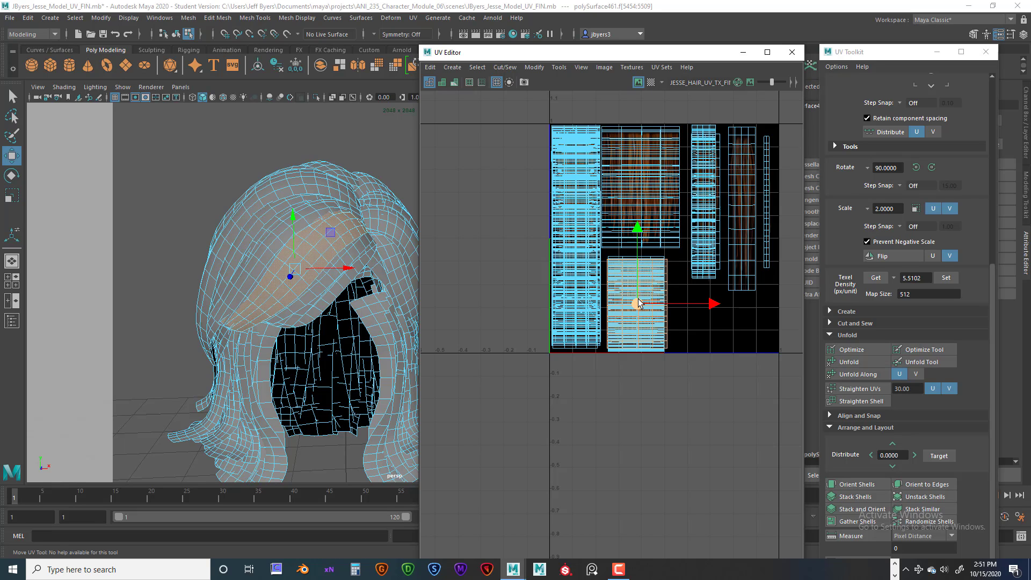
key(ctrl+z)
key(ctrl+z)
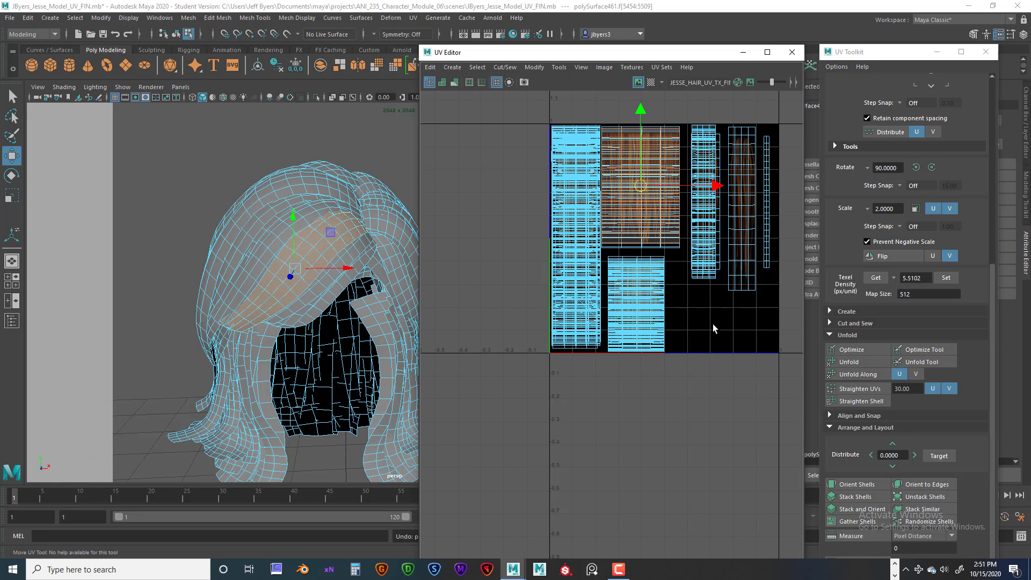
scroll(713, 322, down, 1)
Select the upper-middle UV shell and return to UV shell selection.
click(628, 212)
right_drag(628, 211, 627, 239)
right_click(600, 250)
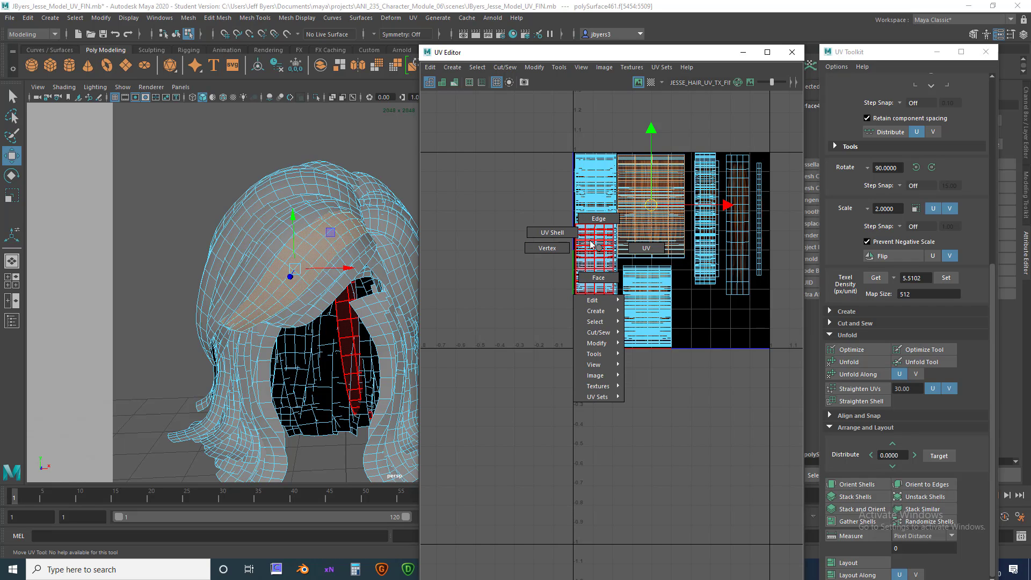
right_drag(564, 232, 548, 229)
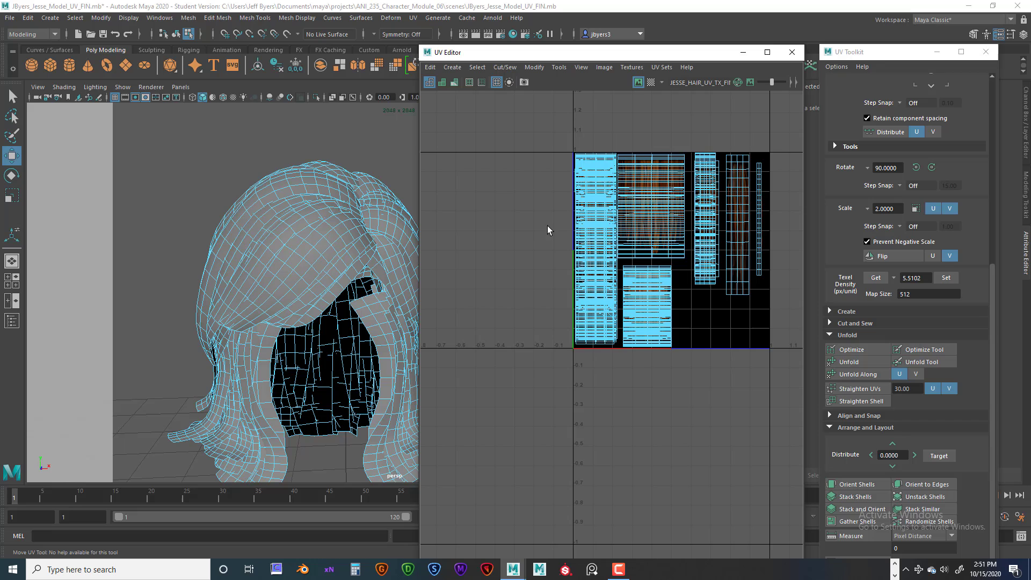
Select the hair as a whole object, frame it, and display it textured.
right_click(307, 242)
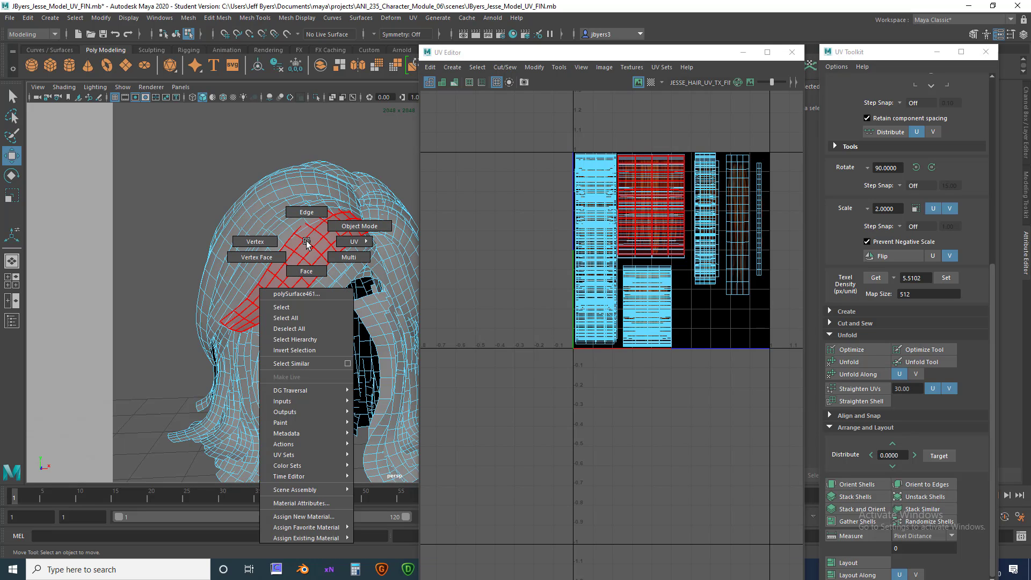
click(302, 306)
alt+drag(338, 290, 449, 243)
key(f)
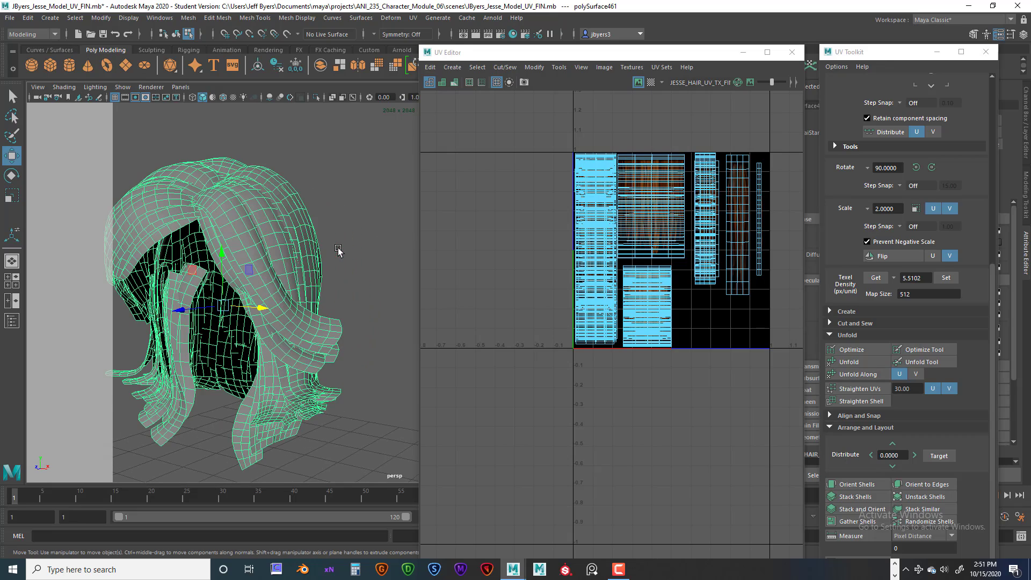
key(6)
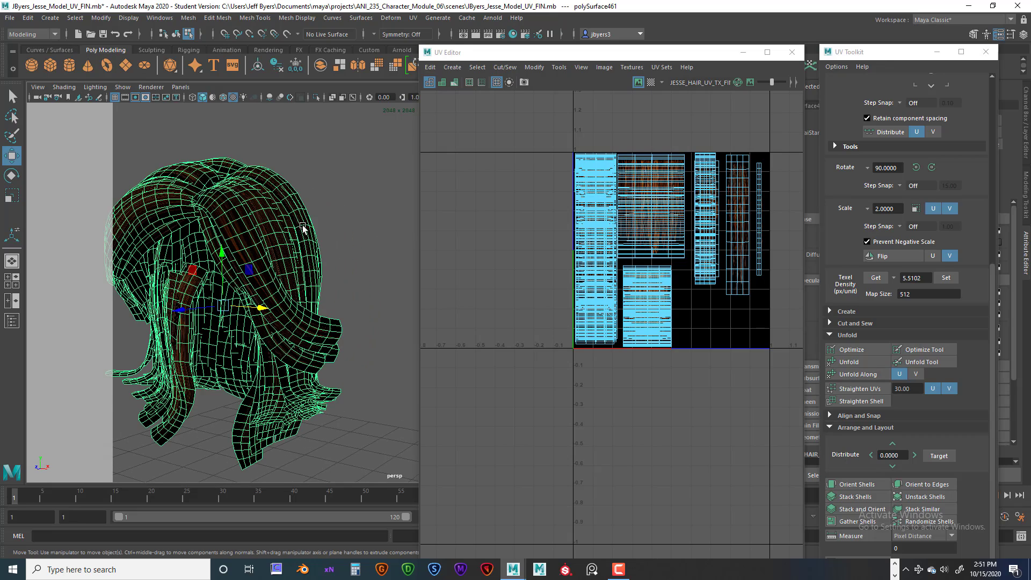
Orbit and zoom around the textured hair to inspect it from back and front.
alt+drag(303, 226, 369, 224)
click(354, 236)
mouse_move(369, 223)
alt+right_down()
mouse_move(318, 220)
mouse_move(380, 230)
alt+right_up()
alt+drag(380, 230, 344, 245)
alt+right_drag(344, 245, 311, 240)
alt+drag(245, 193, 344, 236)
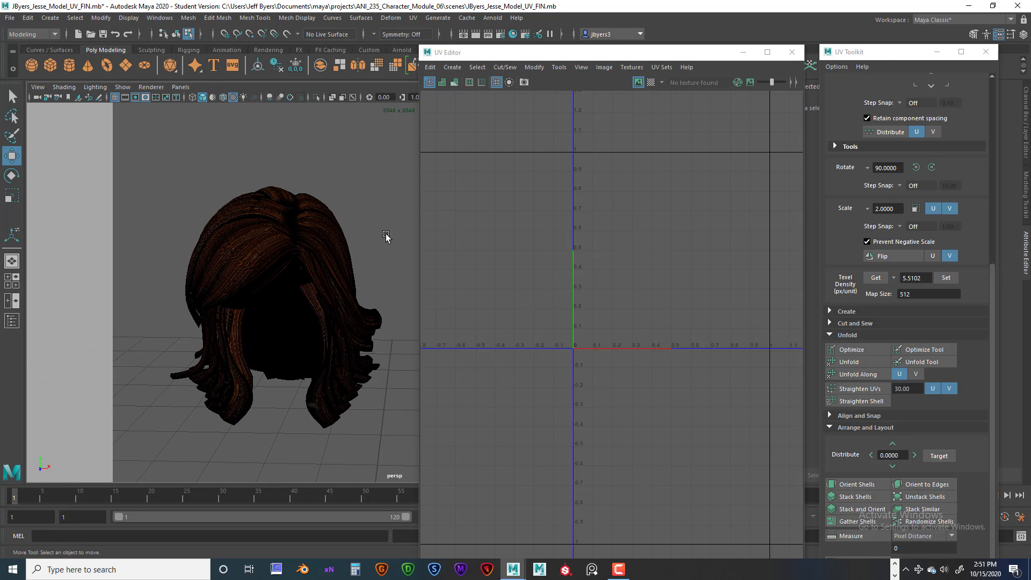
click(315, 237)
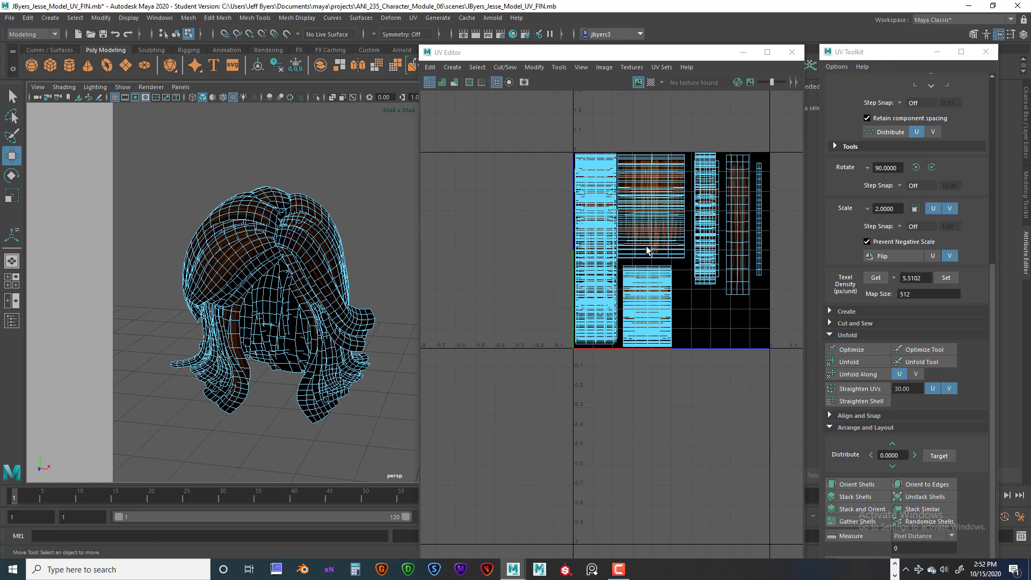
alt+drag(301, 294, 318, 297)
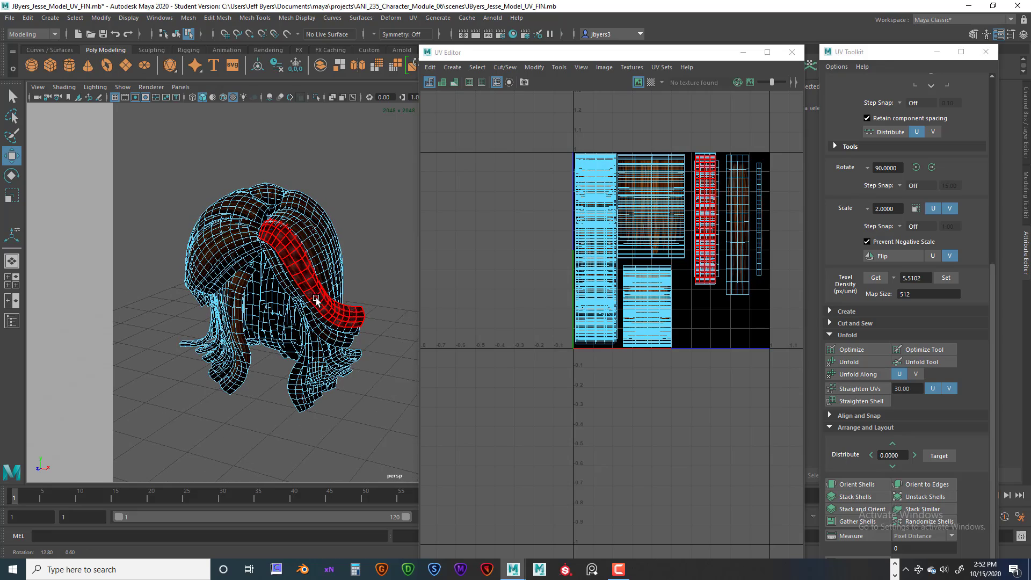
scroll(314, 289, up, 5)
Reselect the hair mesh as a whole object from its selection menu.
right_click(207, 258)
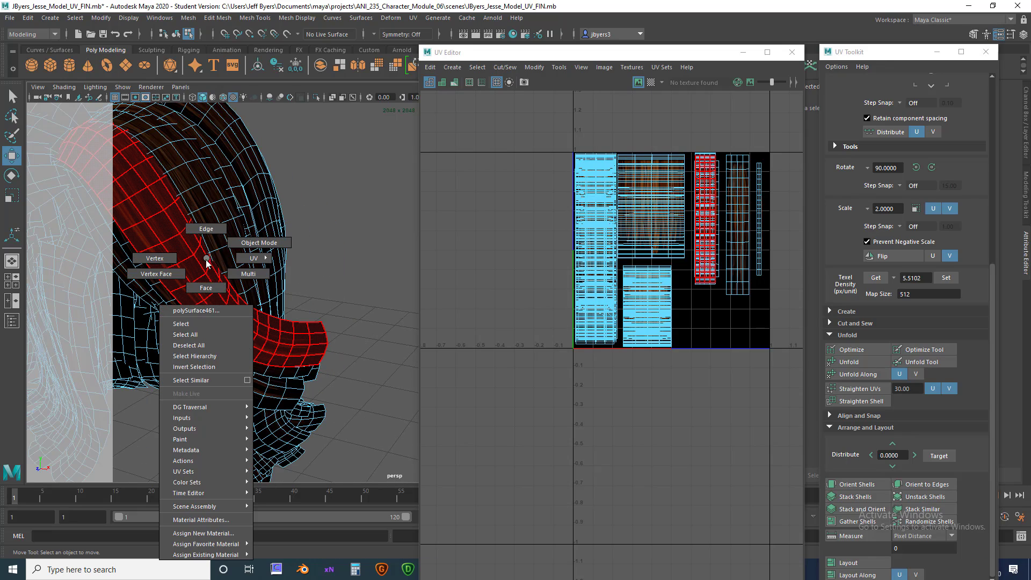
click(199, 323)
click(352, 288)
alt+drag(352, 288, 290, 258)
click(292, 271)
scroll(271, 265, down, 5)
scroll(274, 269, up, 5)
Pick the entire hair object in Object Mode and move the UV Editor aside.
right_click(255, 229)
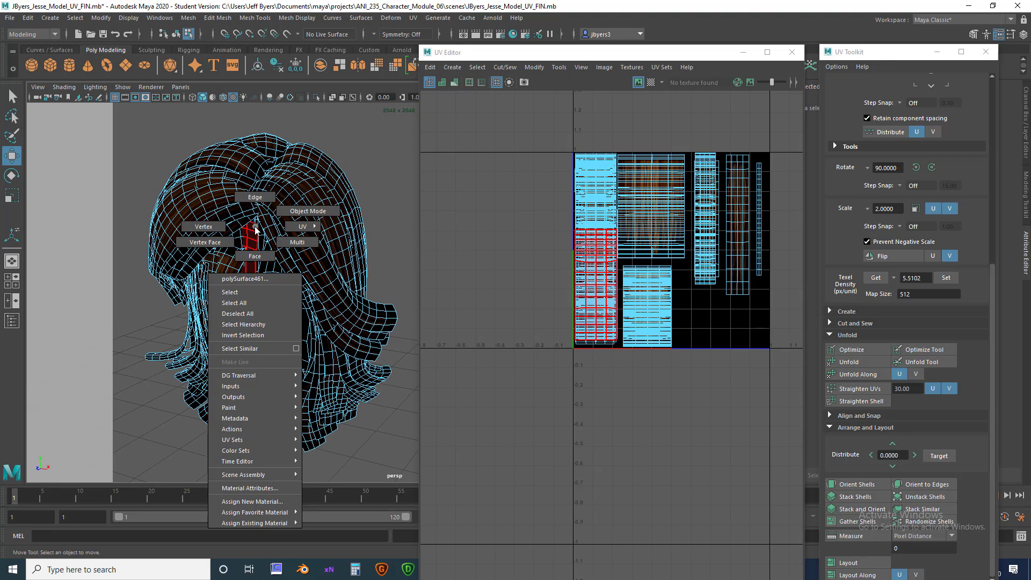
click(254, 294)
click(359, 182)
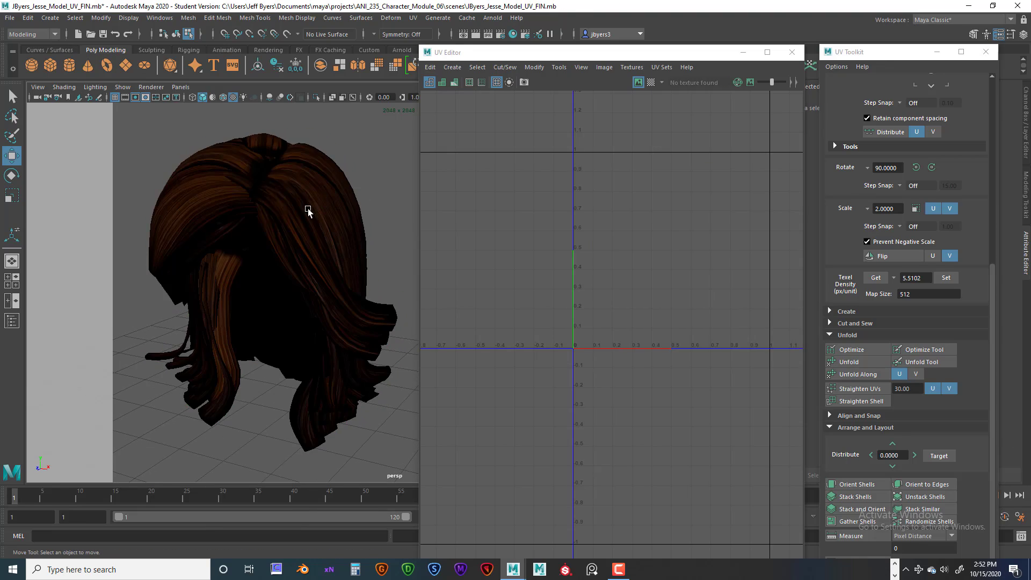
key(F12)
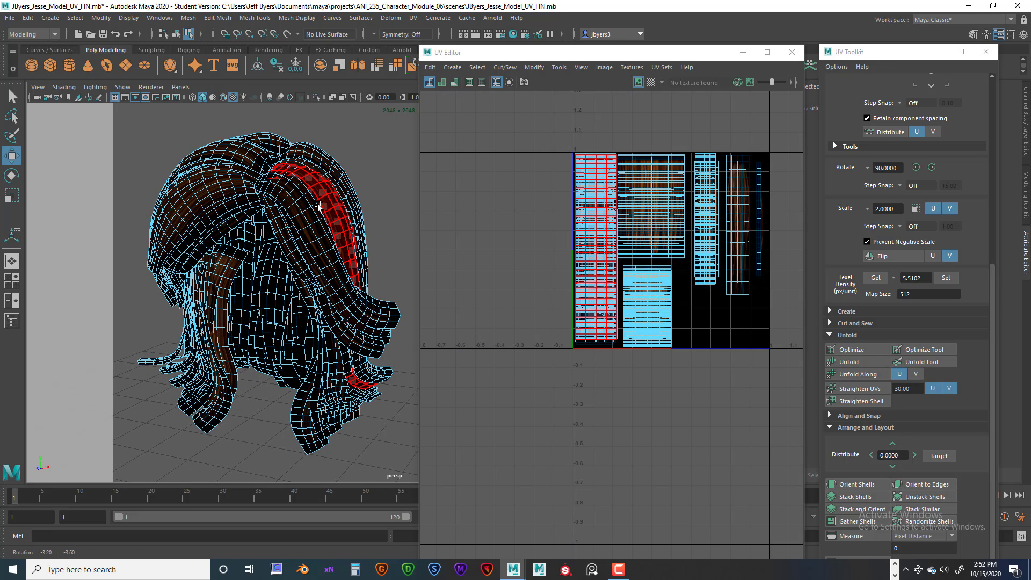
scroll(313, 212, down, 3)
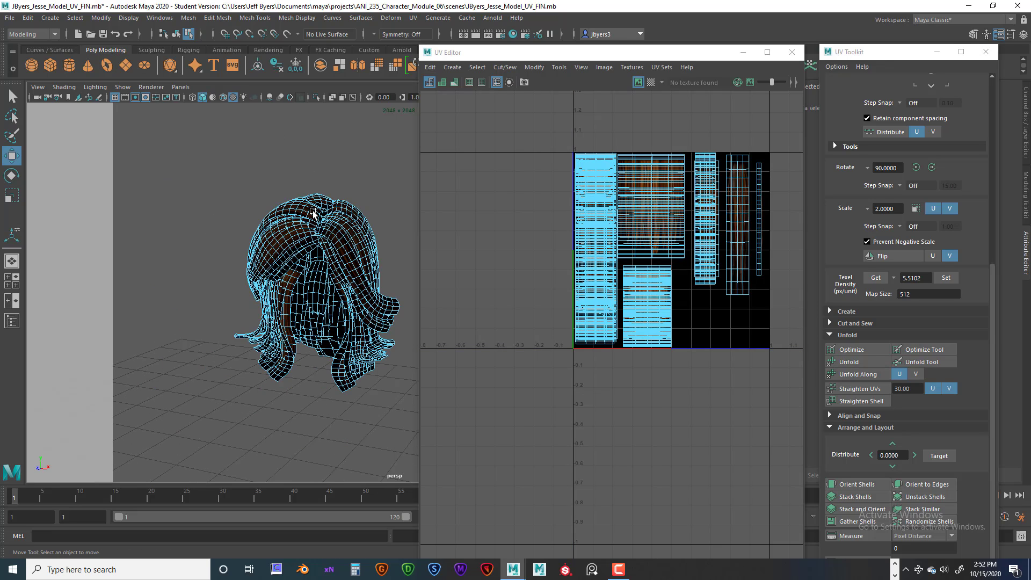
scroll(313, 213, up, 3)
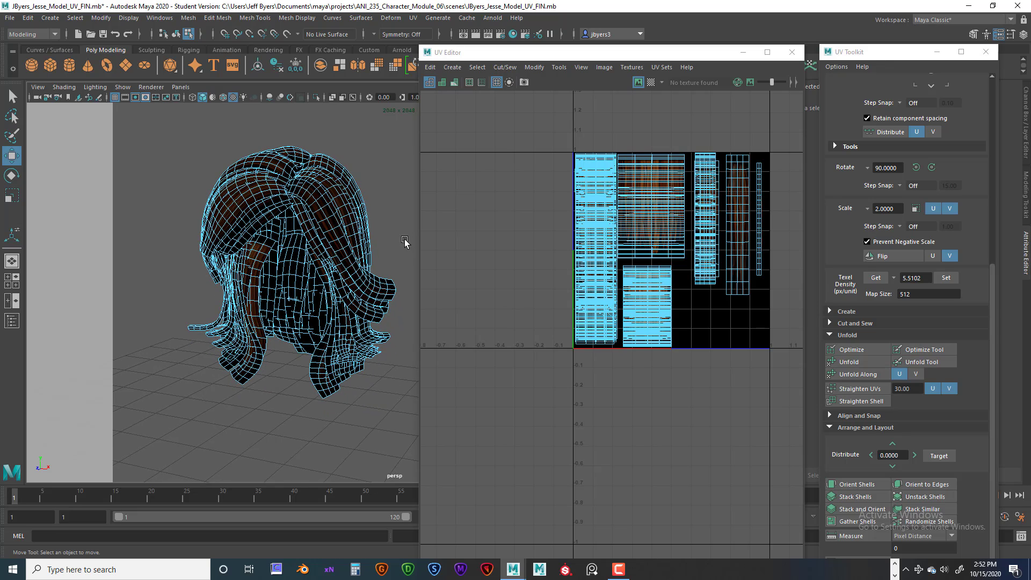
right_click(341, 217)
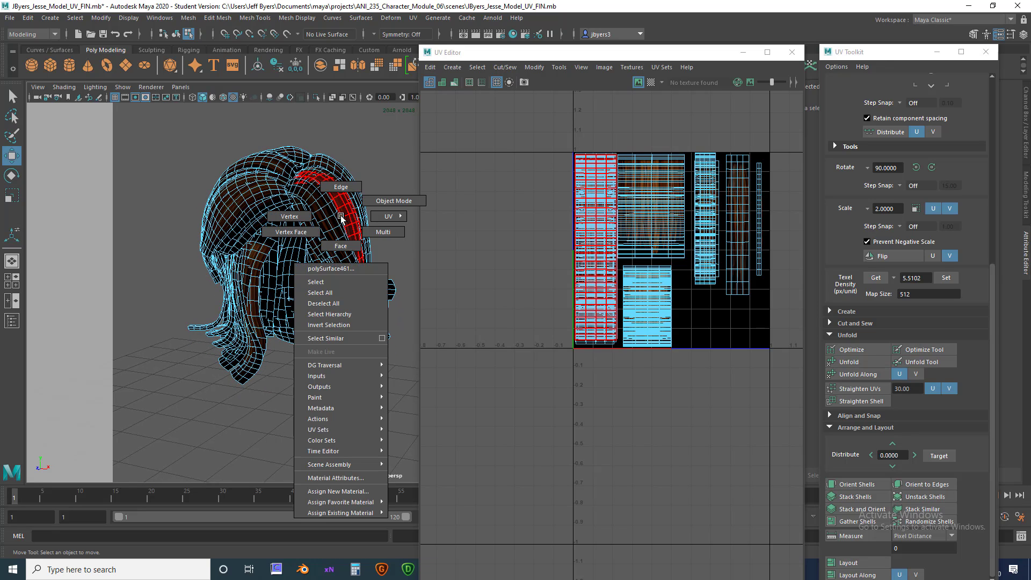
click(337, 283)
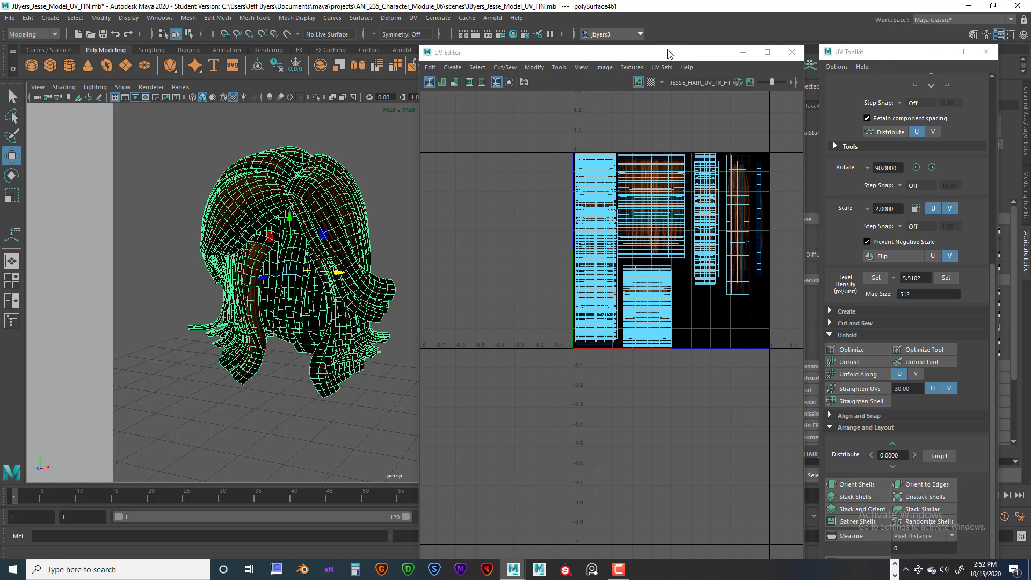
drag(670, 55, 638, 60)
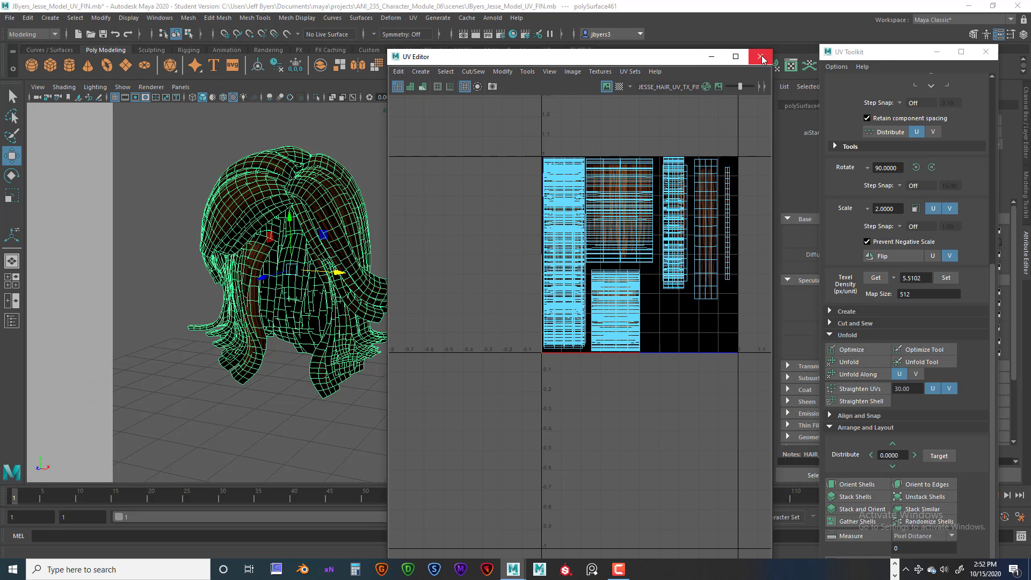
Close the UV Editor and UV Toolkit, then start a texture on HAIR_TX's Specular Color.
click(760, 57)
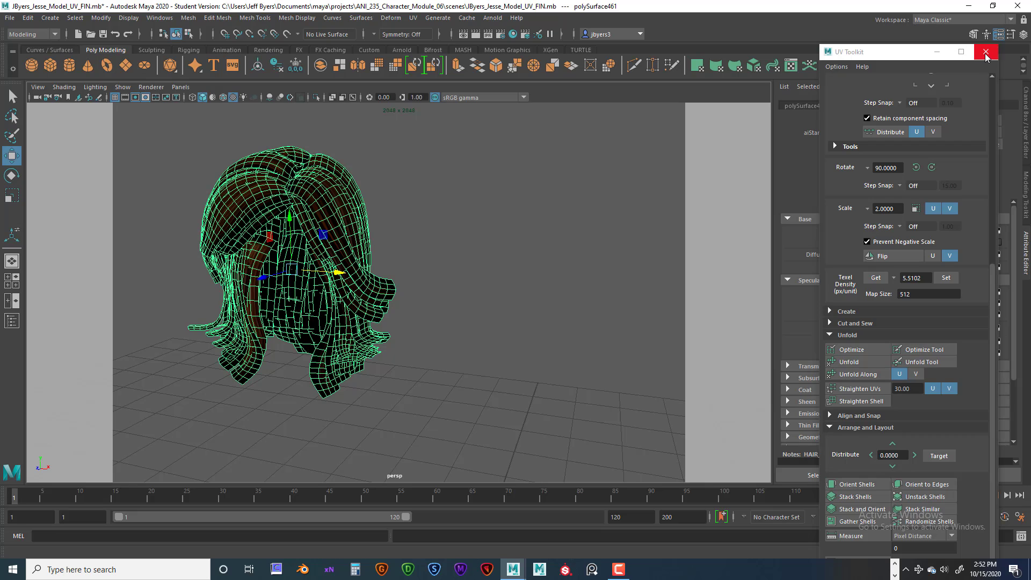
click(985, 53)
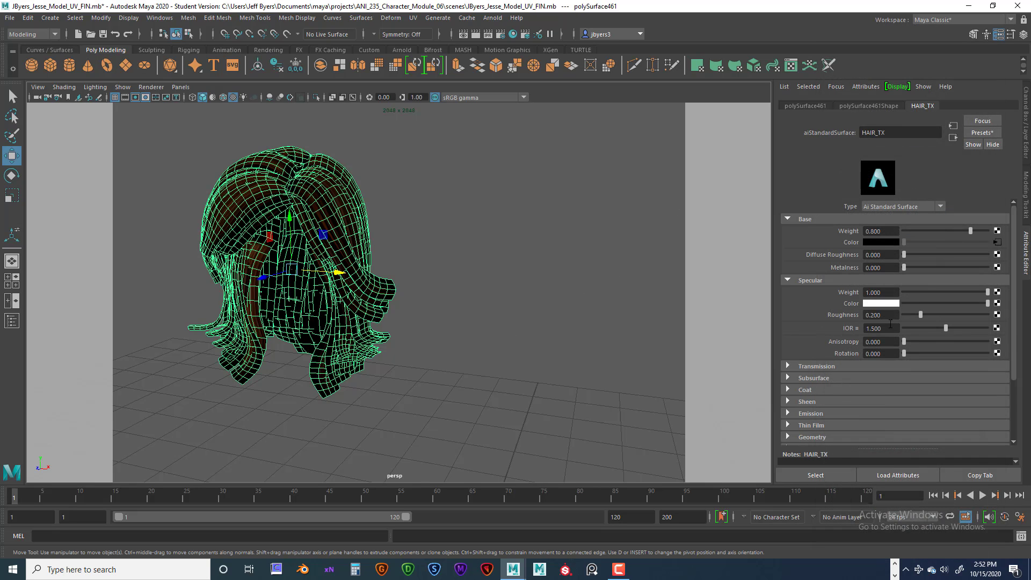
scroll(895, 321, down, 2)
scroll(965, 285, down, 2)
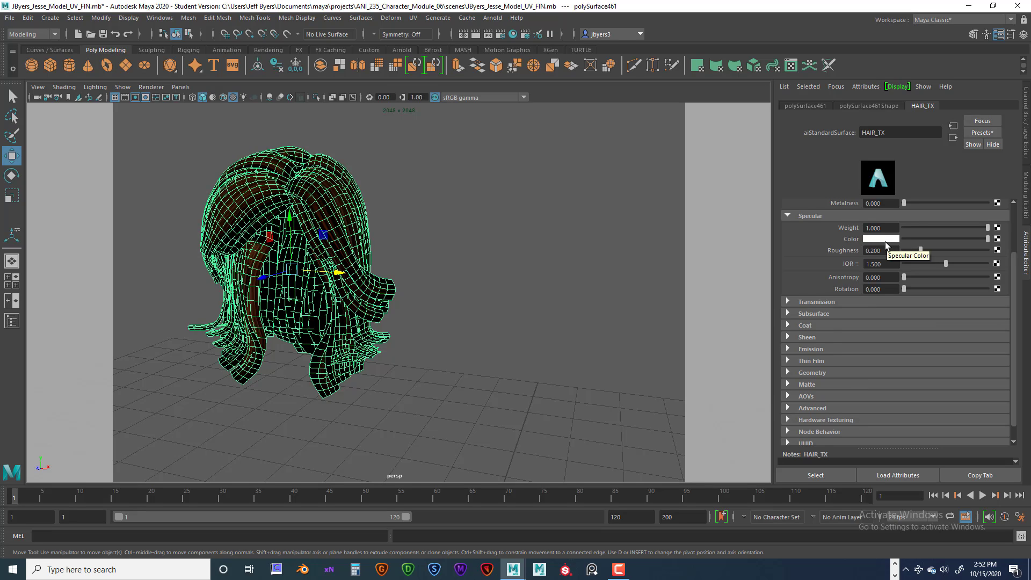
scroll(881, 252, up, 2)
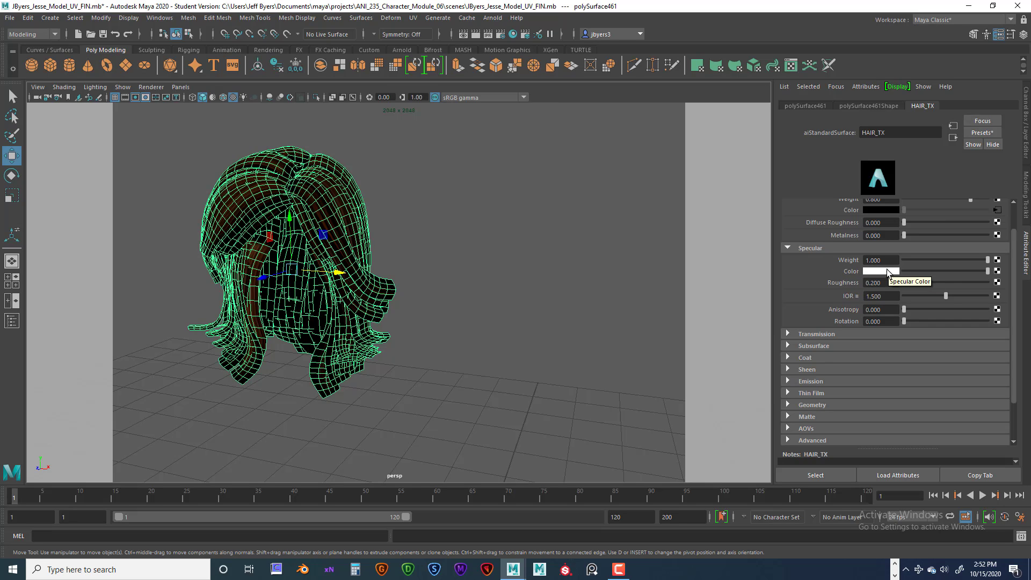
click(996, 272)
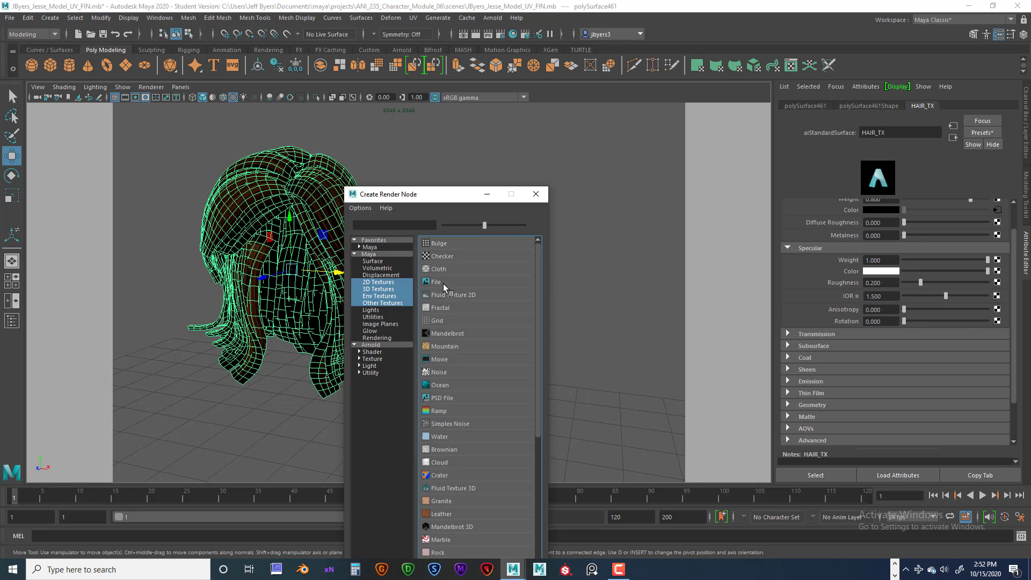
Create a File texture with Filter Type Off loading Hair_Specular.jpg.
click(436, 282)
click(908, 214)
click(872, 226)
click(999, 252)
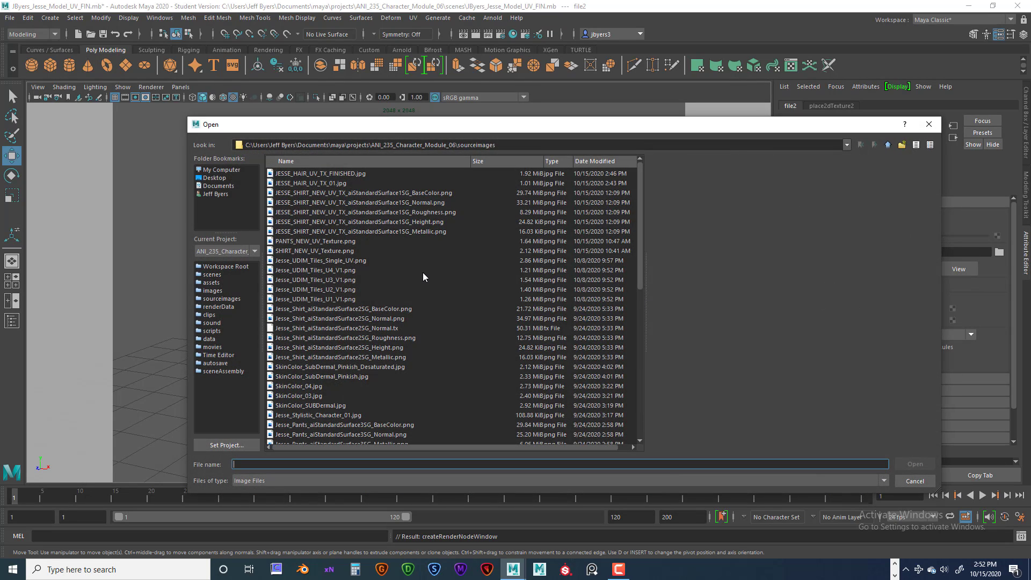
scroll(420, 270, down, 6)
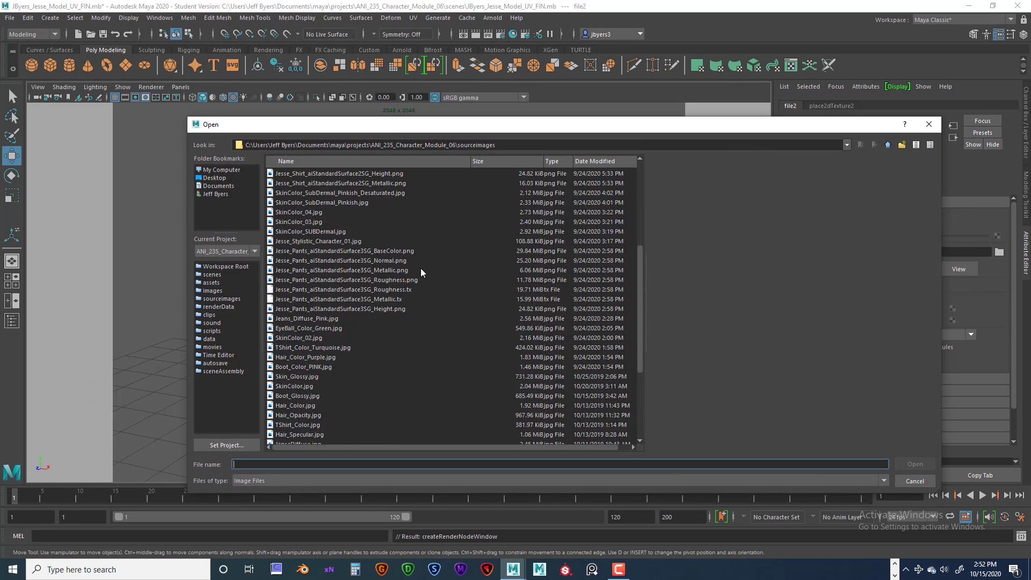
scroll(405, 259, down, 4)
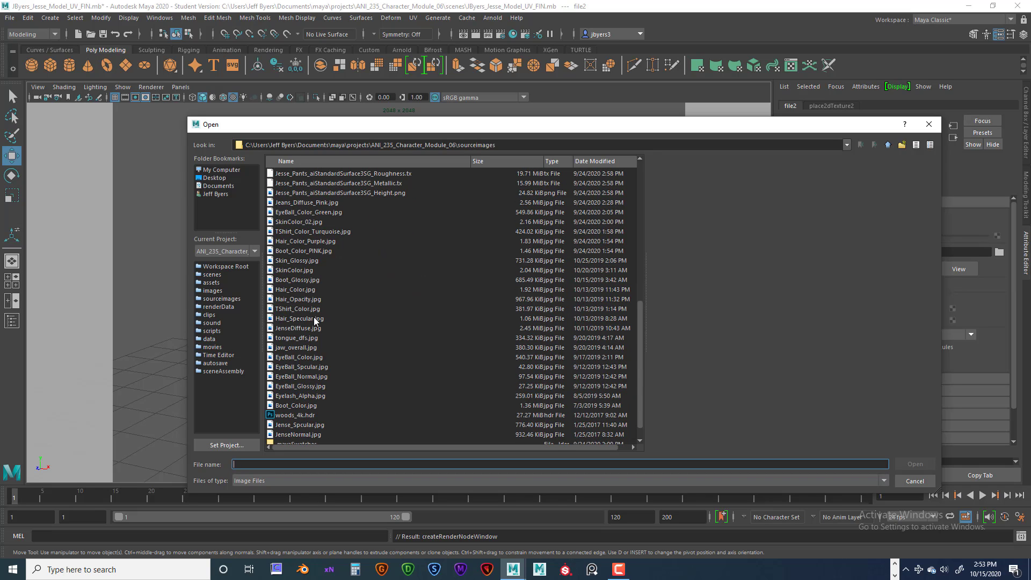
click(314, 317)
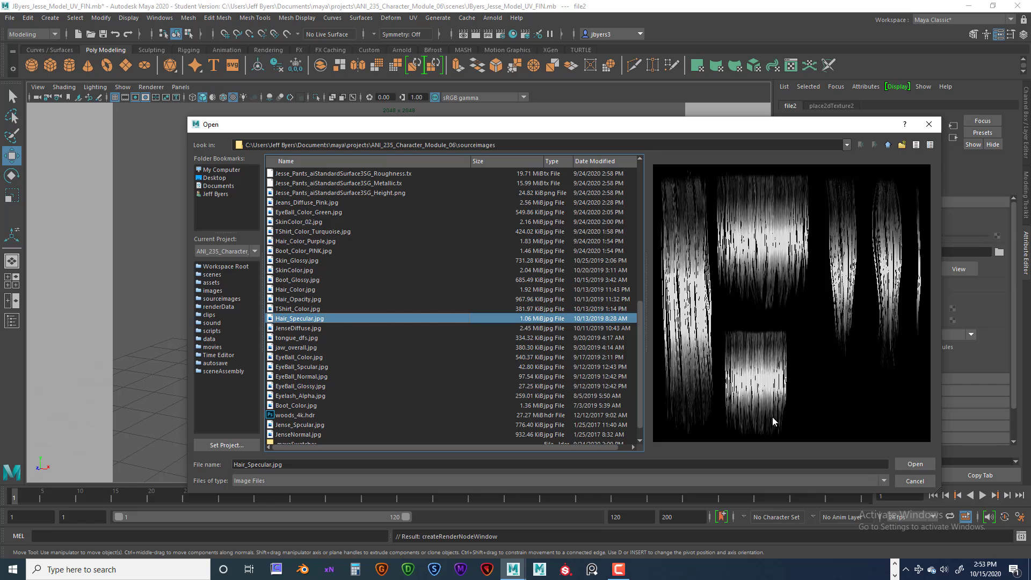
click(913, 463)
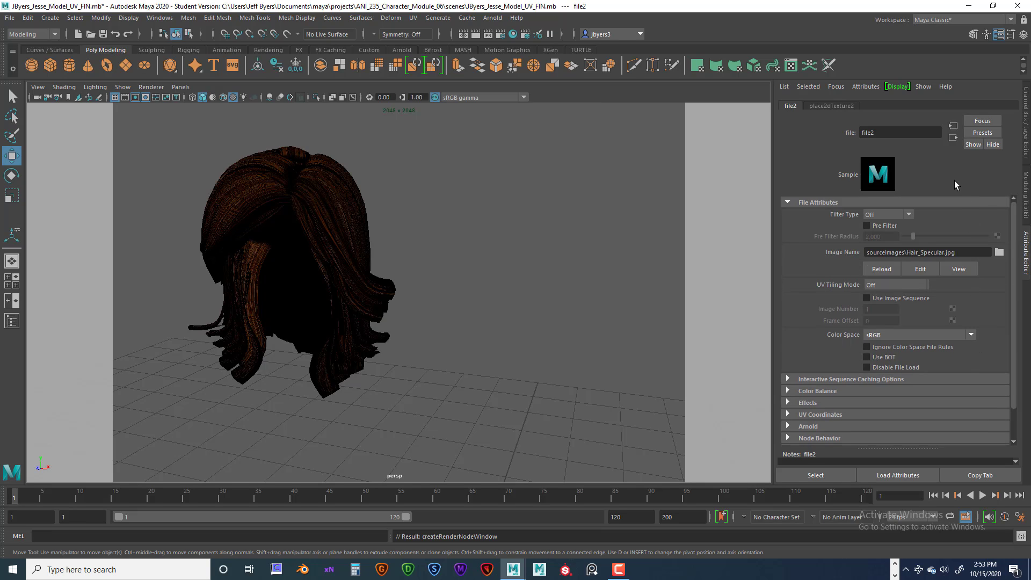
Add a File texture on HAIR_TX's Geometry Opacity, filter Off, loading Hair_Opacity.jpg.
click(953, 137)
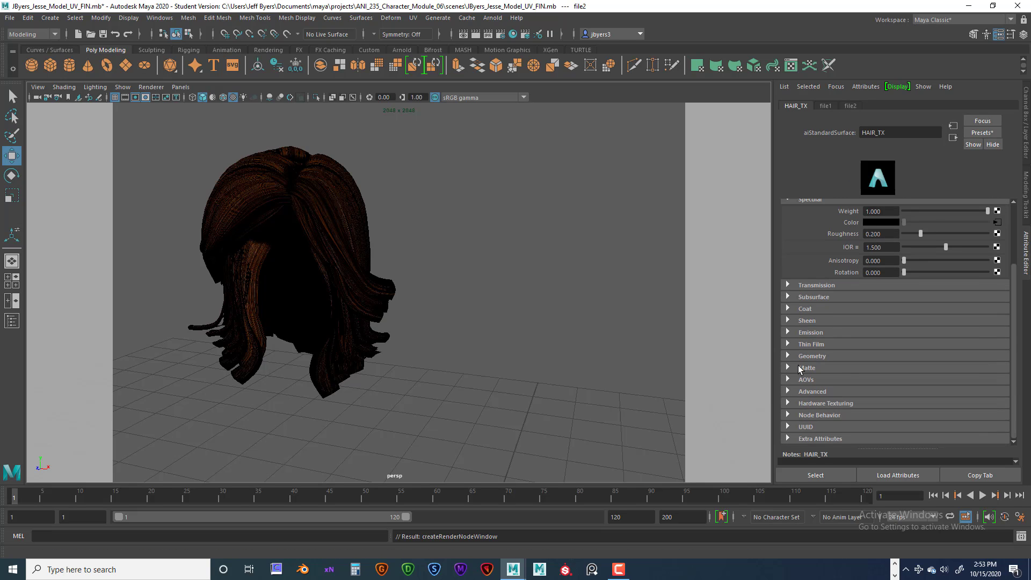
click(787, 356)
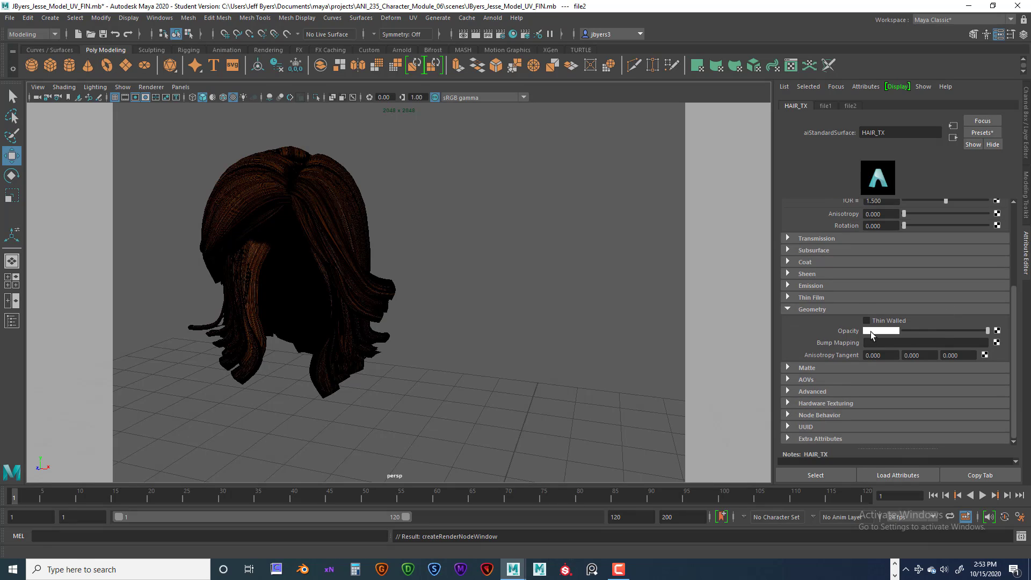
click(996, 330)
click(451, 282)
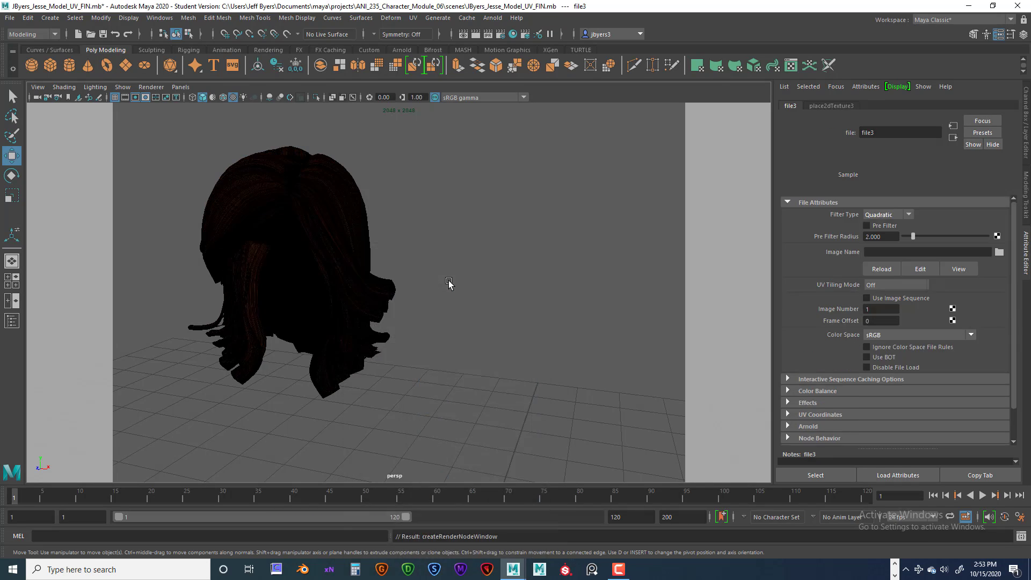
click(907, 214)
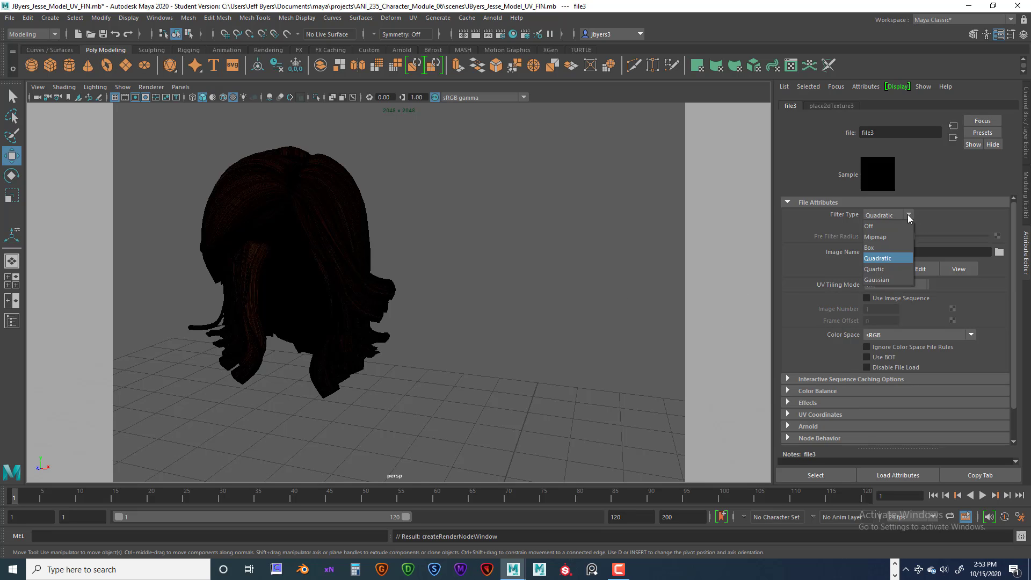
click(880, 220)
click(998, 252)
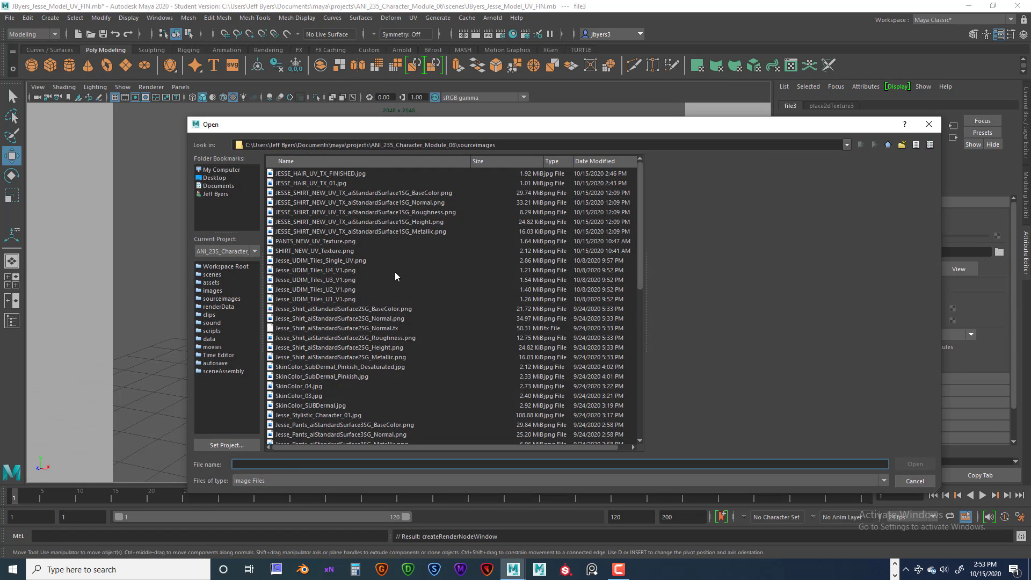
scroll(395, 274, down, 2)
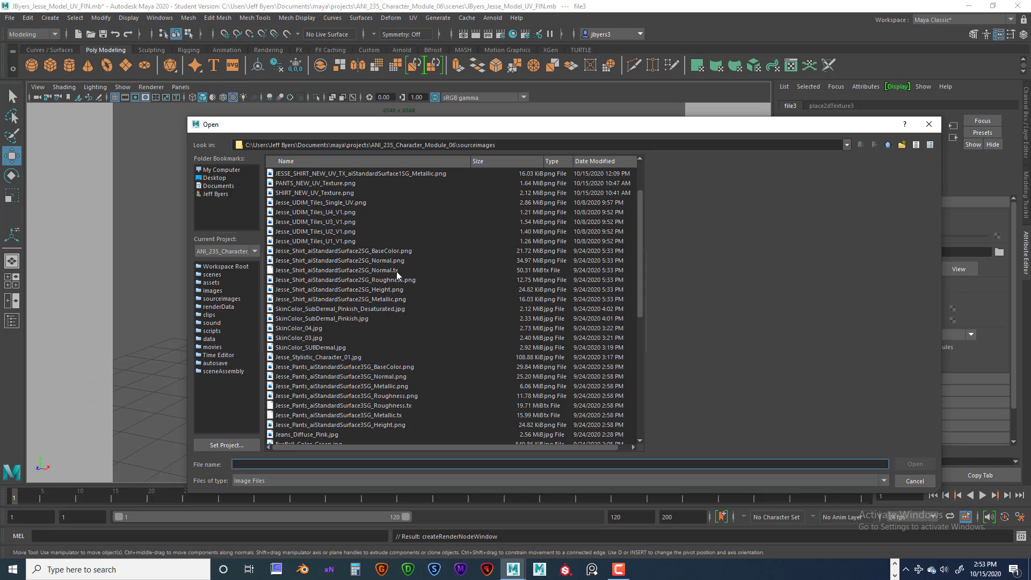
scroll(396, 272, down, 7)
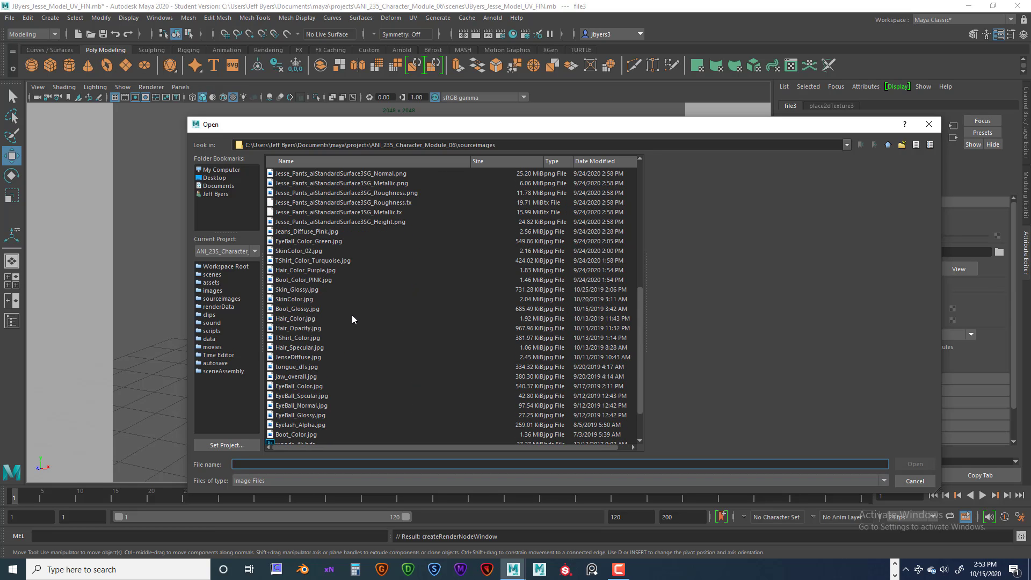
click(314, 329)
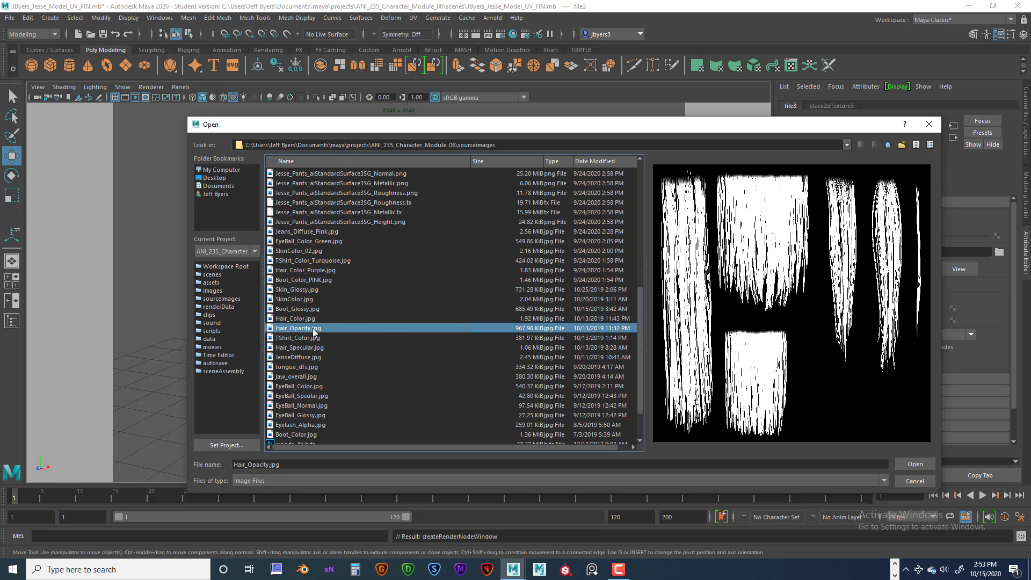
click(914, 463)
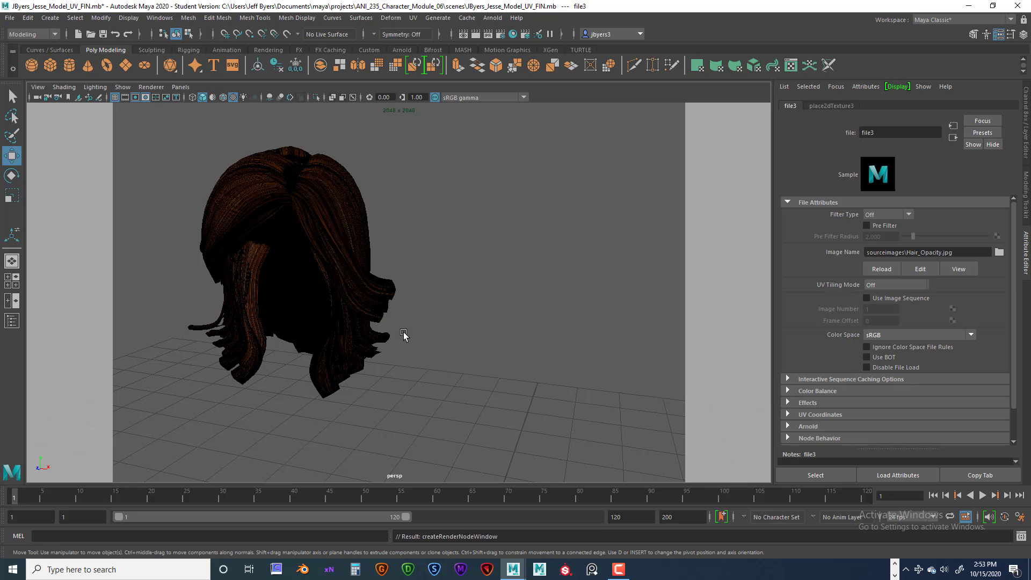
Make the Lighting display layer visible and frame the hair in a single view.
alt+drag(388, 322, 472, 336)
key(ctrl+a)
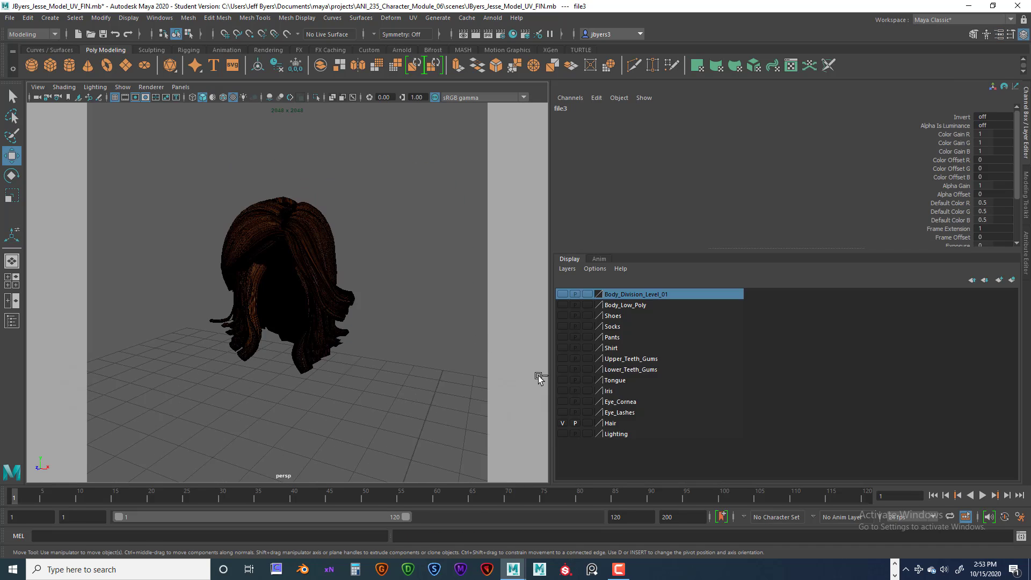
click(562, 434)
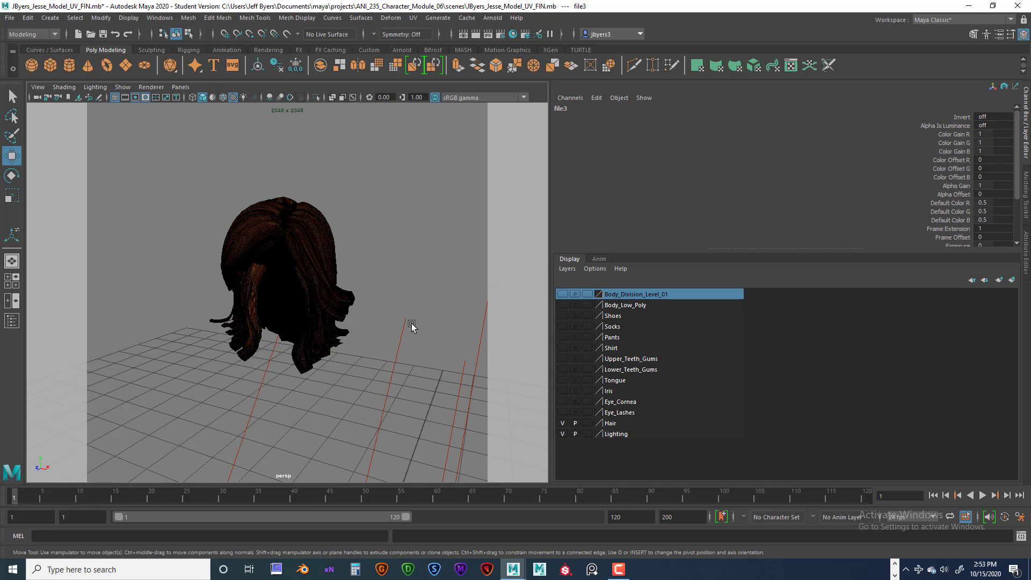
key(space)
key(space)
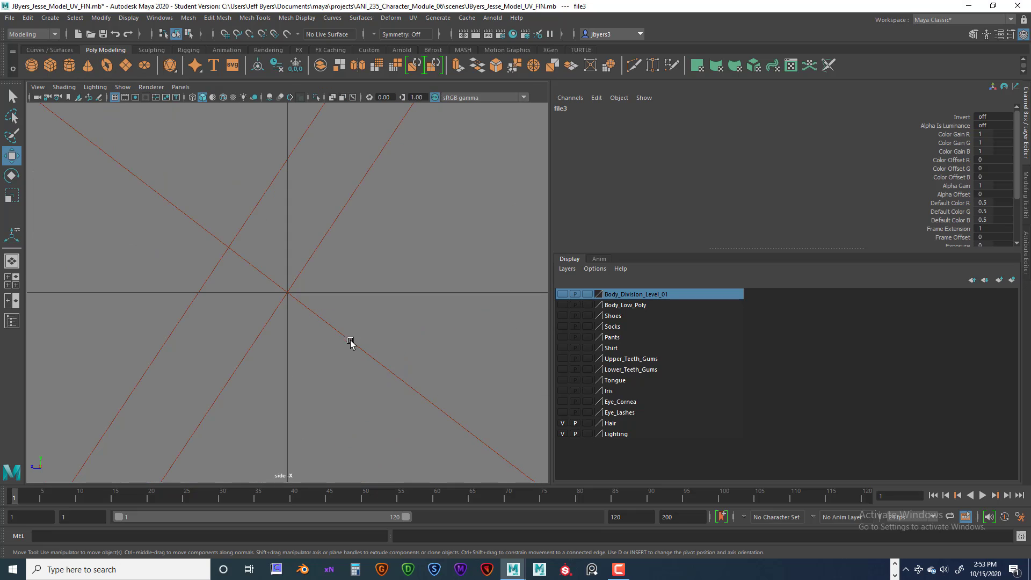
key(alt+space)
key(Escape)
key(space)
key(space)
alt+right_drag(345, 310, 421, 247)
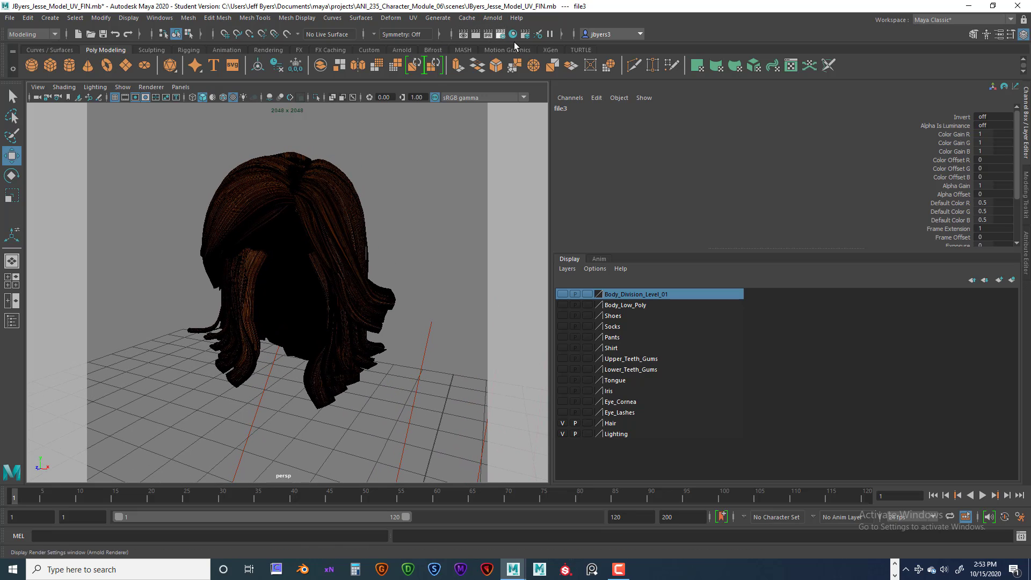
Set the Common render Image Size preset to HD_540 (960 x 540).
click(500, 36)
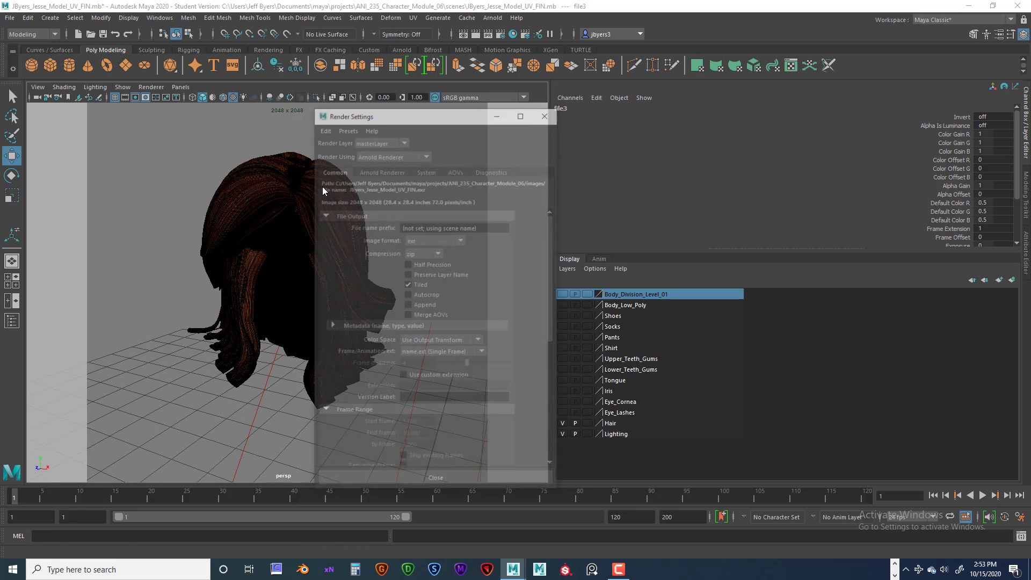
click(403, 171)
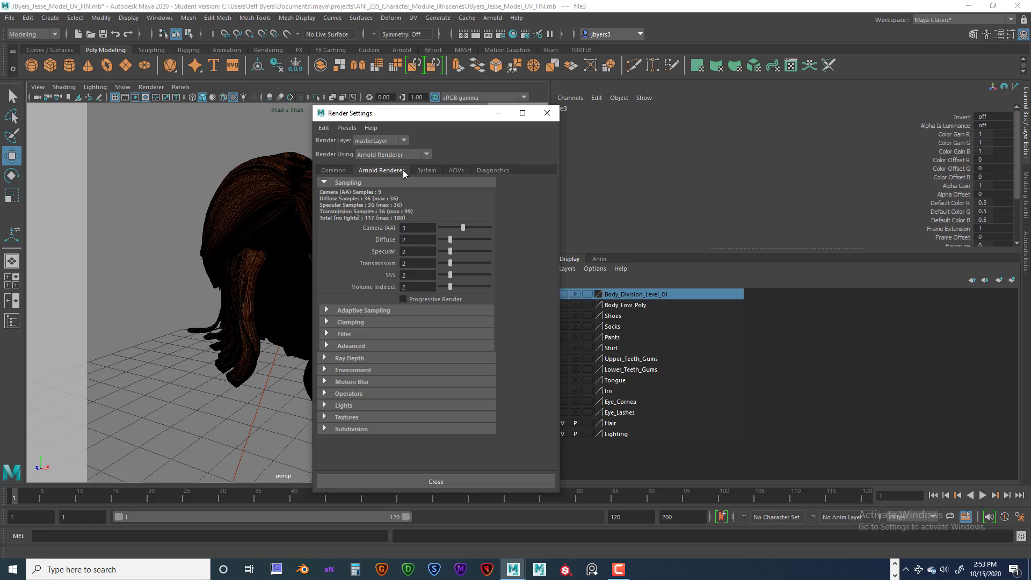
click(333, 170)
scroll(426, 245, down, 5)
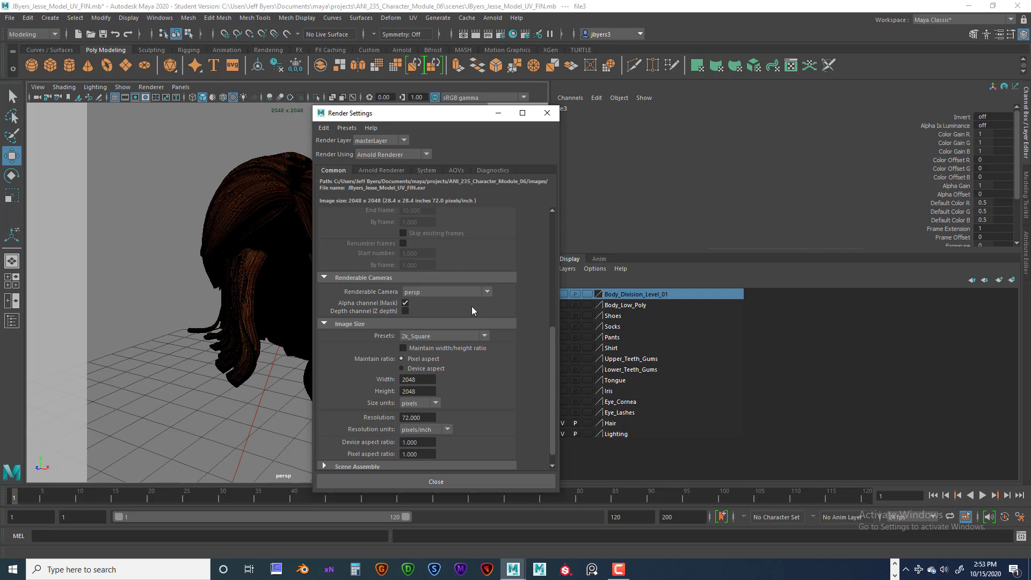
click(485, 336)
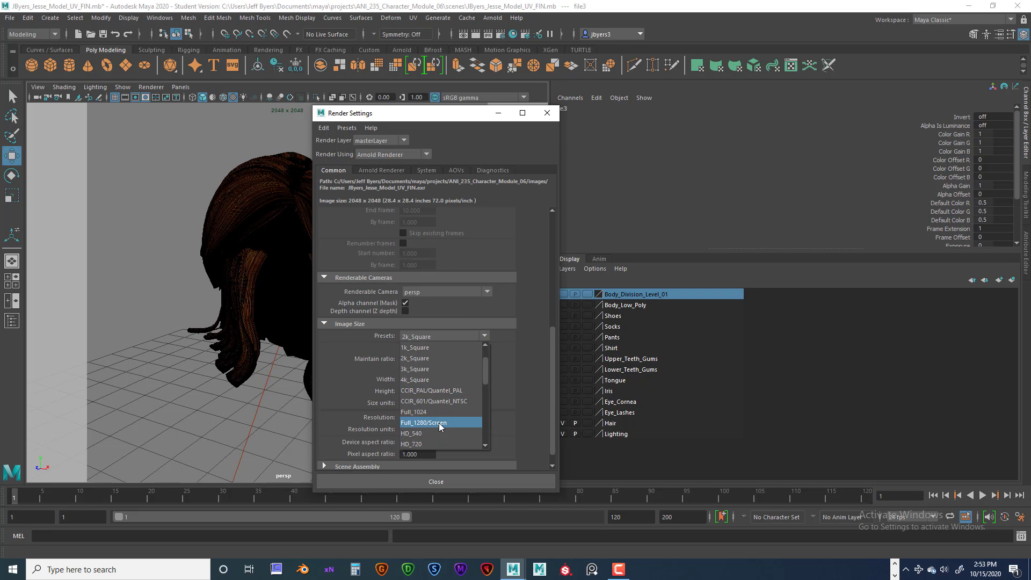
click(413, 369)
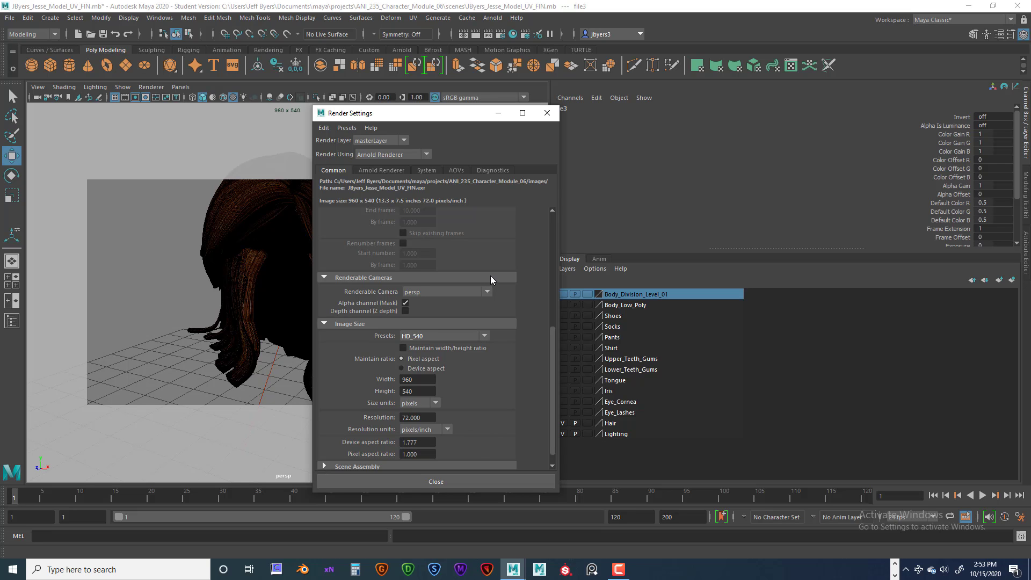
click(547, 112)
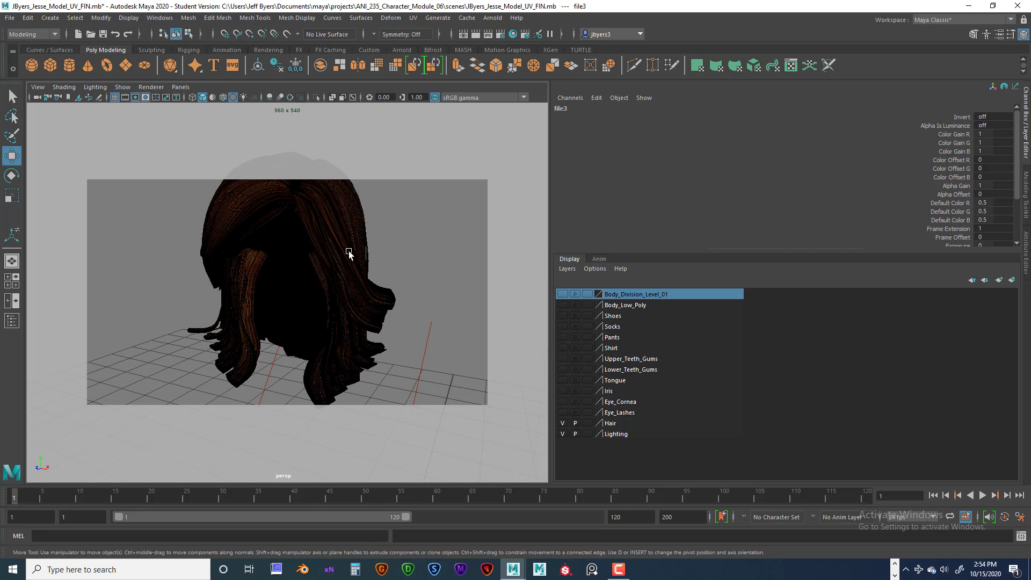
alt+drag(365, 269, 320, 233)
Render the current frame of the hair with Arnold in Render View.
click(475, 33)
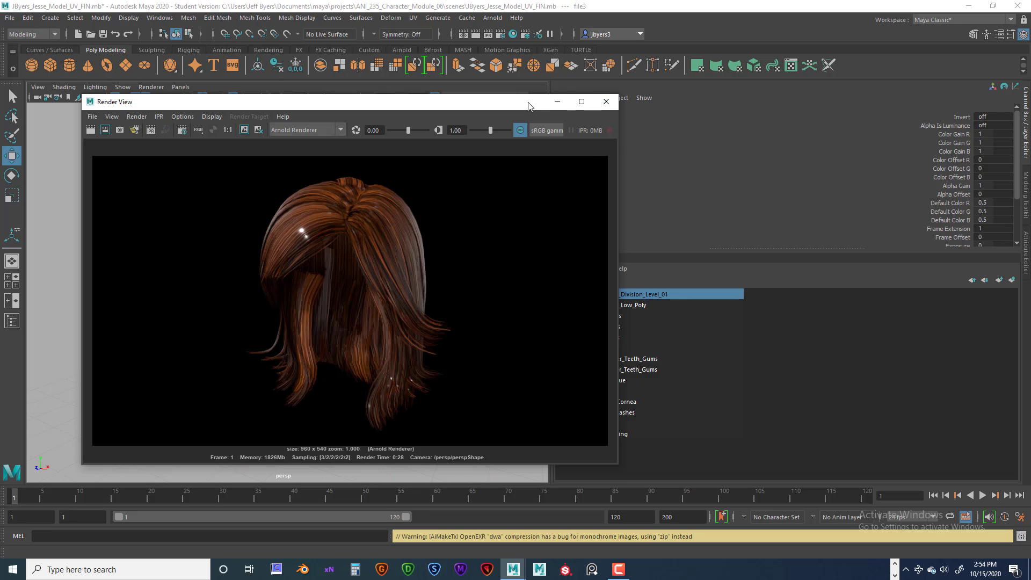
Select the hair mesh and break the specular map's connection to HAIR_TX's Specular Color.
click(606, 102)
click(305, 237)
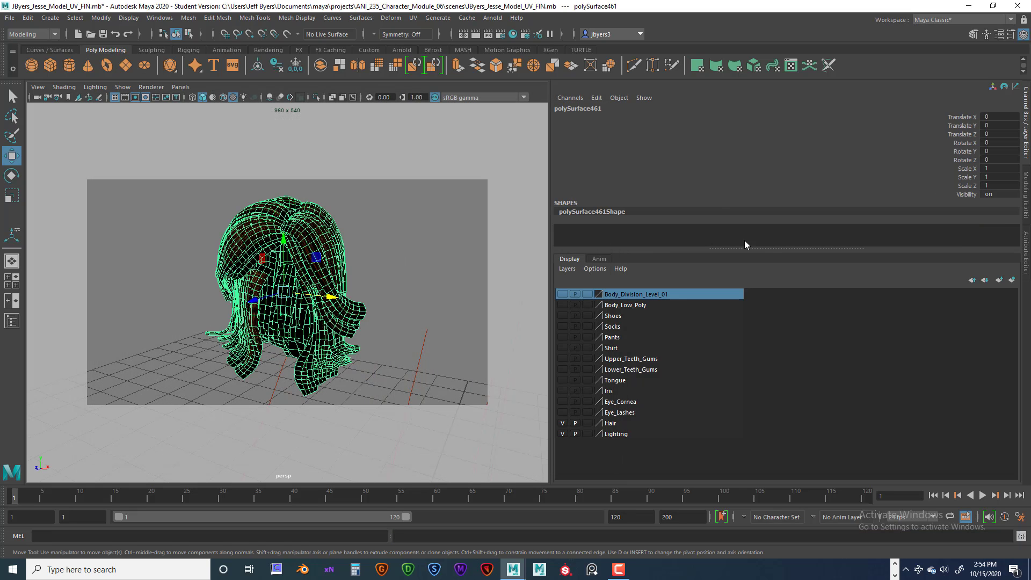
key(ctrl+a)
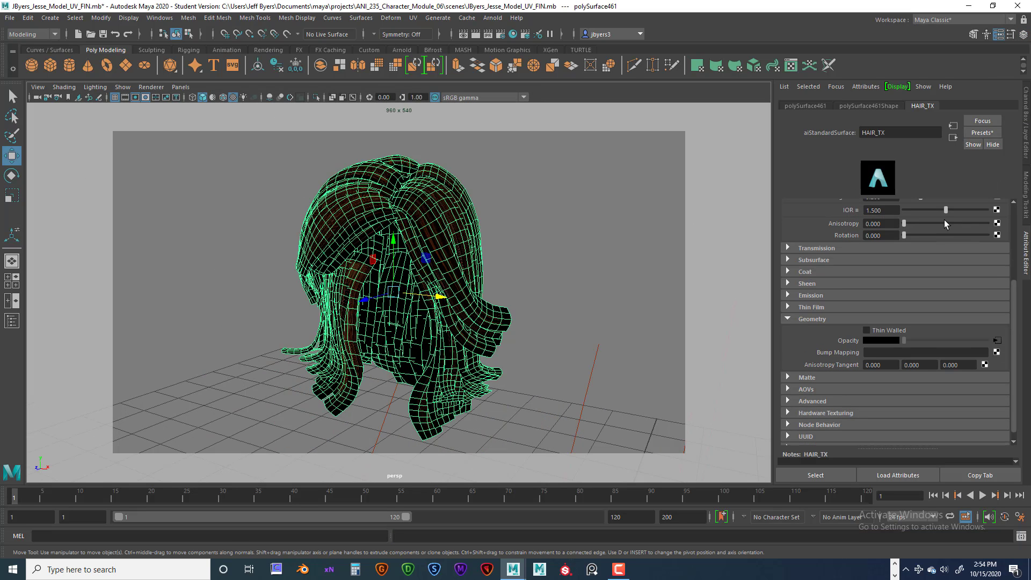
scroll(918, 276, up, 2)
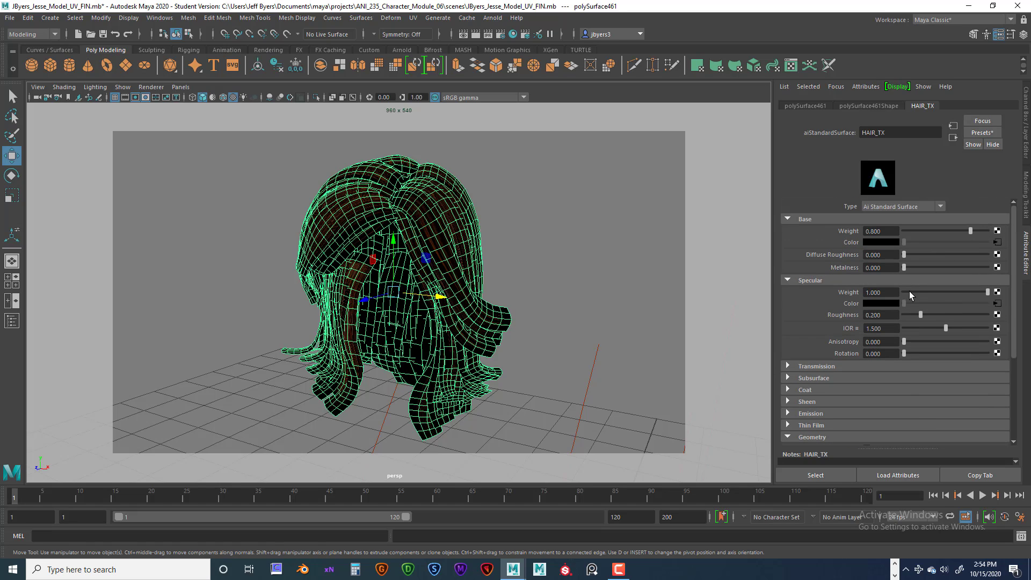
right_click(846, 306)
click(860, 331)
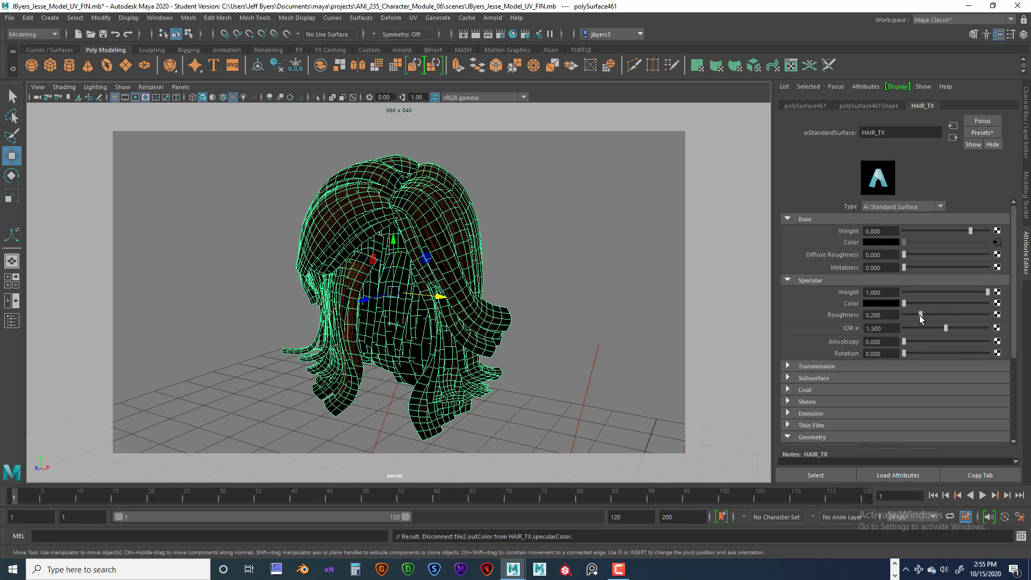
Set the specular IOR to 1.000, leaving Roughness at 0.200.
drag(893, 315, 868, 313)
click(889, 313)
drag(886, 328, 867, 328)
text(1)
key(Return)
scroll(852, 353, down, 3)
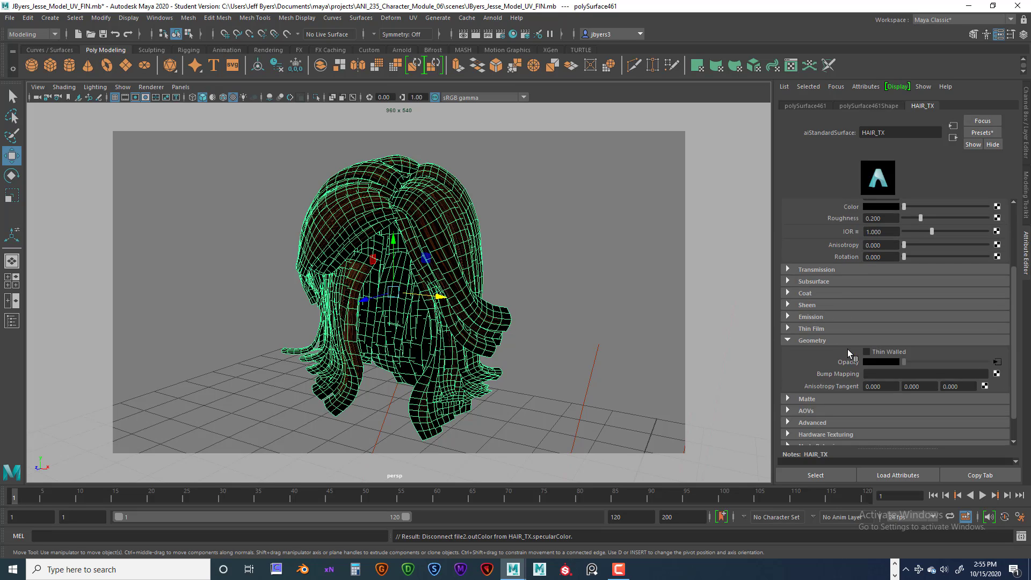
scroll(913, 350, down, 1)
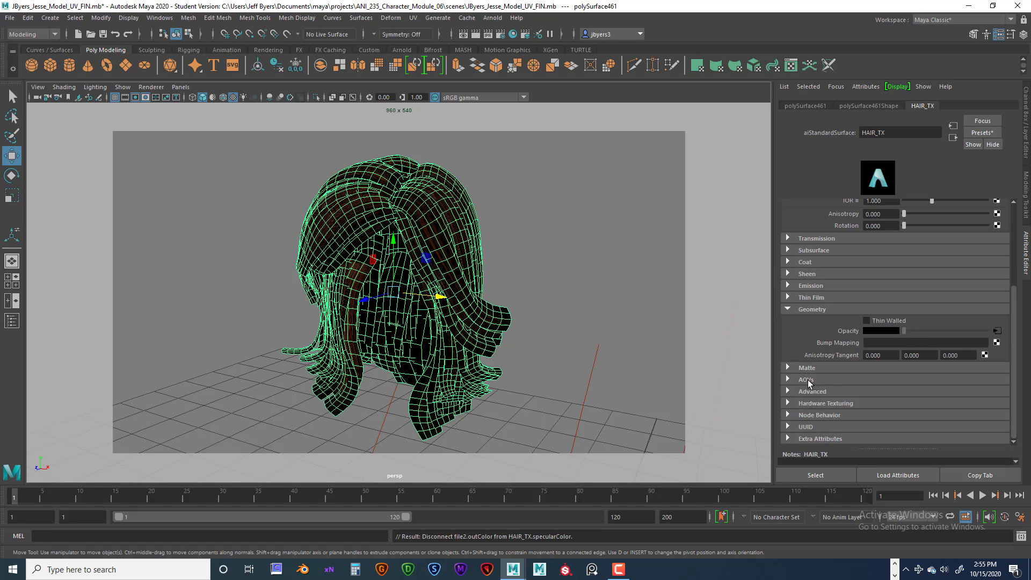
scroll(808, 380, up, 1)
scroll(808, 380, up, 3)
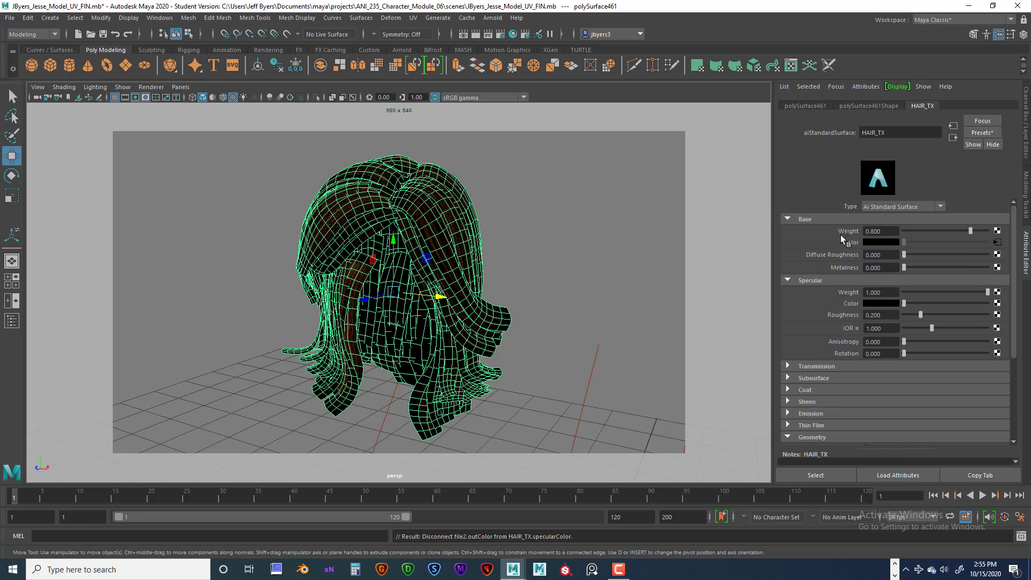
click(851, 108)
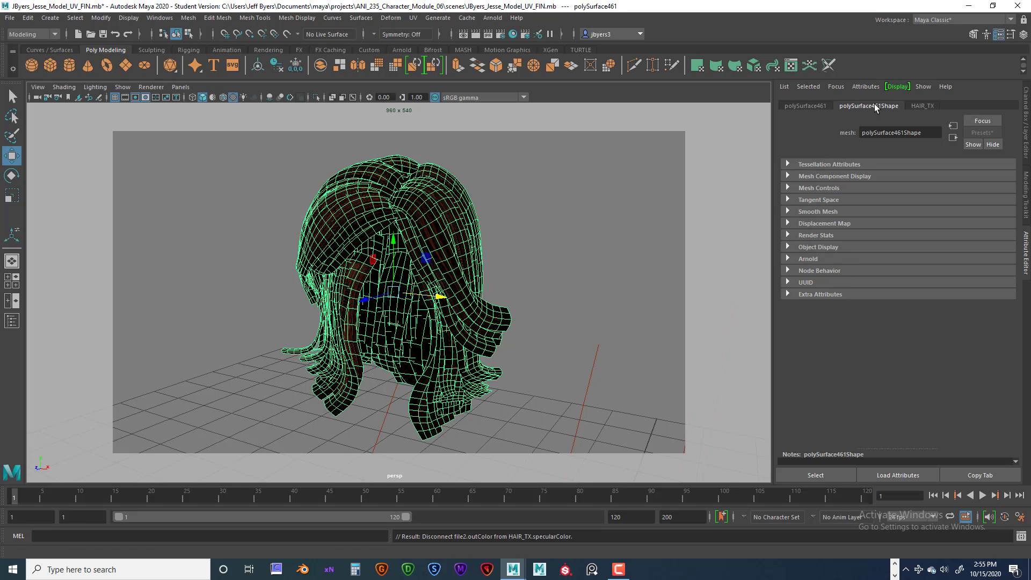
Uncheck Opaque in polySurface461Shape's Arnold section, then review the HAIR_TX shader settings.
click(792, 260)
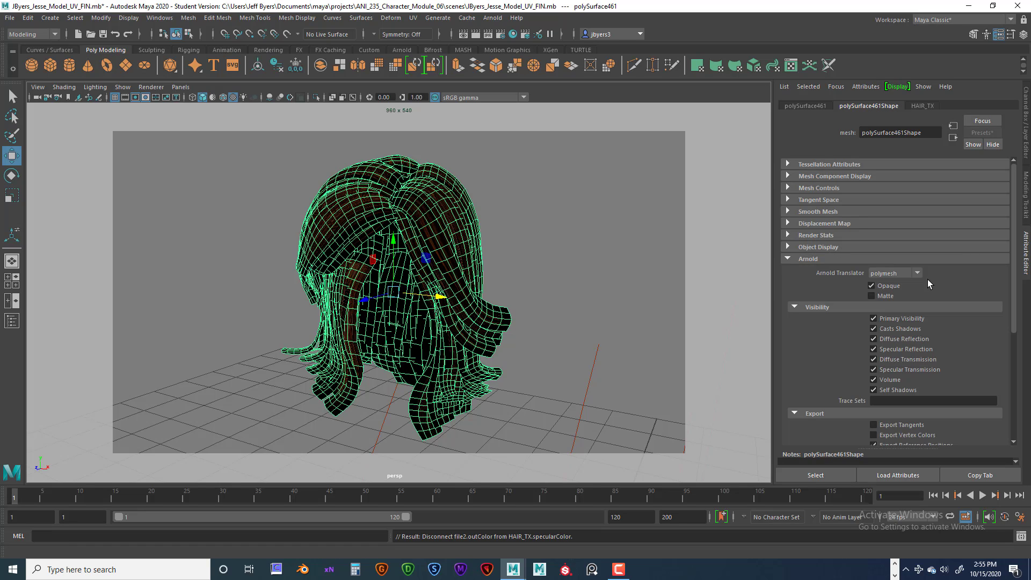
click(871, 285)
click(871, 286)
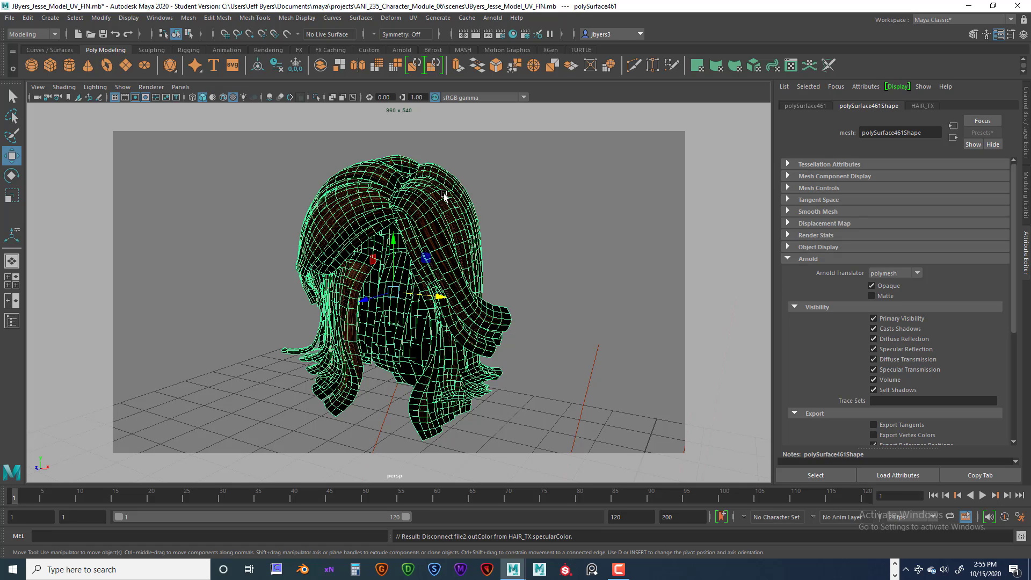
click(871, 286)
click(922, 105)
scroll(843, 345, down, 5)
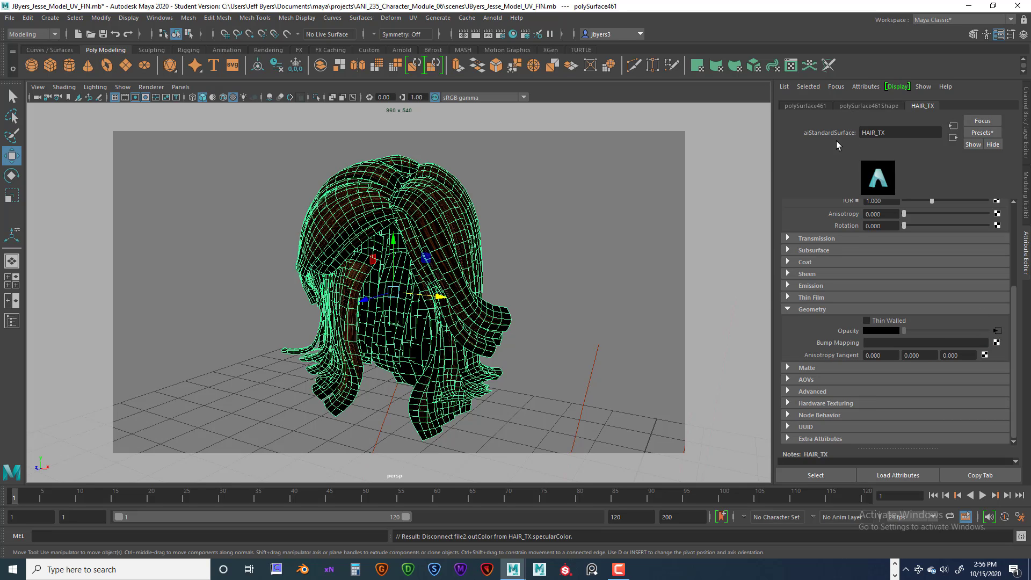
click(854, 108)
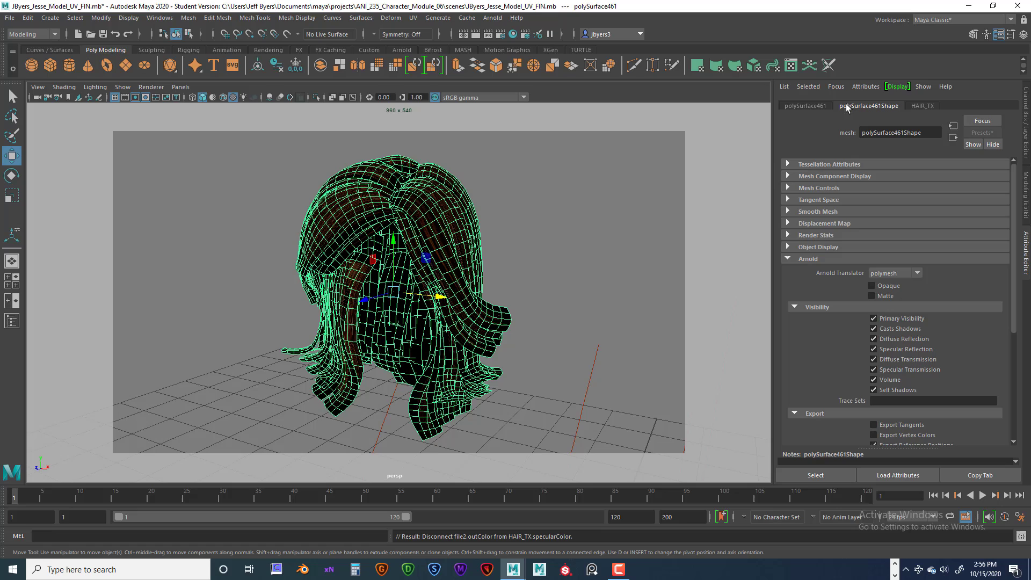
click(475, 36)
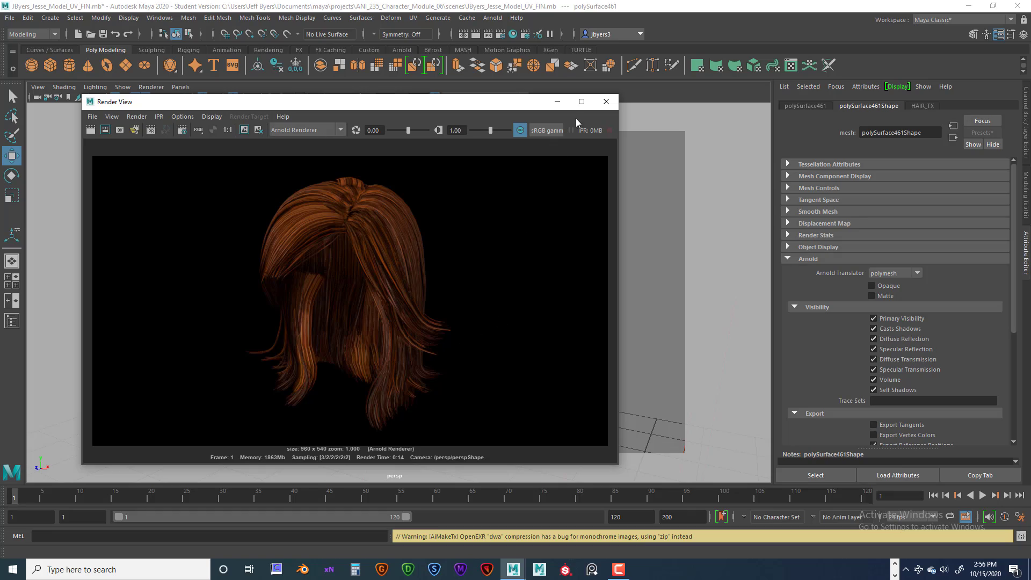
click(606, 101)
alt+drag(392, 308, 352, 305)
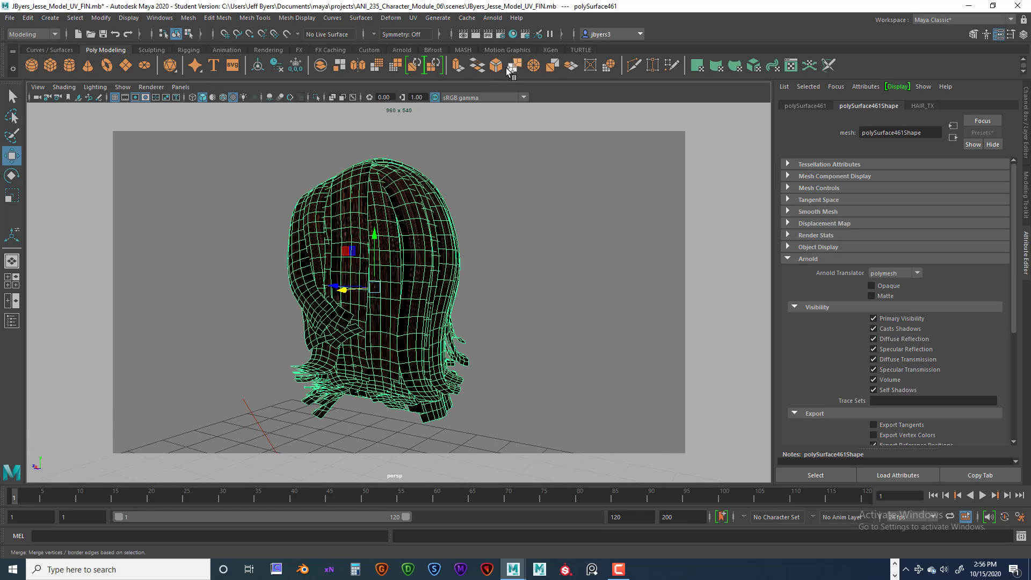
click(473, 62)
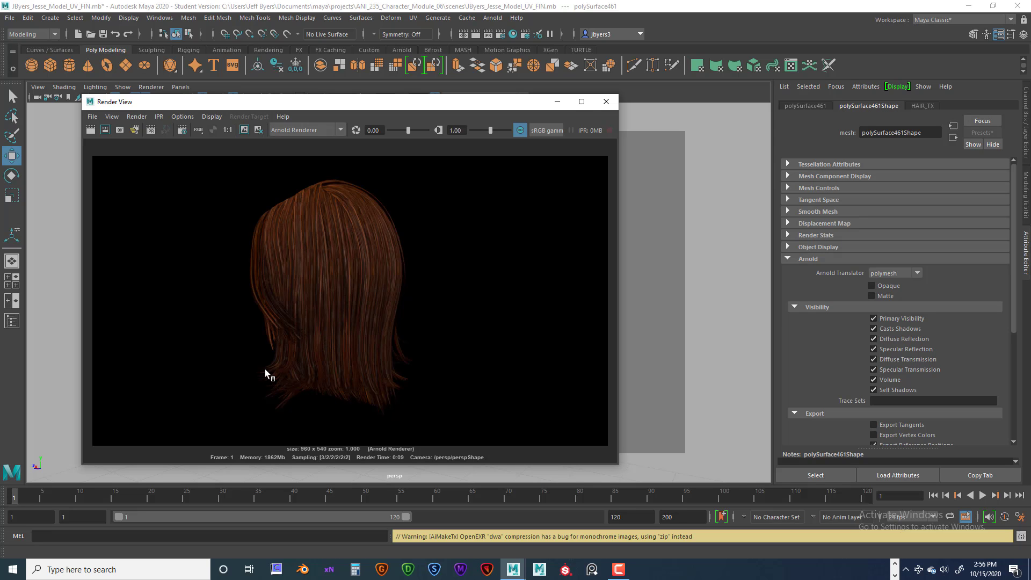
click(607, 102)
mouse_move(466, 296)
alt+mouse_down()
mouse_move(534, 301)
mouse_move(457, 280)
alt+mouse_up()
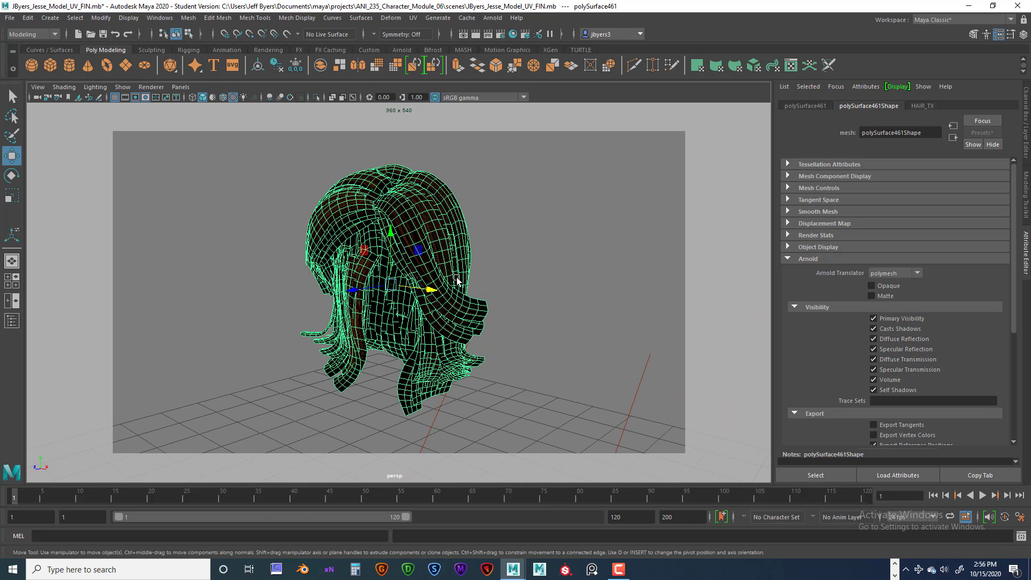